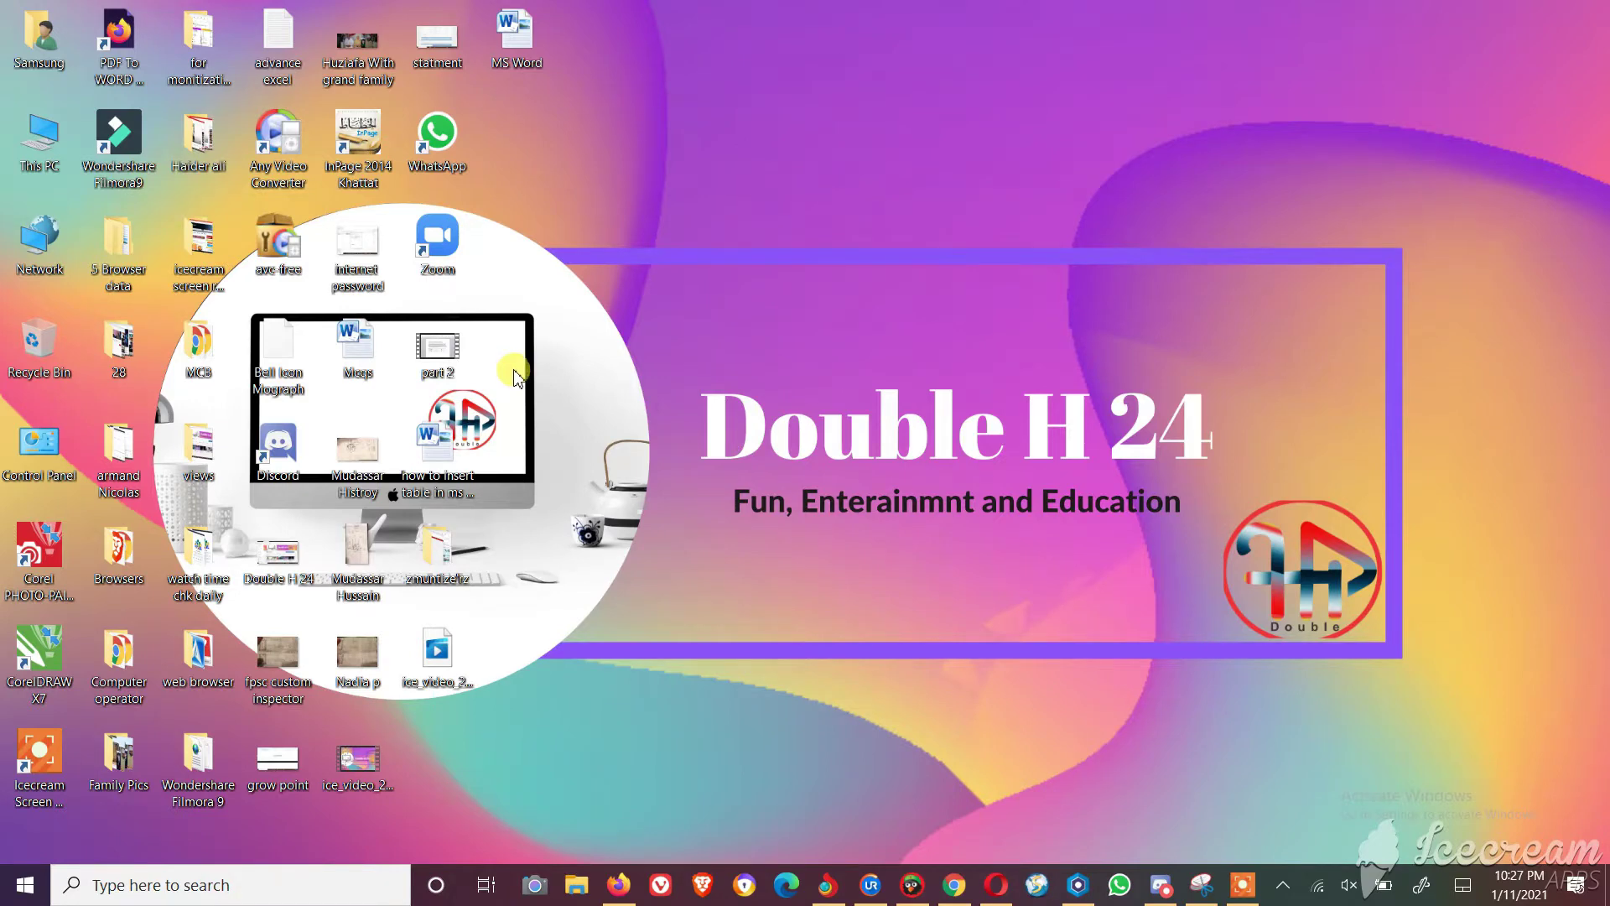
Open the MS Word document and close the Office Activation Wizard warning
{"action": "double_click", "coordinate": [517, 38]}
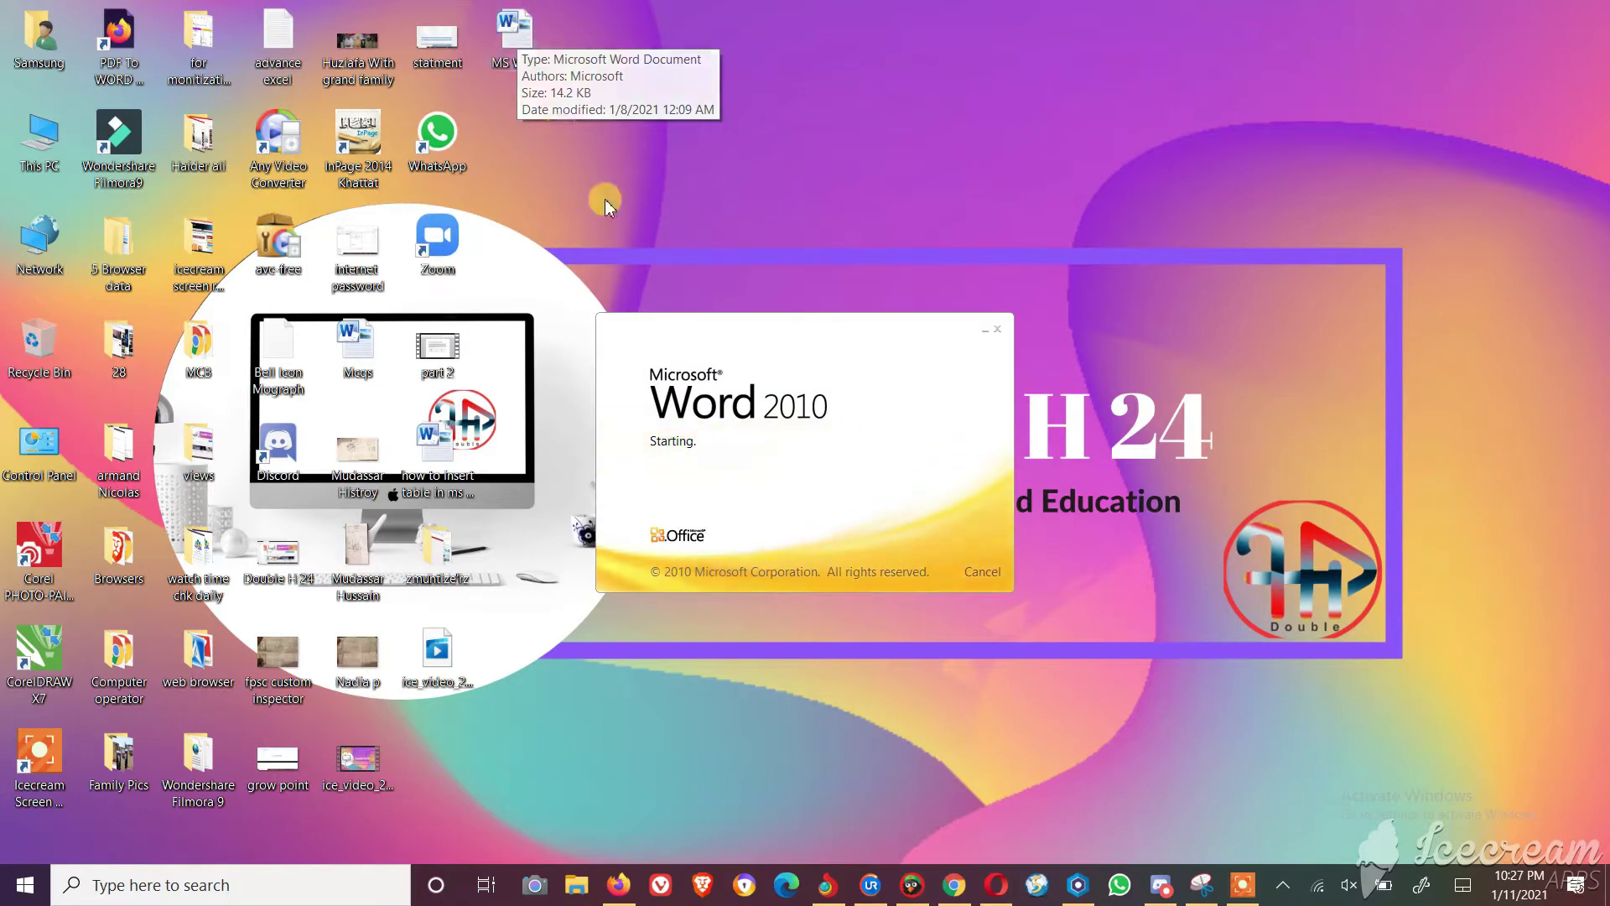
{"action": "left_click", "coordinate": [834, 207]}
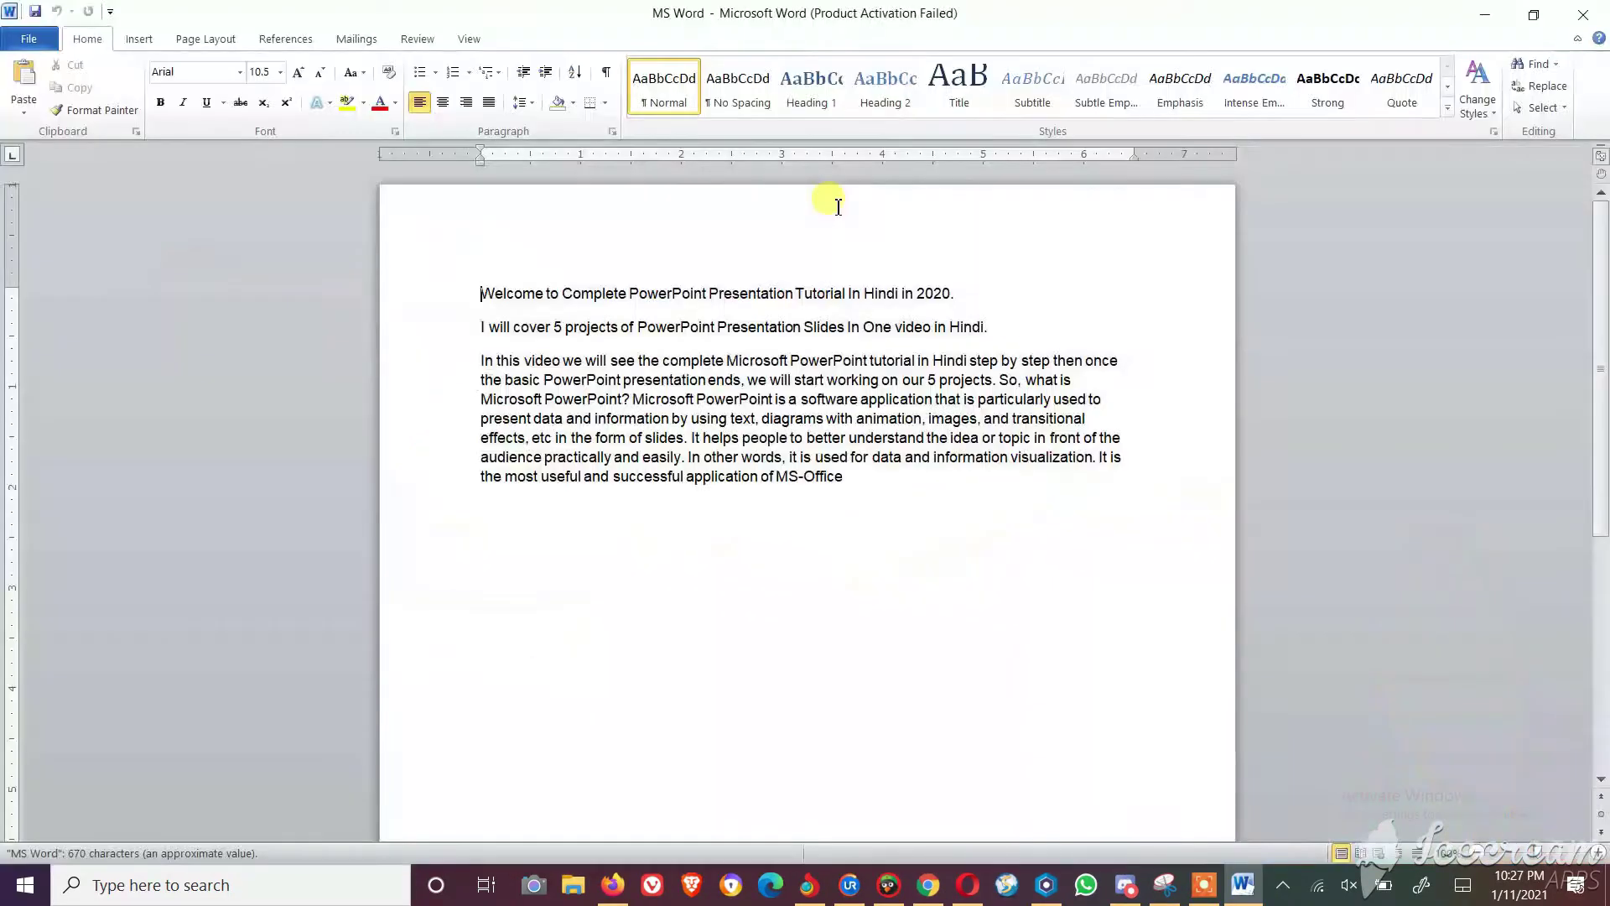
{"action": "left_click", "coordinate": [739, 577]}
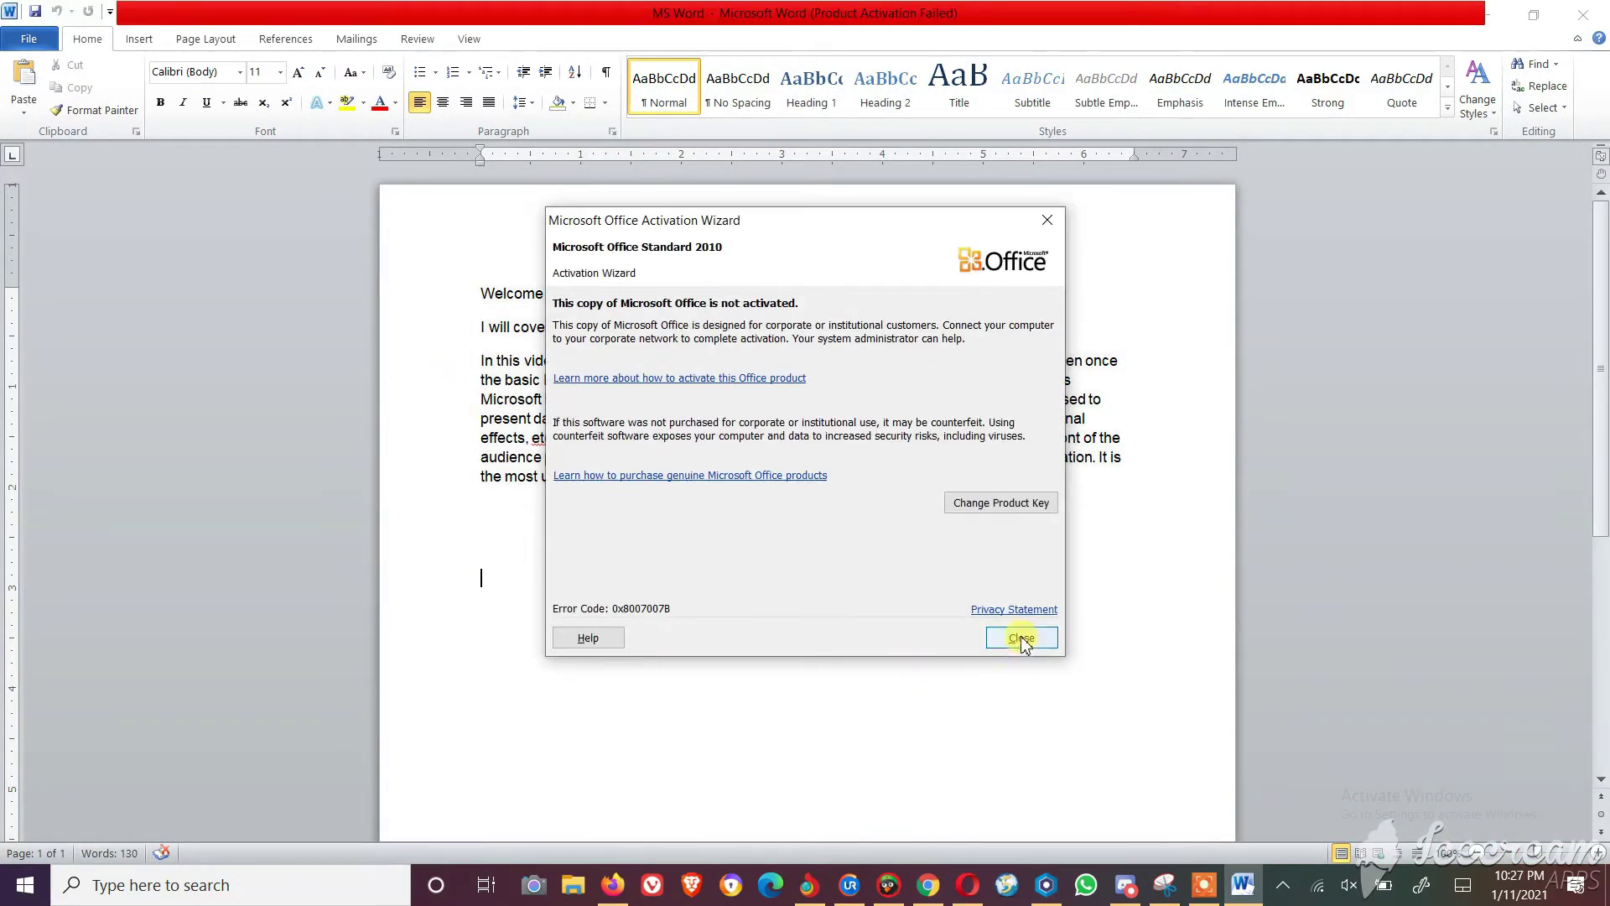
{"action": "left_click", "coordinate": [1021, 639]}
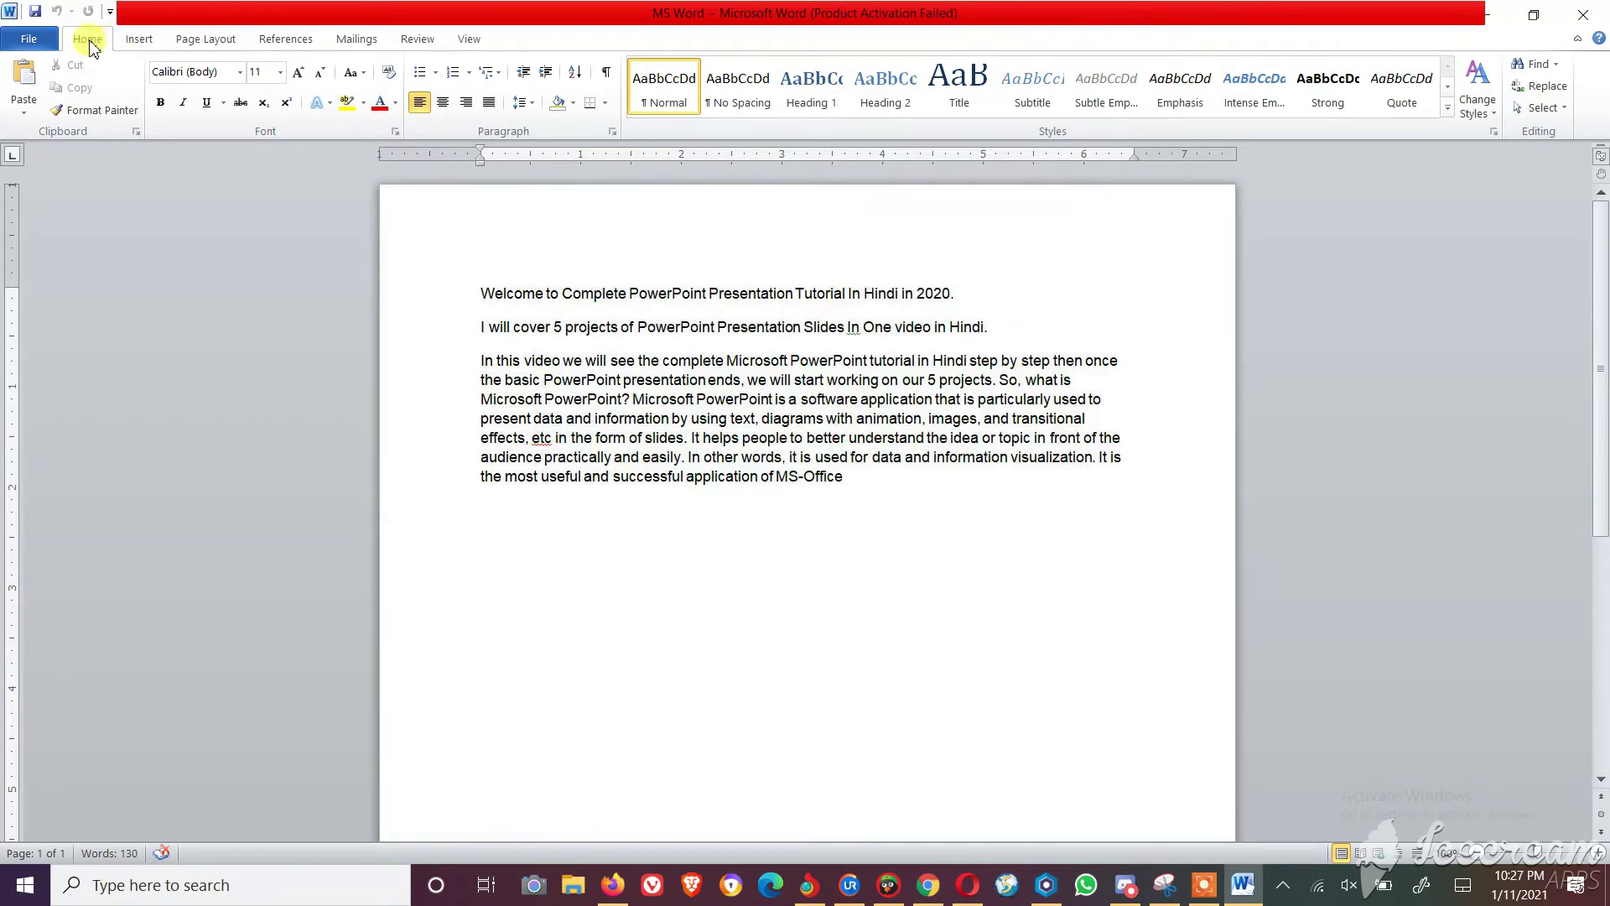
{"action": "left_click", "coordinate": [138, 40]}
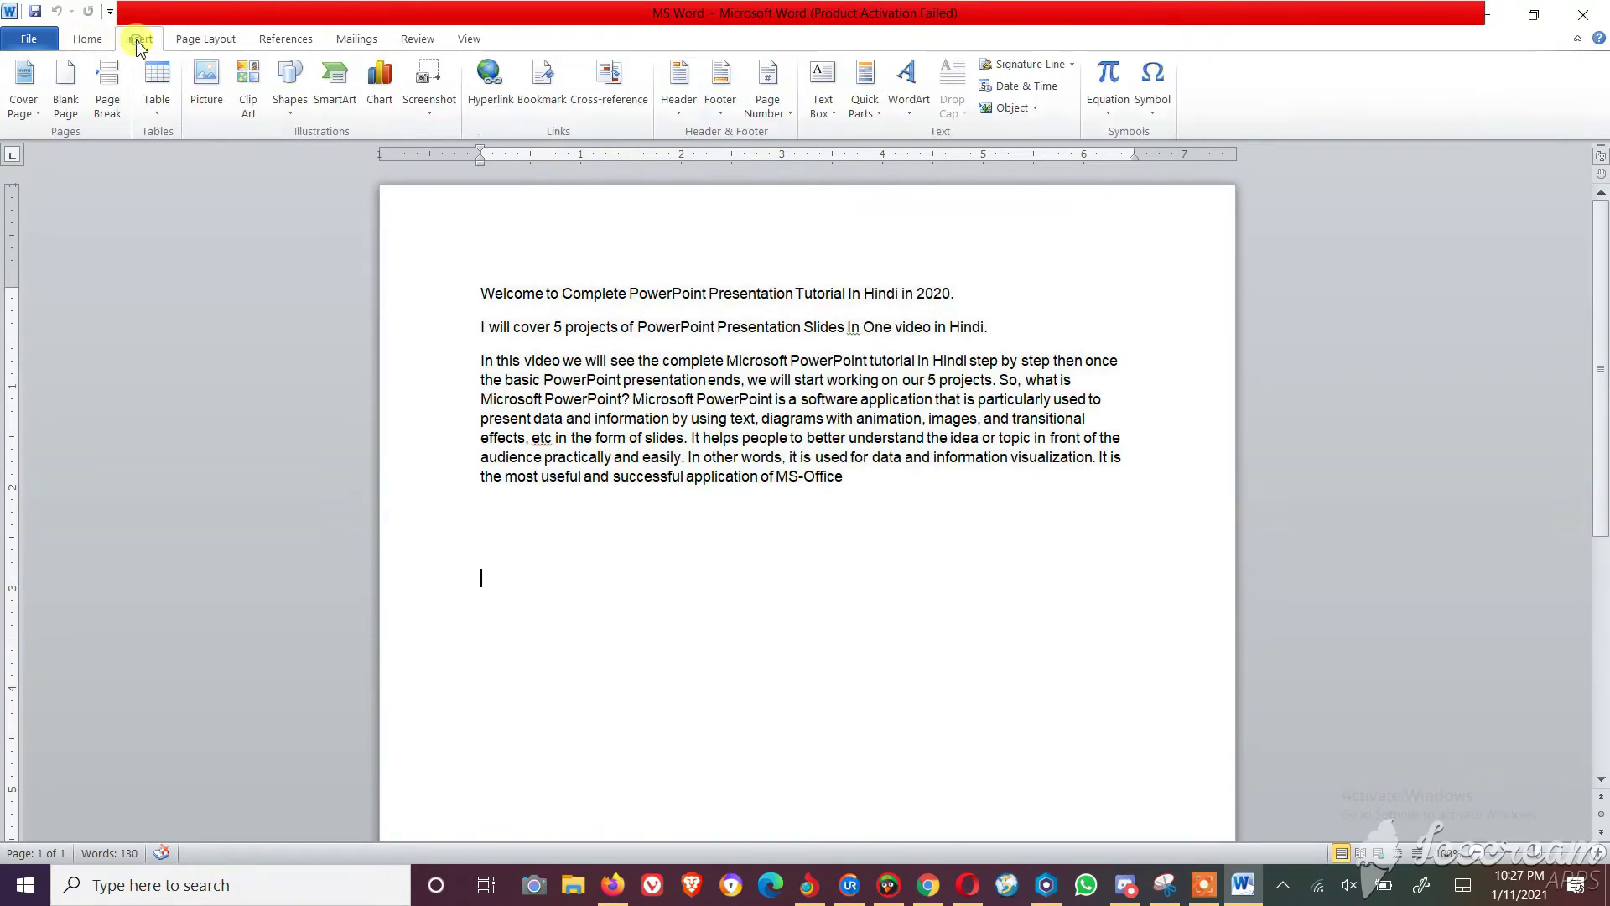
{"action": "left_click", "coordinate": [160, 86]}
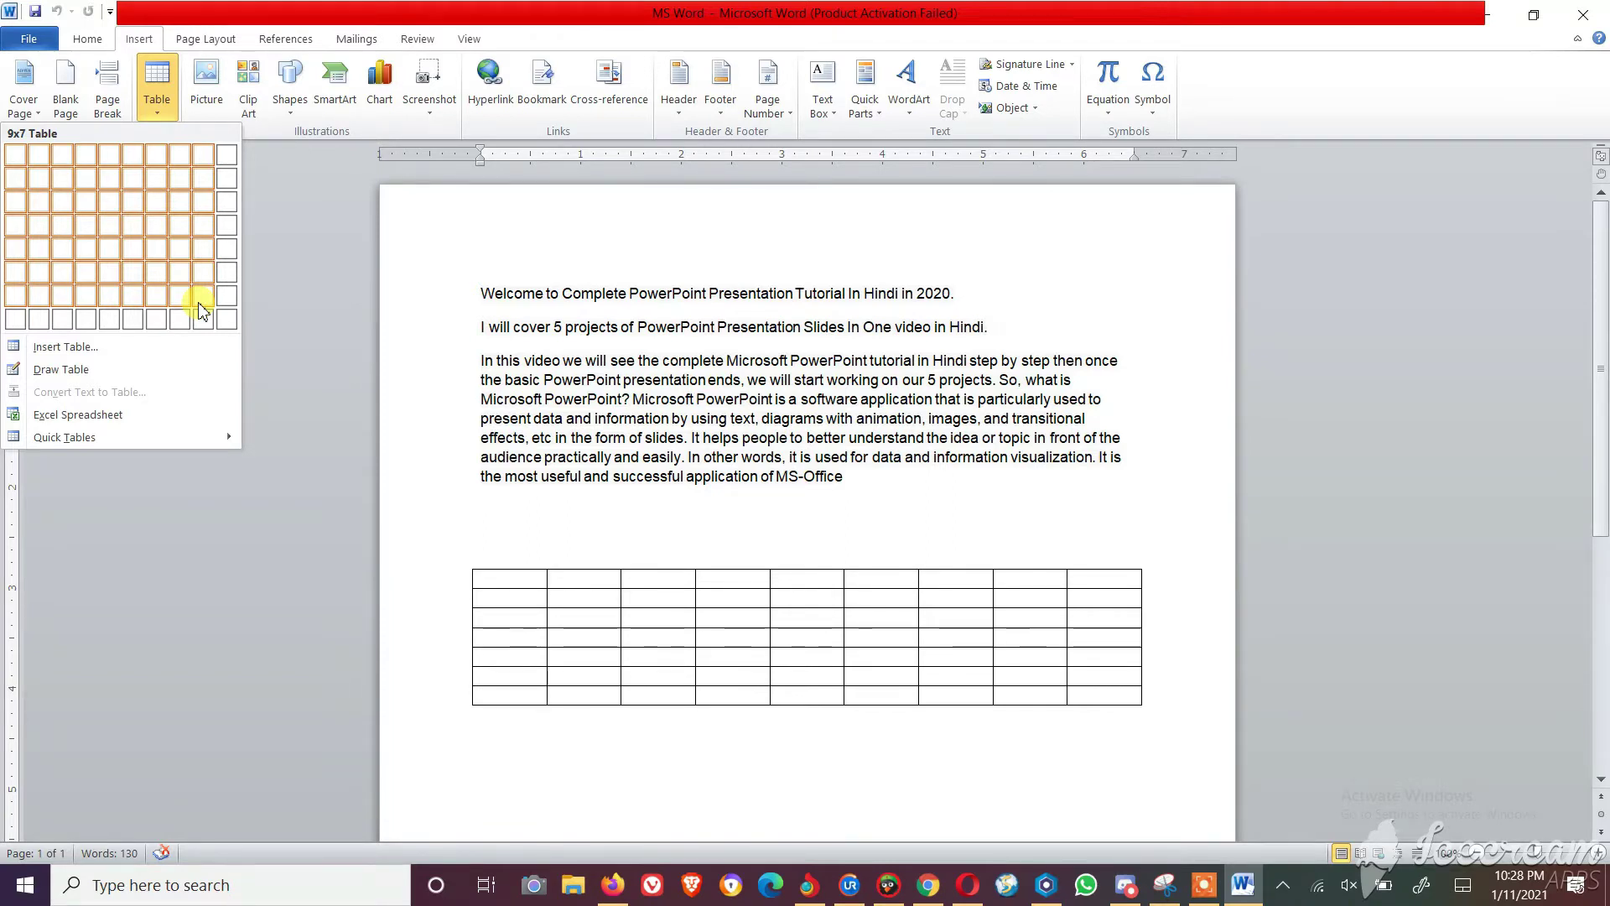
{"action": "left_click", "coordinate": [201, 307]}
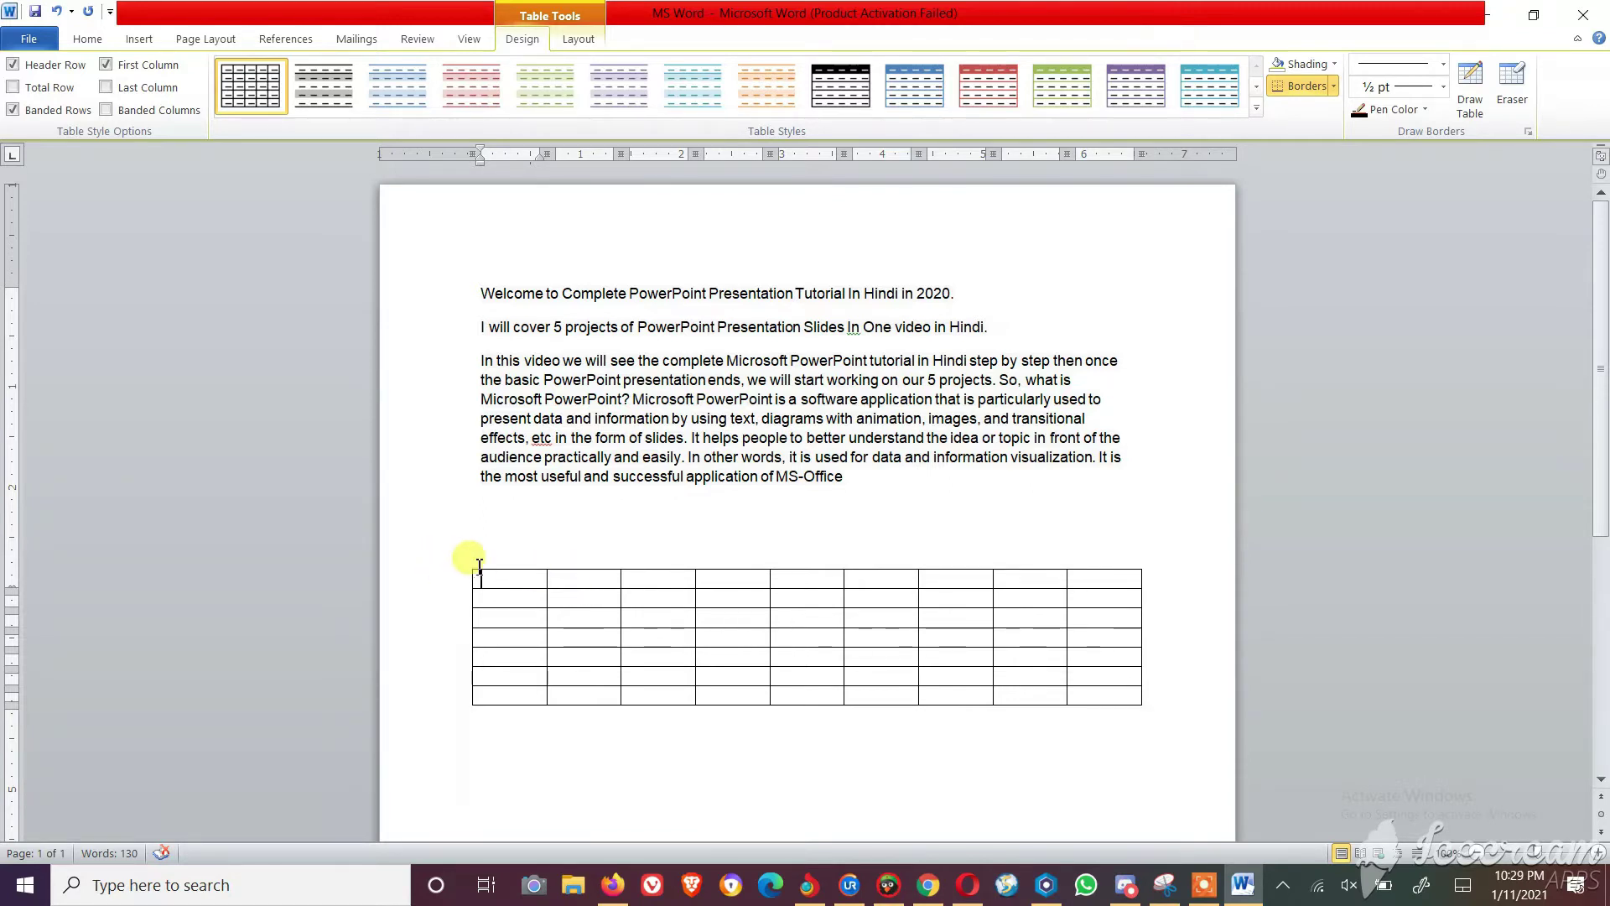
{"action": "left_click", "coordinate": [433, 562]}
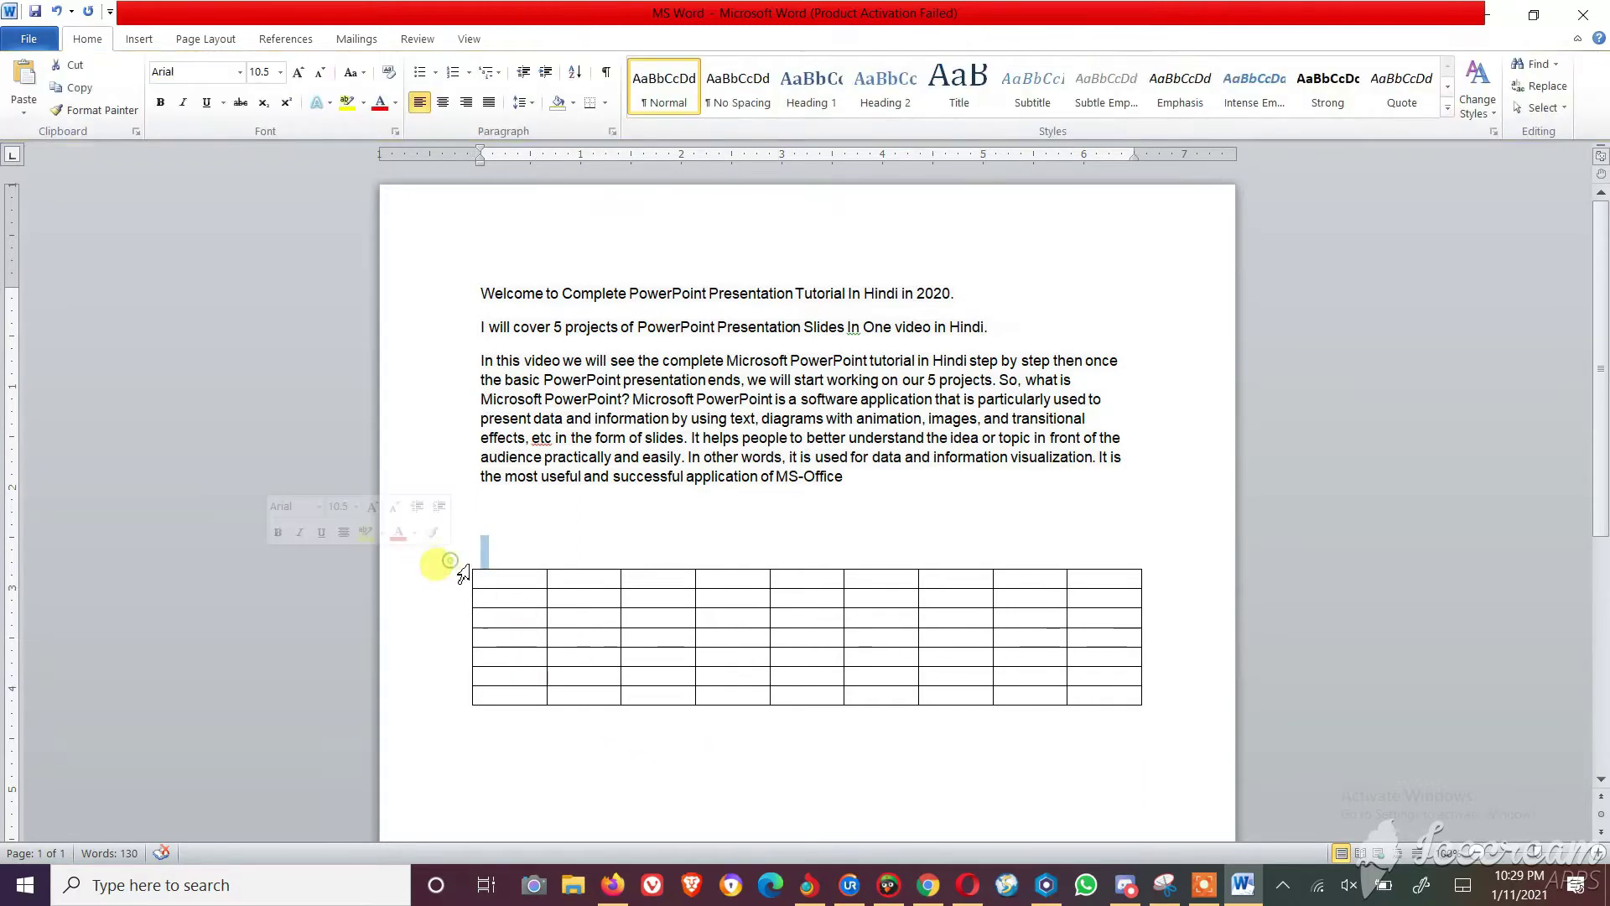
{"action": "left_click", "coordinate": [467, 558]}
{"action": "left_click", "coordinate": [469, 566]}
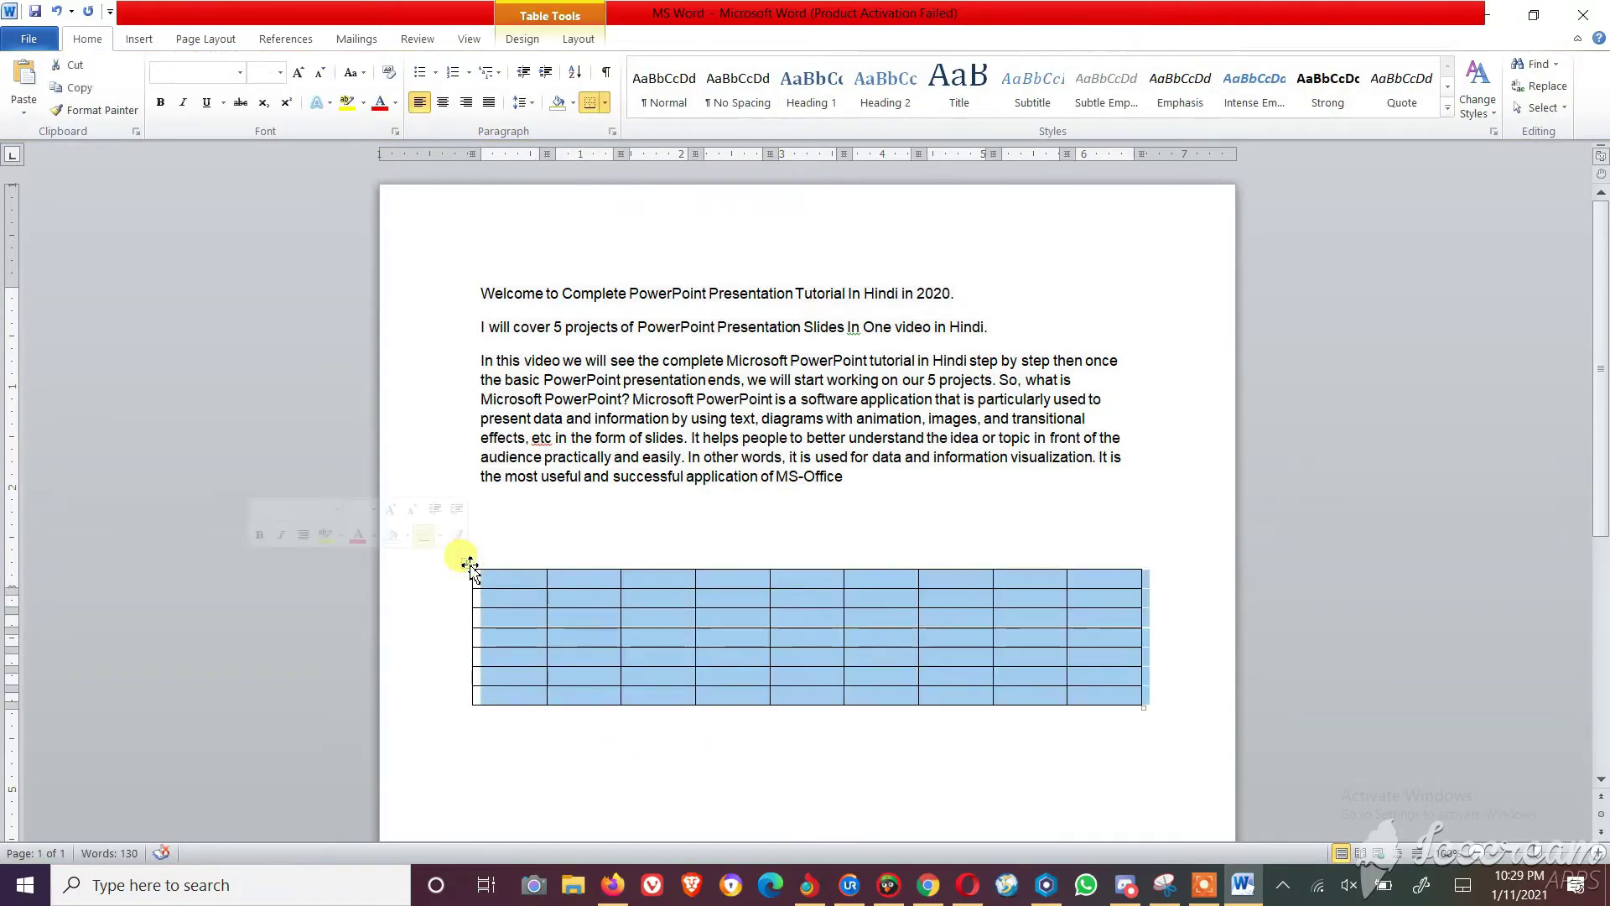
{"action": "left_click", "coordinate": [470, 566]}
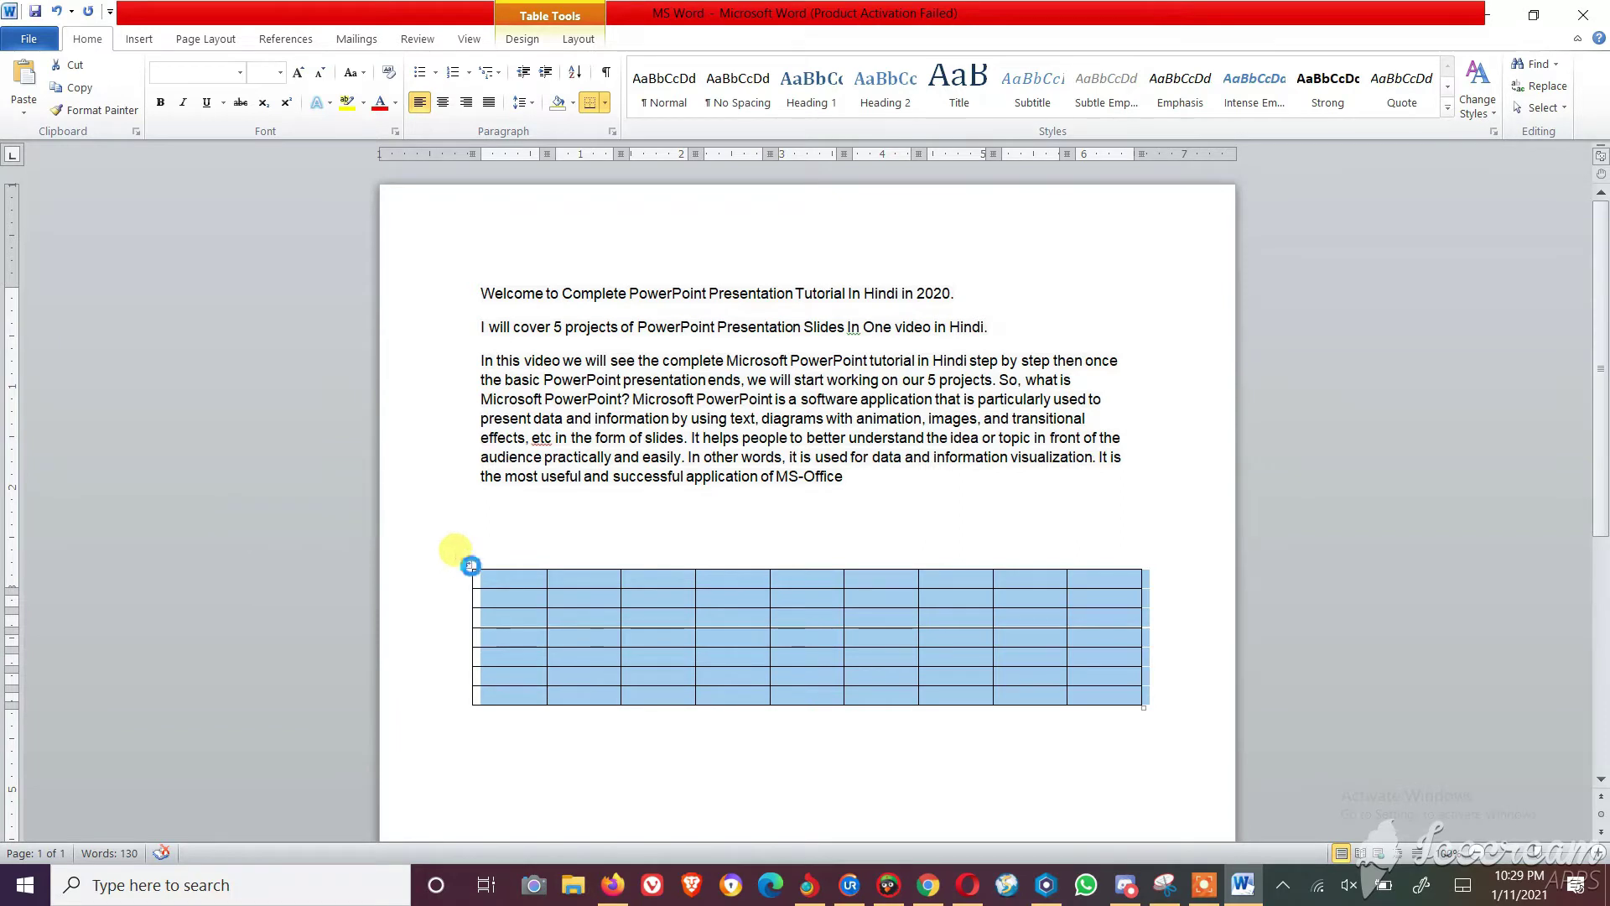
{"action": "key", "text": "BackSpace"}
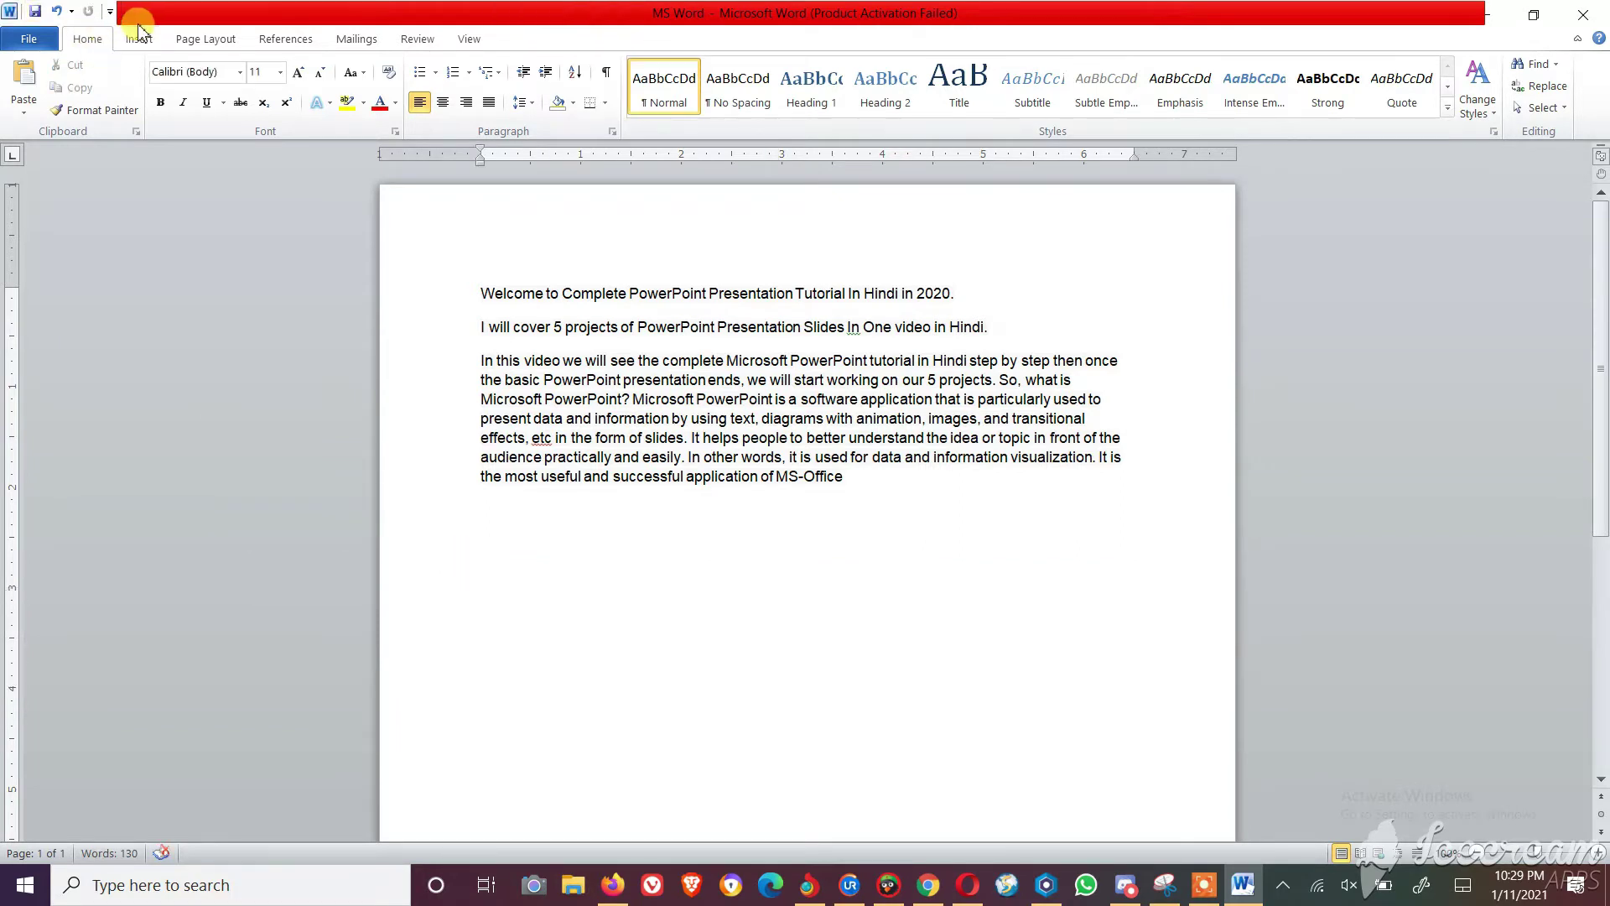
{"action": "left_click", "coordinate": [139, 35]}
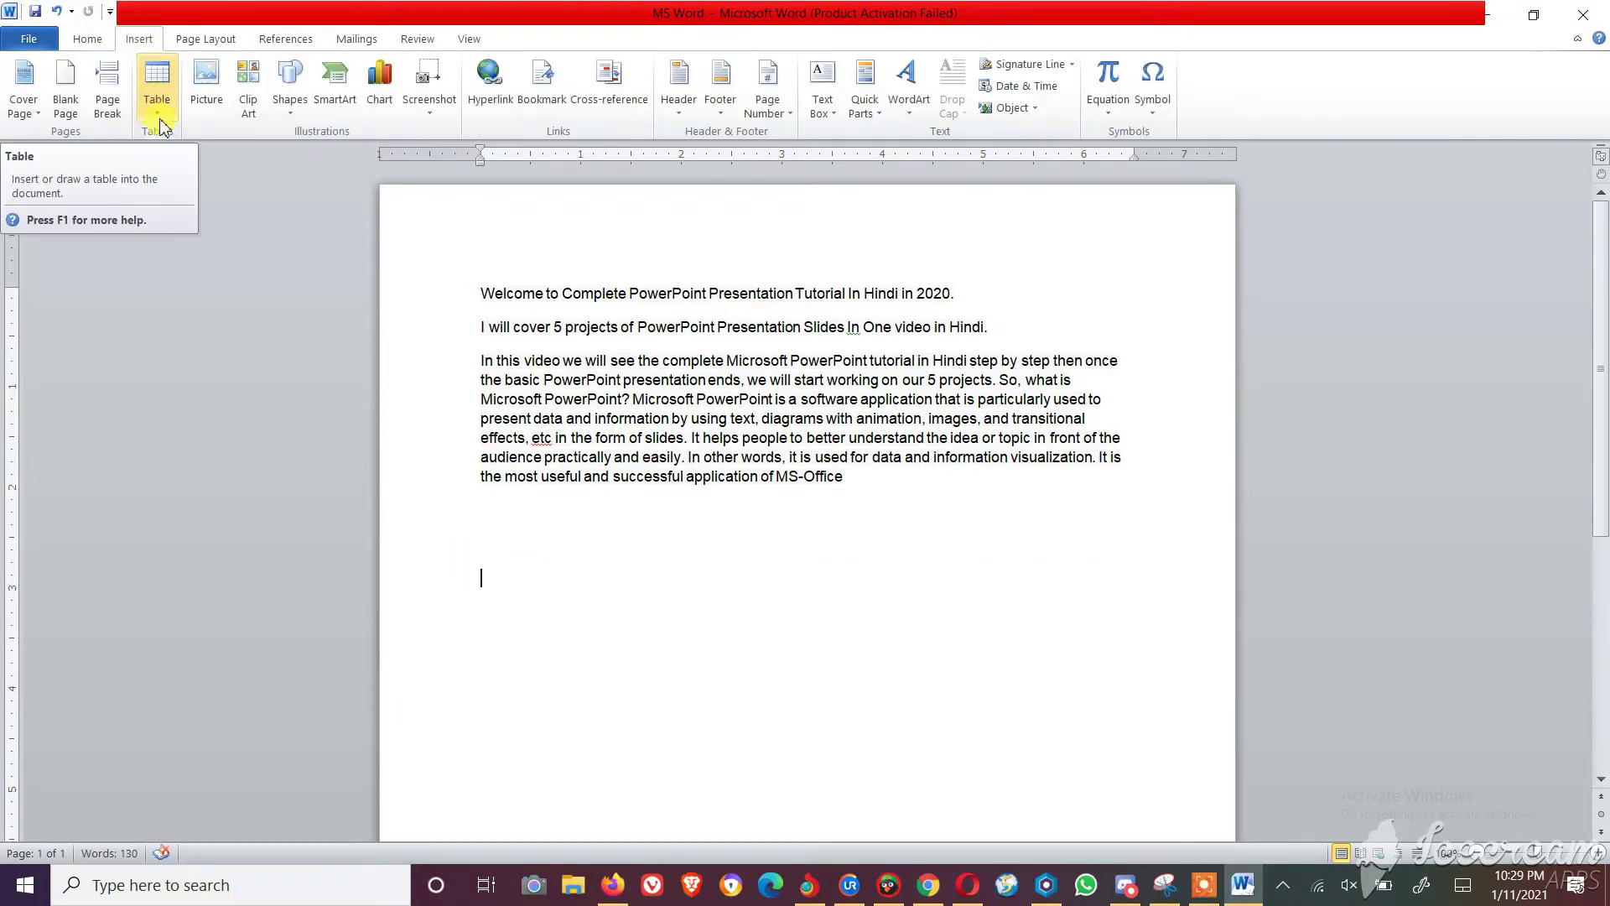
Insert a 4-column, 2-row table with Auto column width below the paragraphs
{"action": "left_click", "coordinate": [159, 118]}
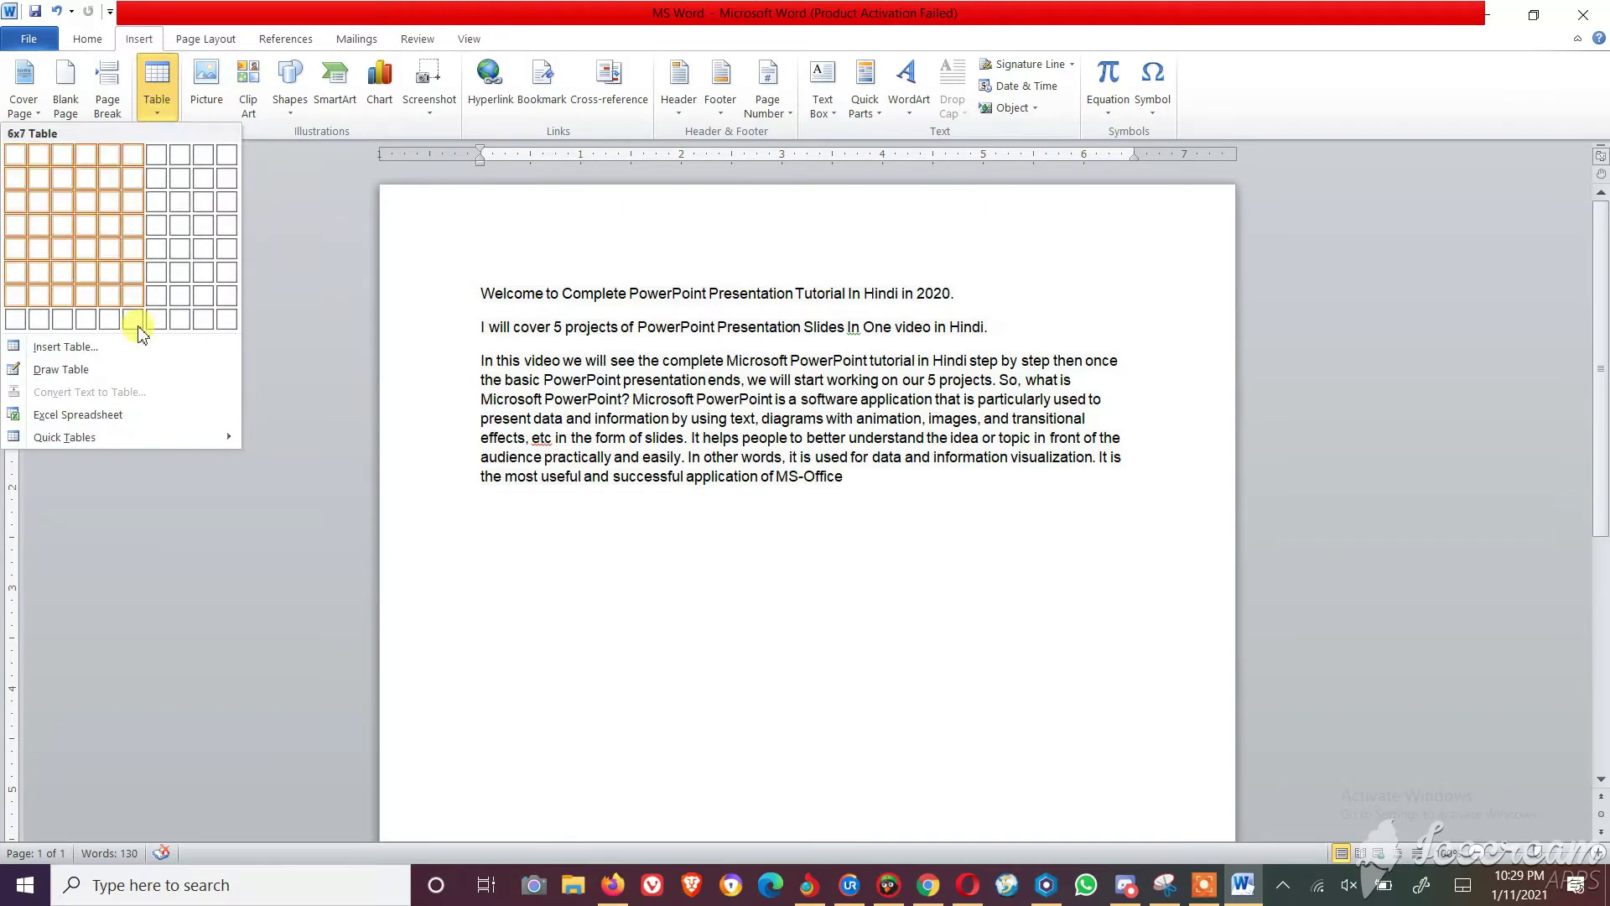
{"action": "left_click", "coordinate": [127, 350]}
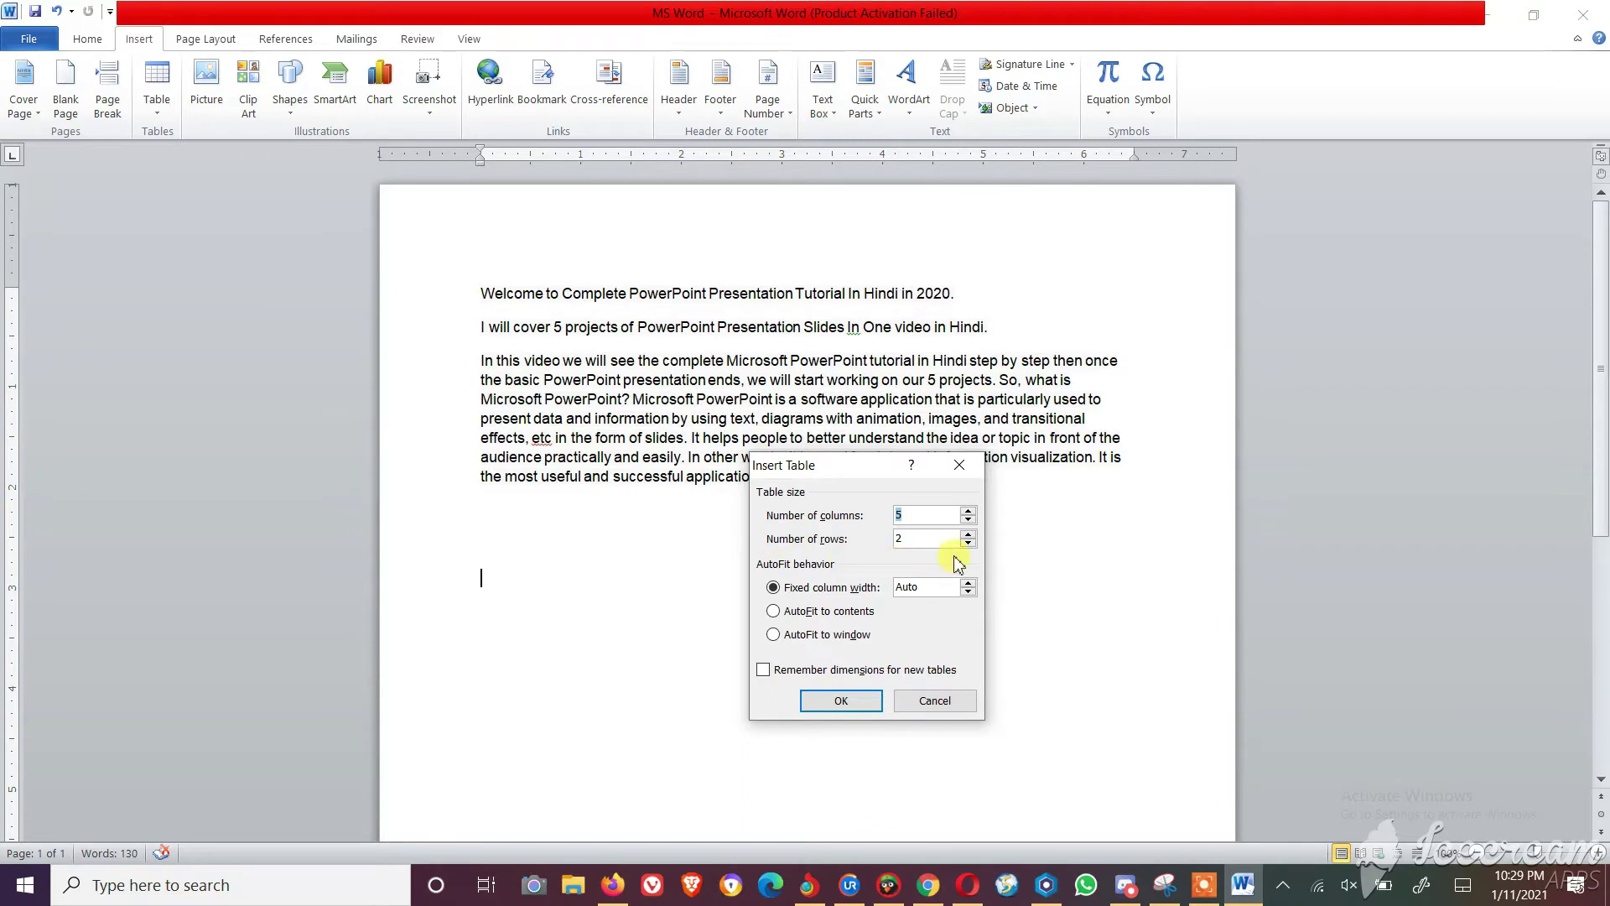
{"action": "left_click", "coordinate": [968, 511]}
{"action": "left_click", "coordinate": [969, 513]}
{"action": "left_click", "coordinate": [968, 512]}
{"action": "left_click", "coordinate": [968, 519]}
{"action": "left_click", "coordinate": [969, 519]}
{"action": "left_click", "coordinate": [969, 519]}
{"action": "left_click", "coordinate": [968, 519]}
{"action": "left_click", "coordinate": [969, 582]}
{"action": "left_click", "coordinate": [969, 591]}
{"action": "left_click", "coordinate": [834, 683]}
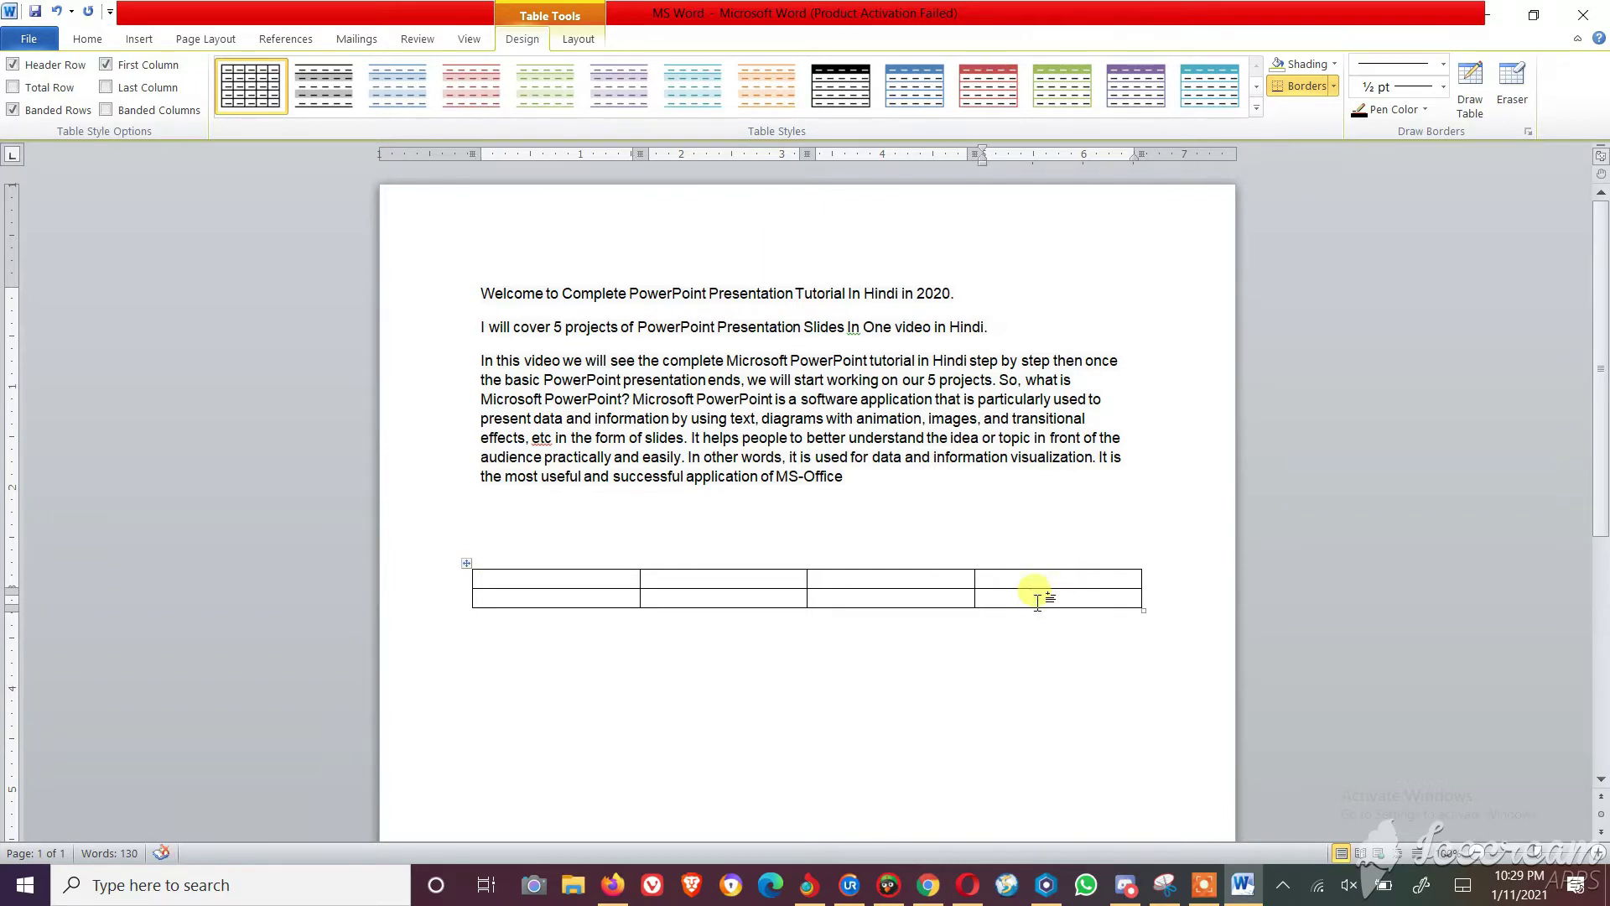
Add three rows with Tab, Insert Rows Below and Insert Rows Above, making 5 rows
{"action": "key", "text": "Tab"}
{"action": "key", "text": "Tab"}
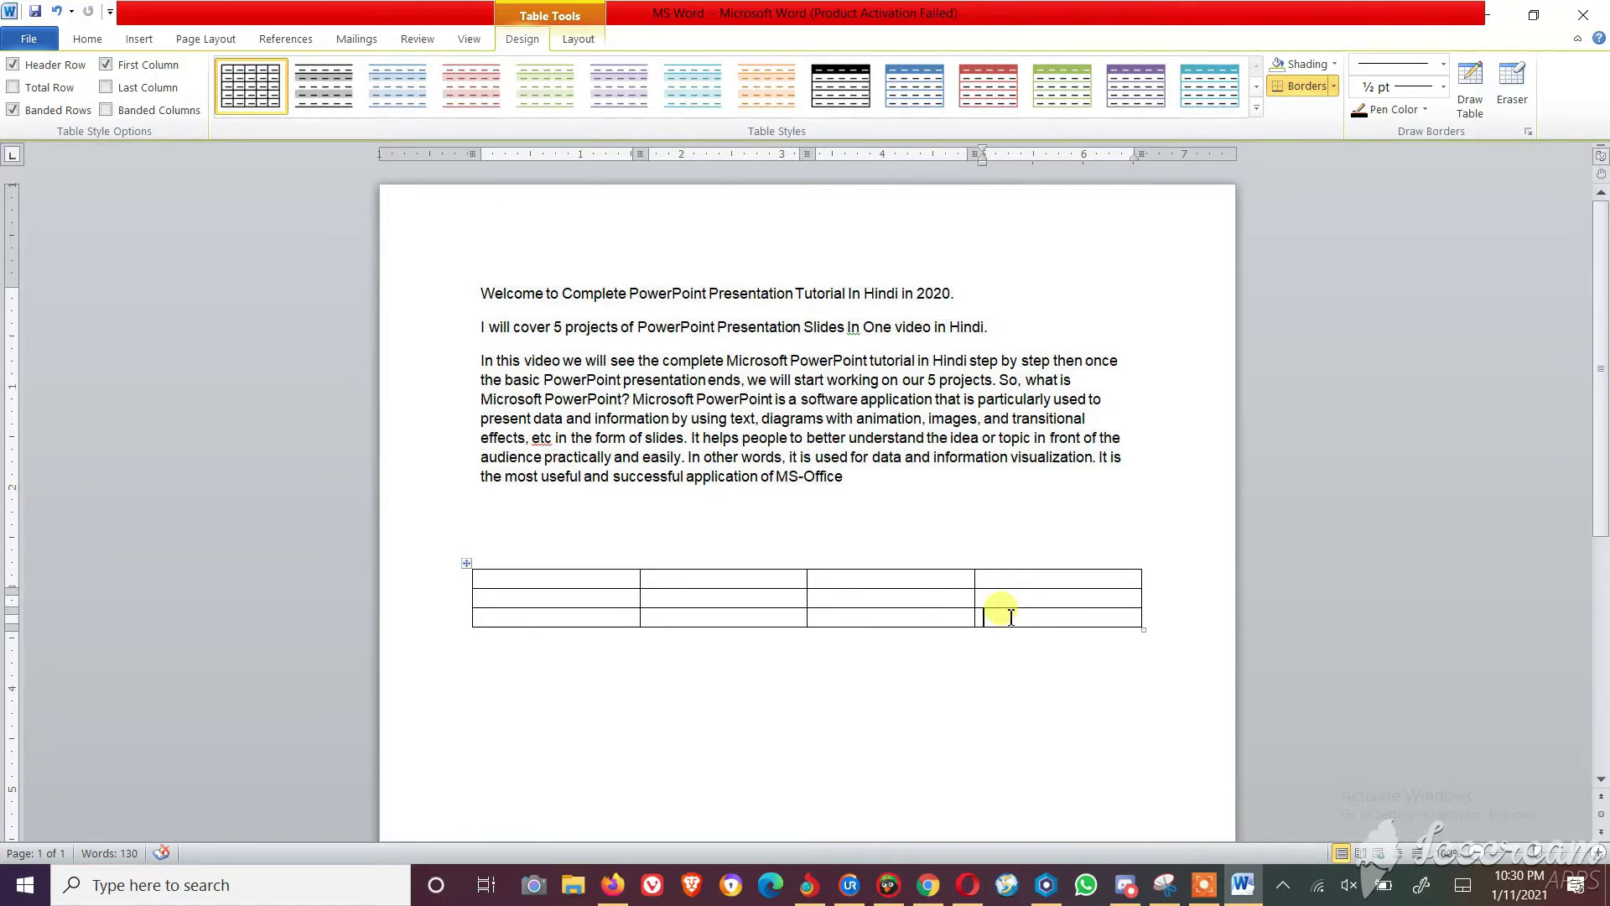
{"action": "right_click", "coordinate": [1007, 618]}
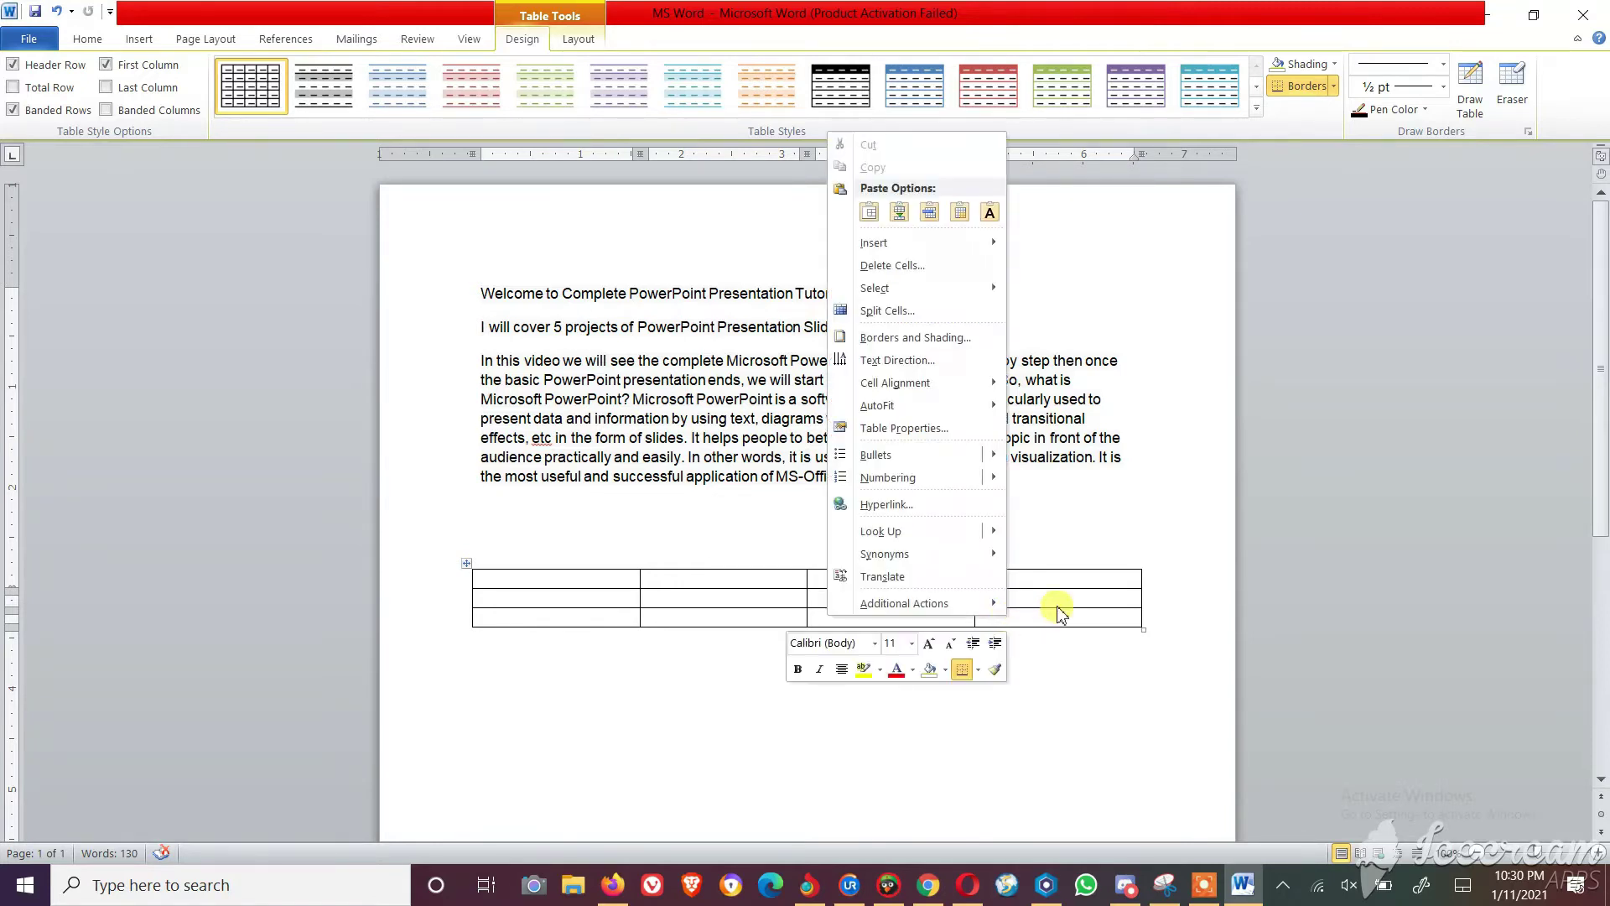
{"action": "mouse_move", "coordinate": [874, 241]}
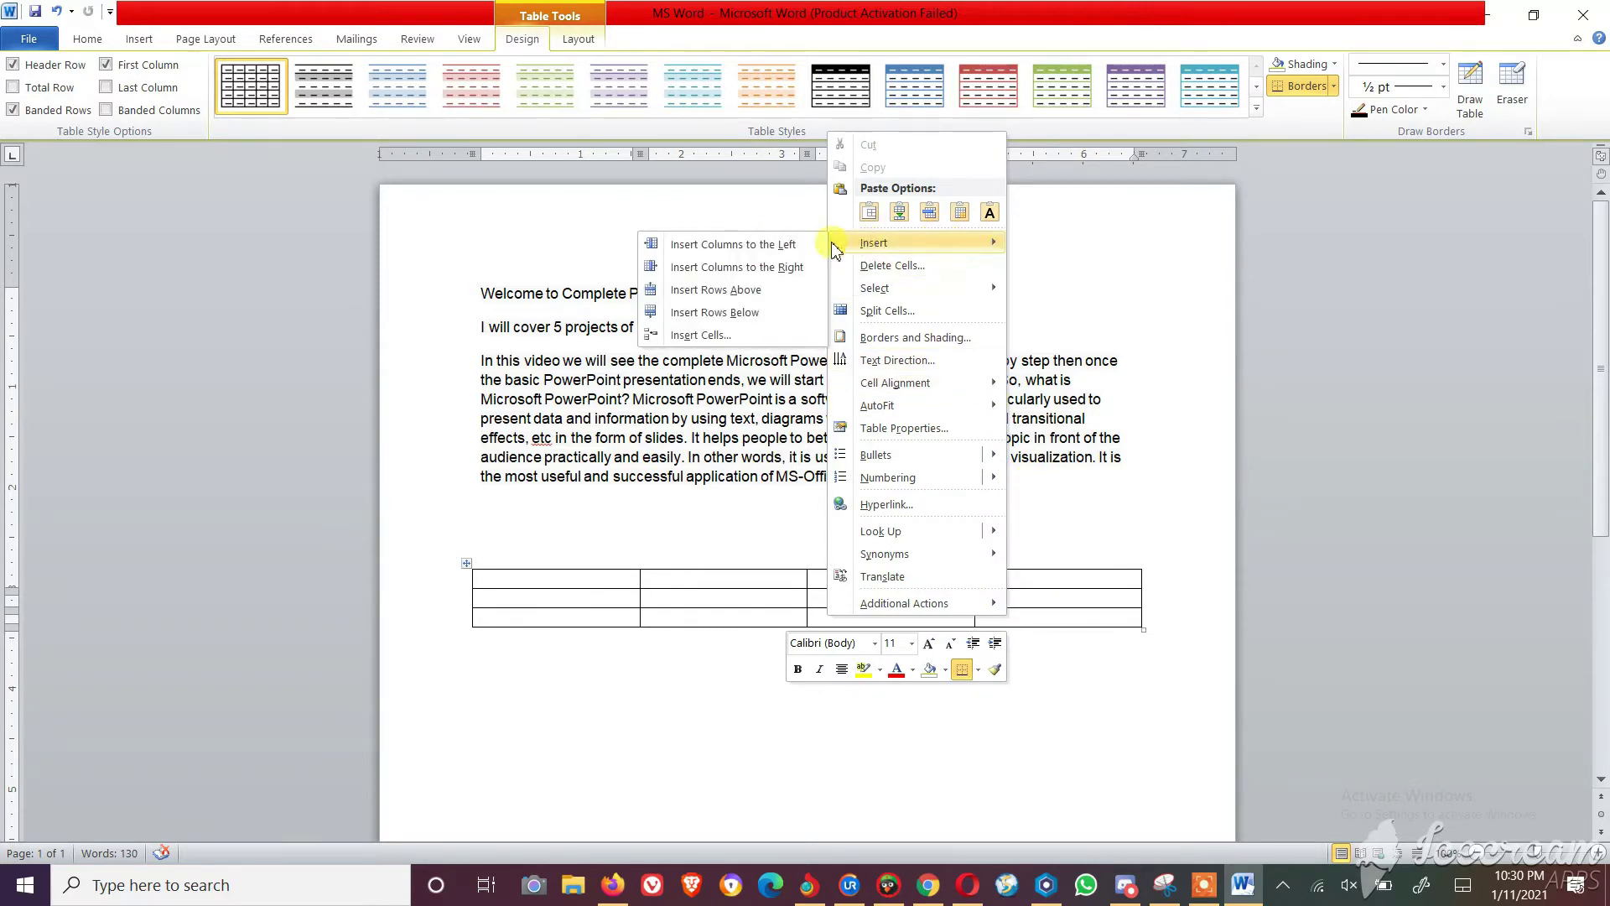
{"action": "left_click", "coordinate": [754, 317]}
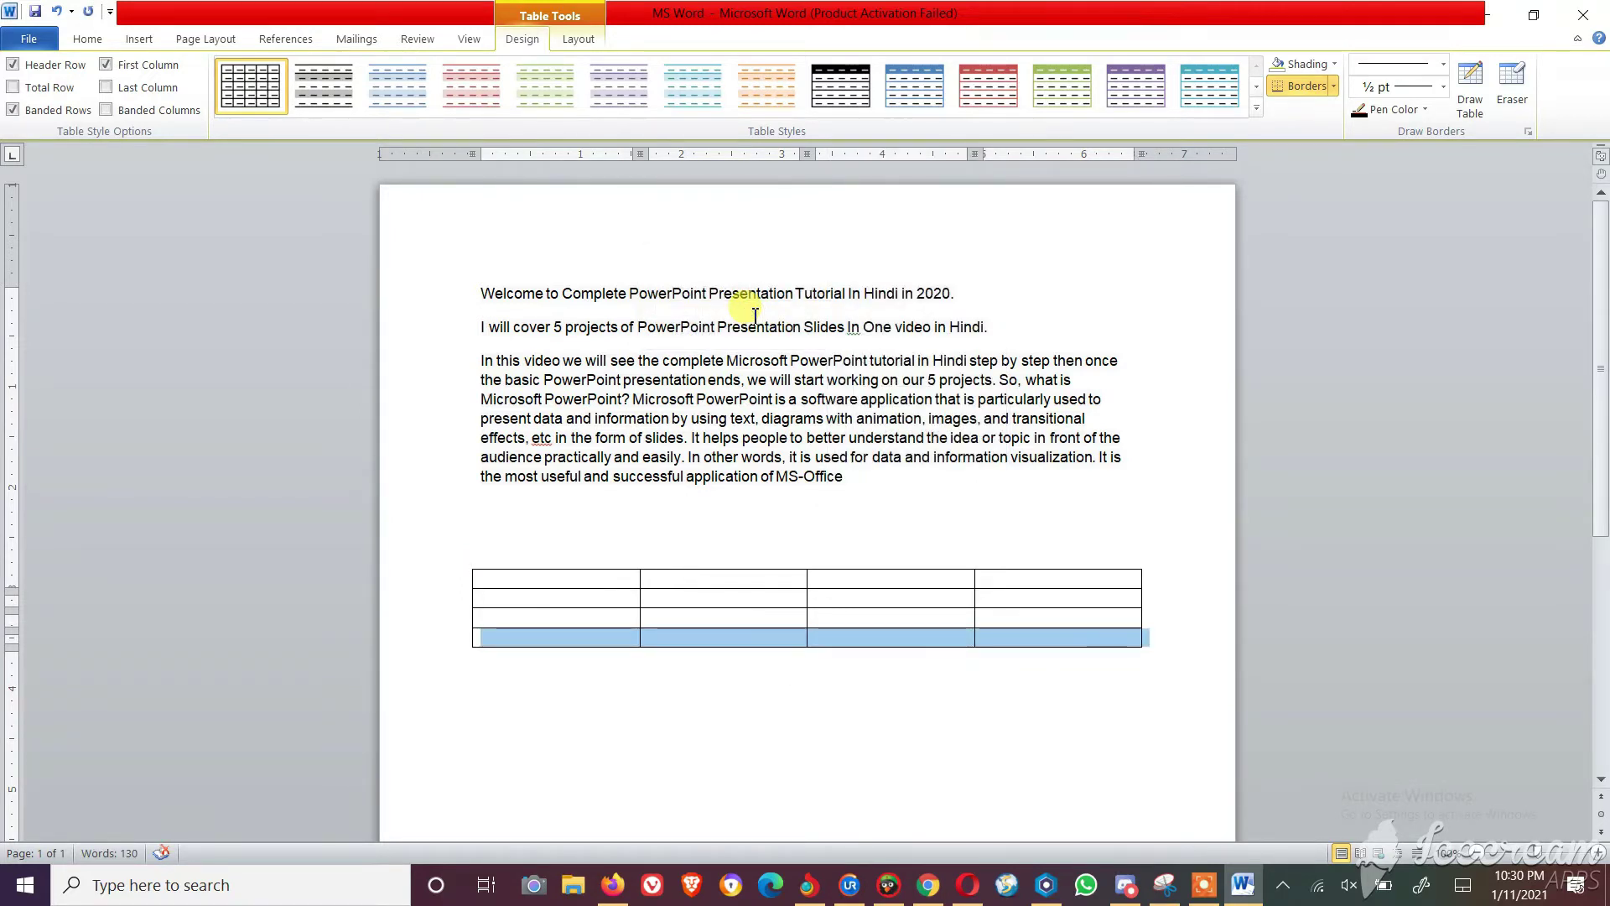
{"action": "left_click", "coordinate": [1043, 615]}
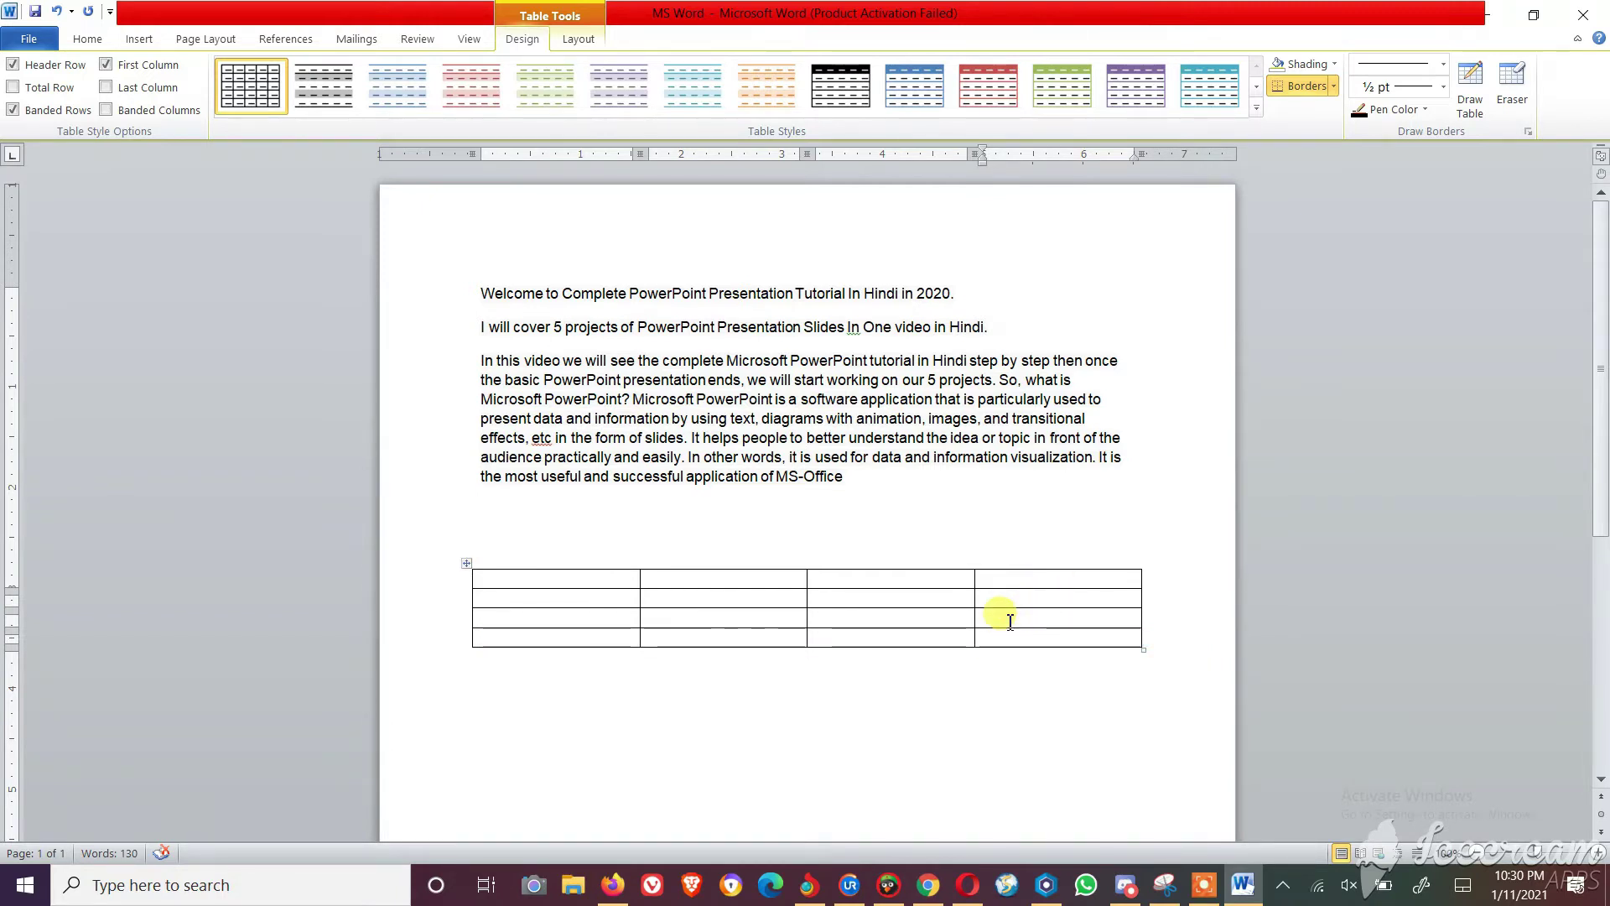
{"action": "right_click", "coordinate": [1007, 618]}
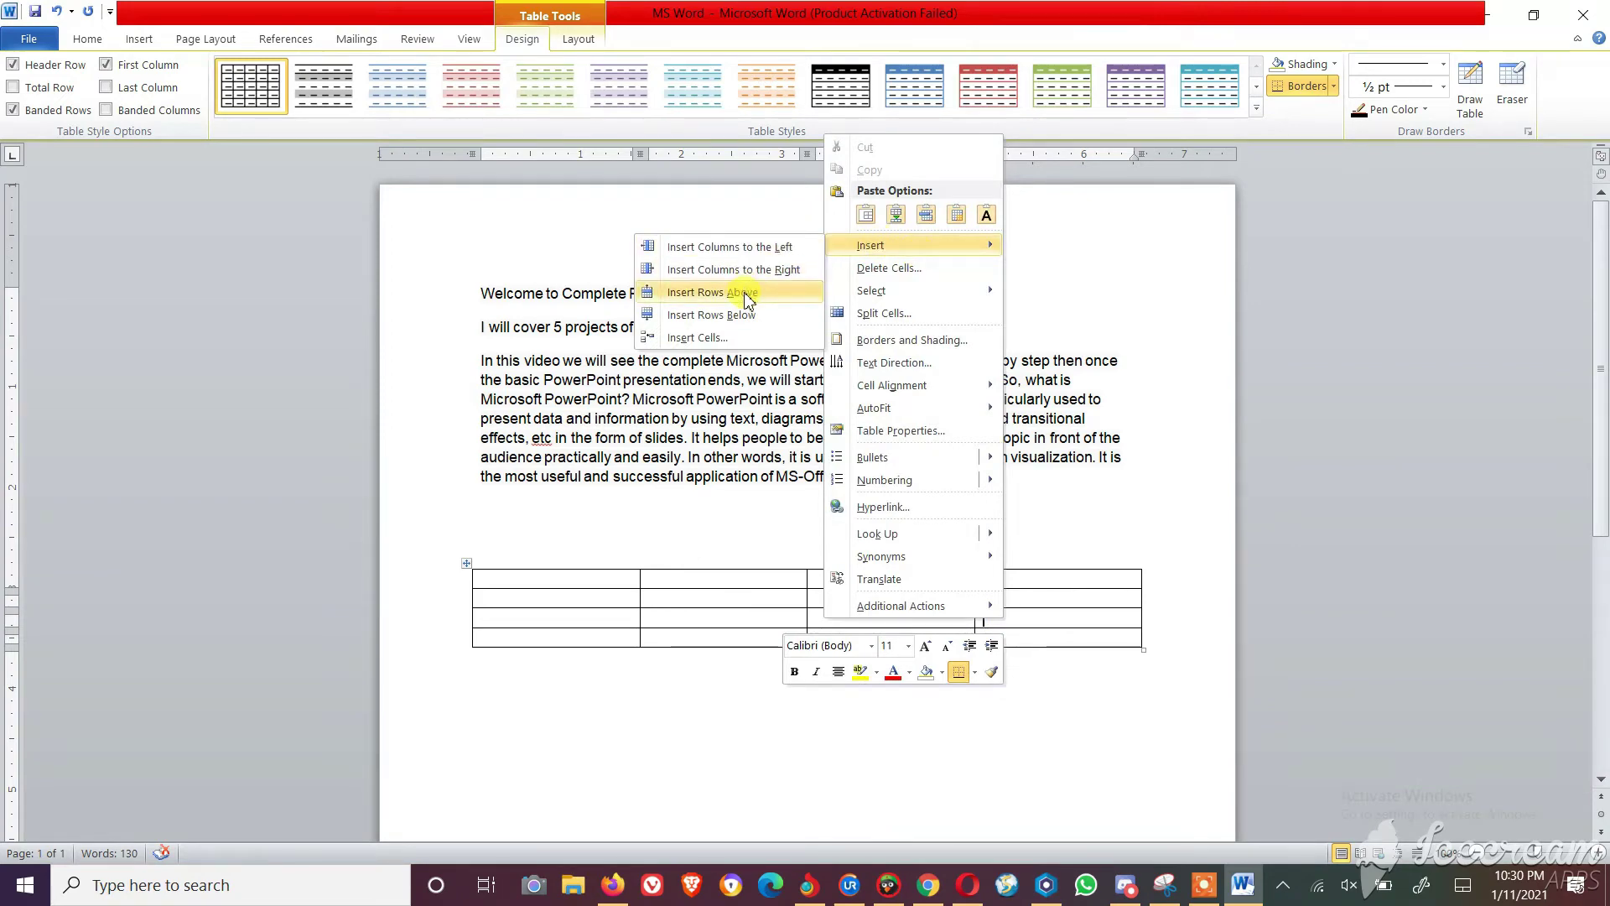
{"action": "left_click", "coordinate": [745, 300]}
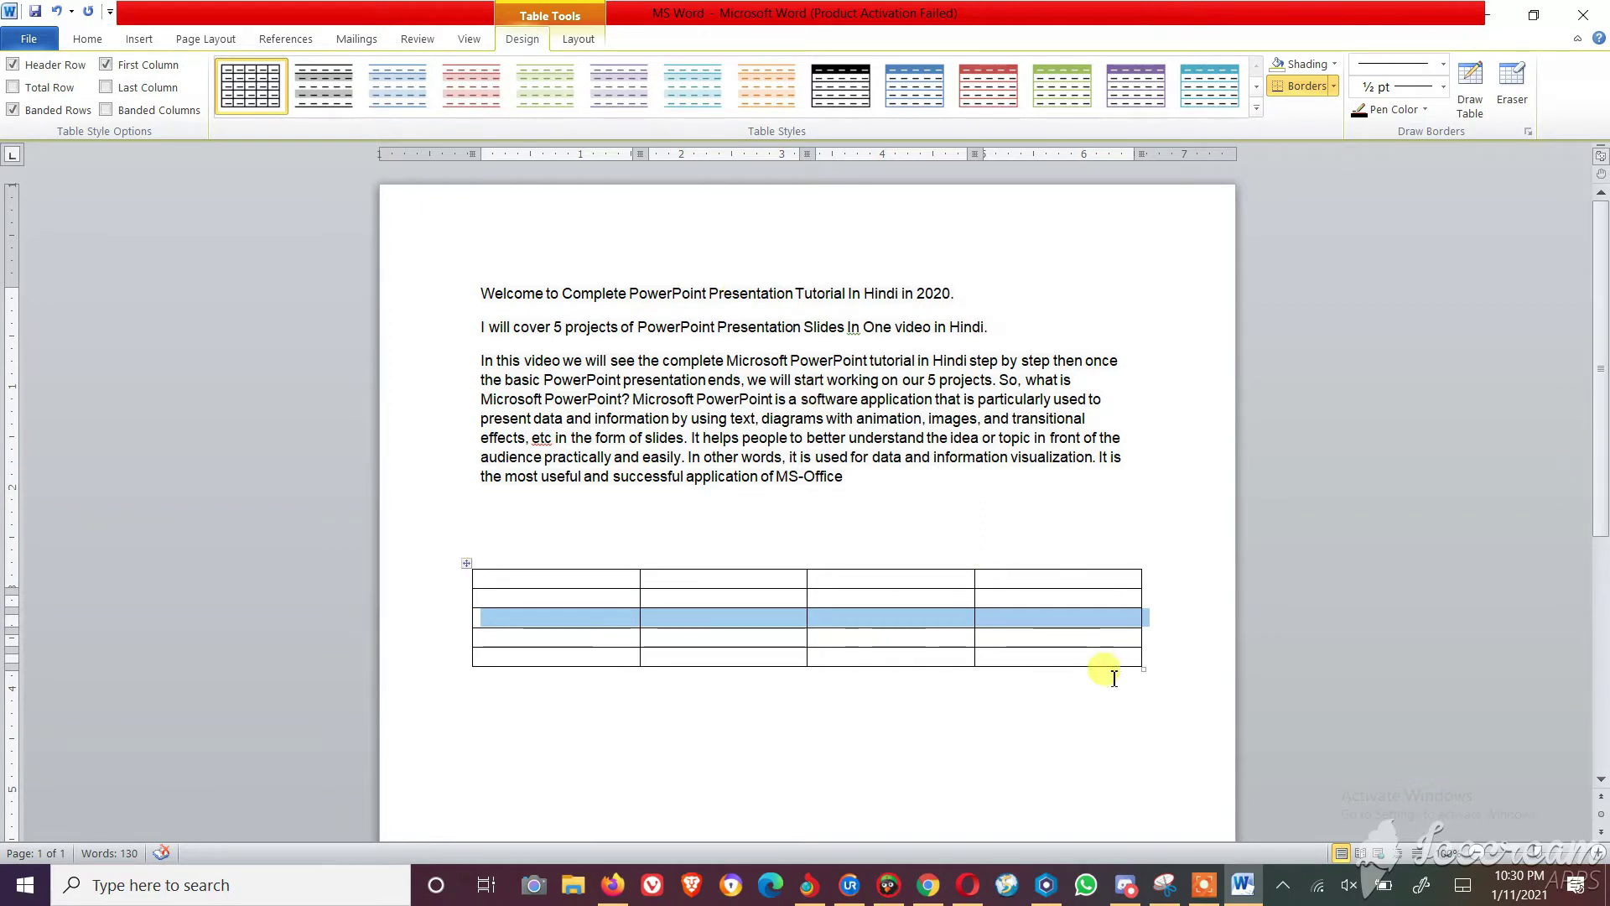
{"action": "left_click", "coordinate": [1056, 651]}
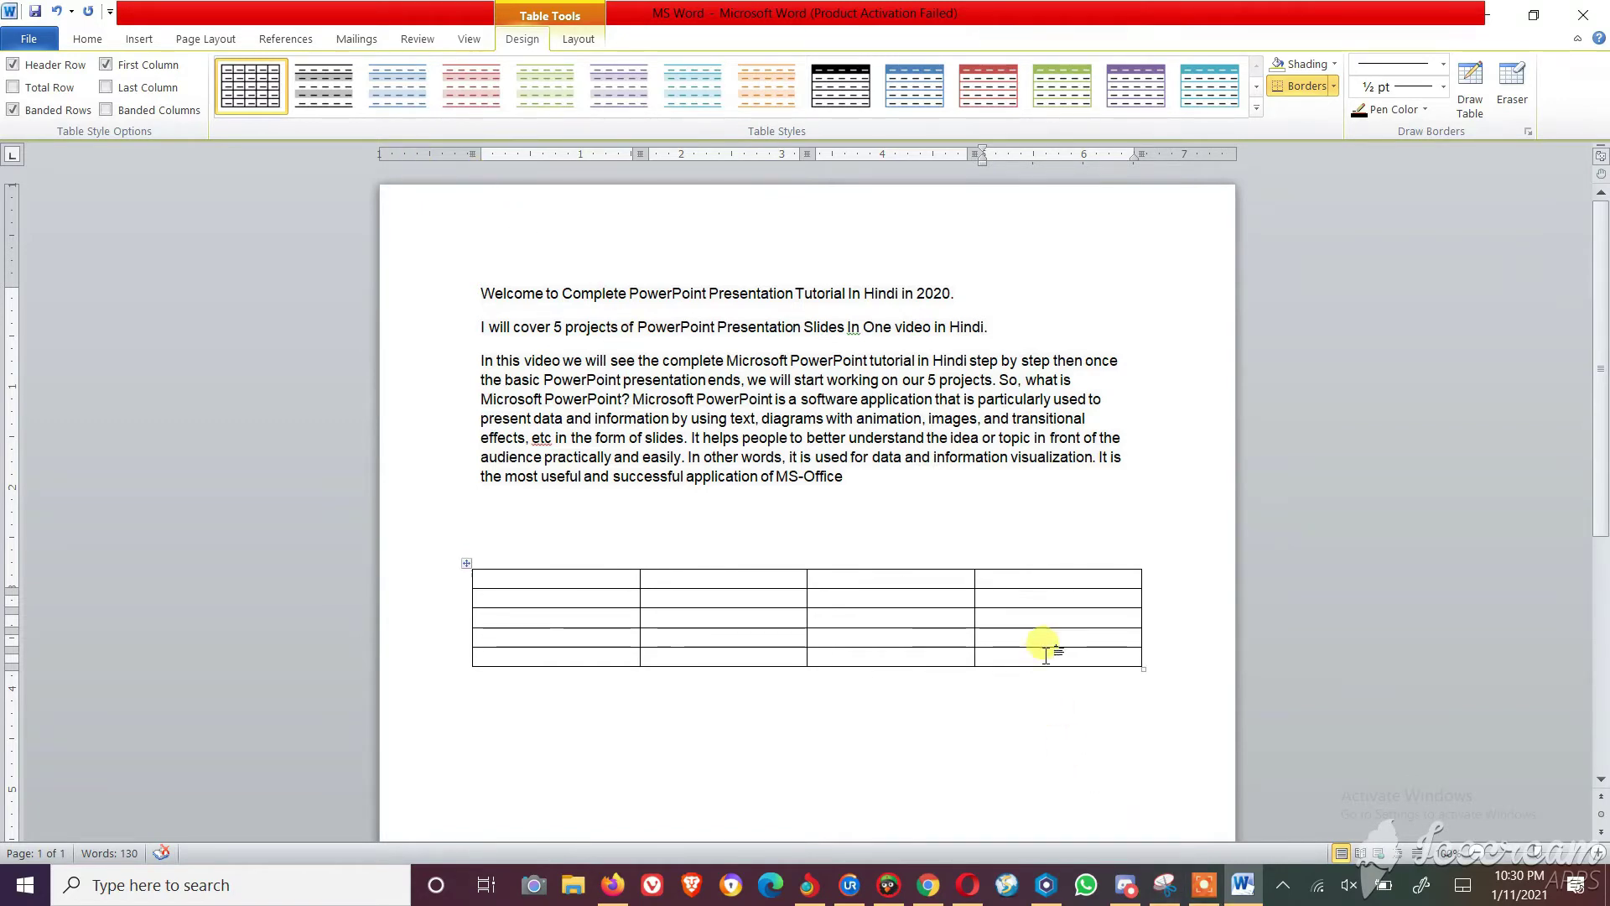
Insert one column to the left and one at the right, giving 6 columns
{"action": "right_click", "coordinate": [1044, 649]}
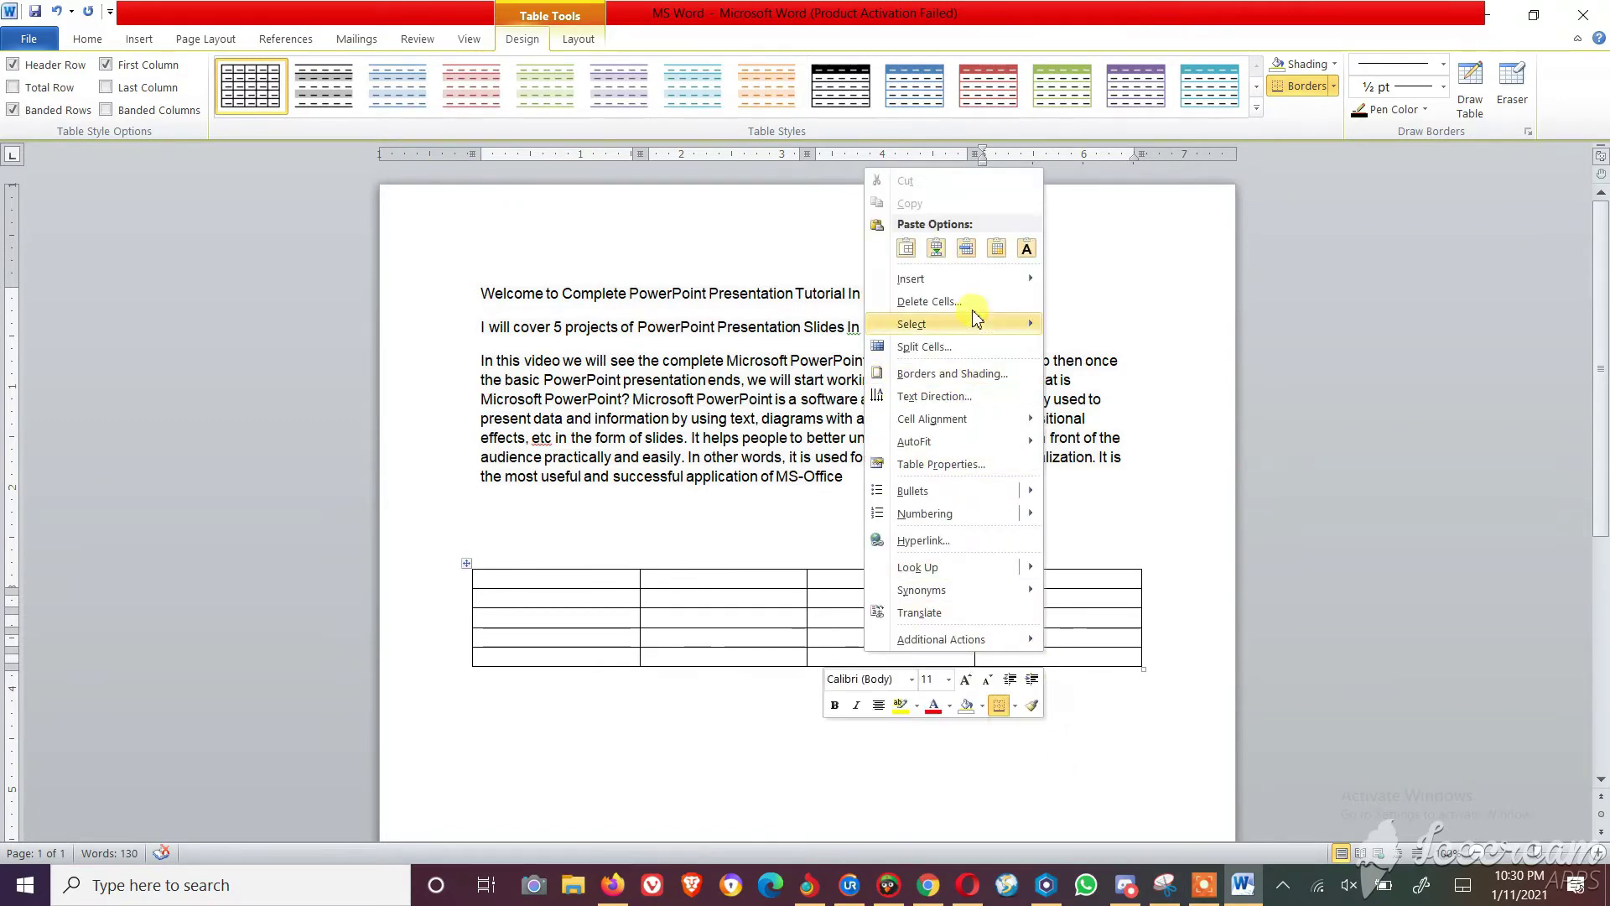
{"action": "mouse_move", "coordinate": [931, 278]}
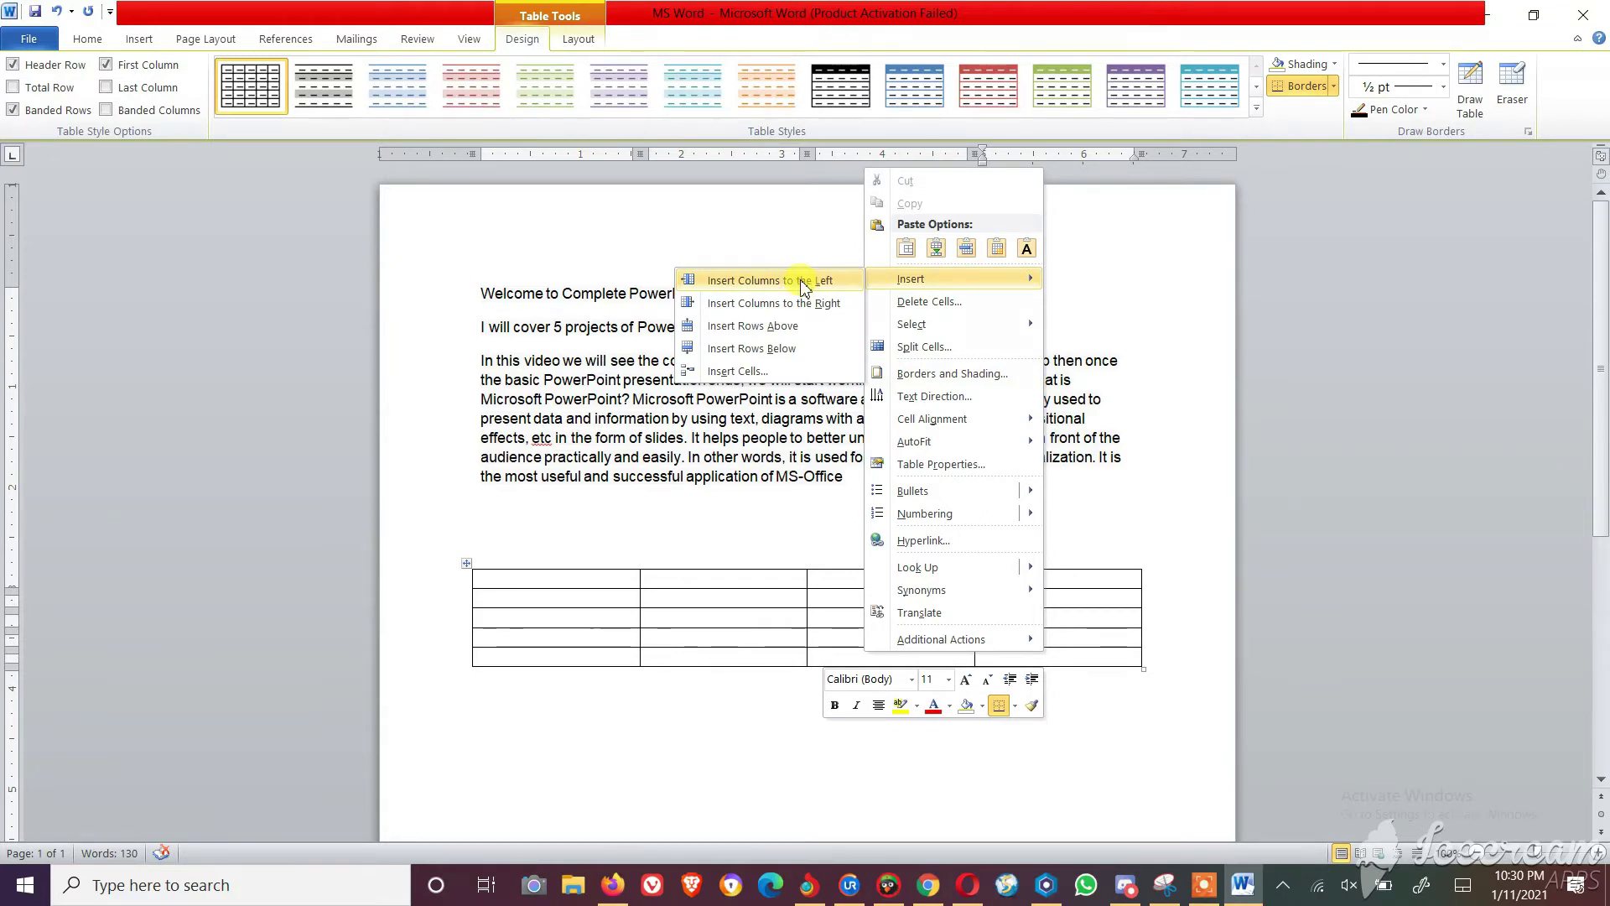
{"action": "left_click", "coordinate": [803, 285]}
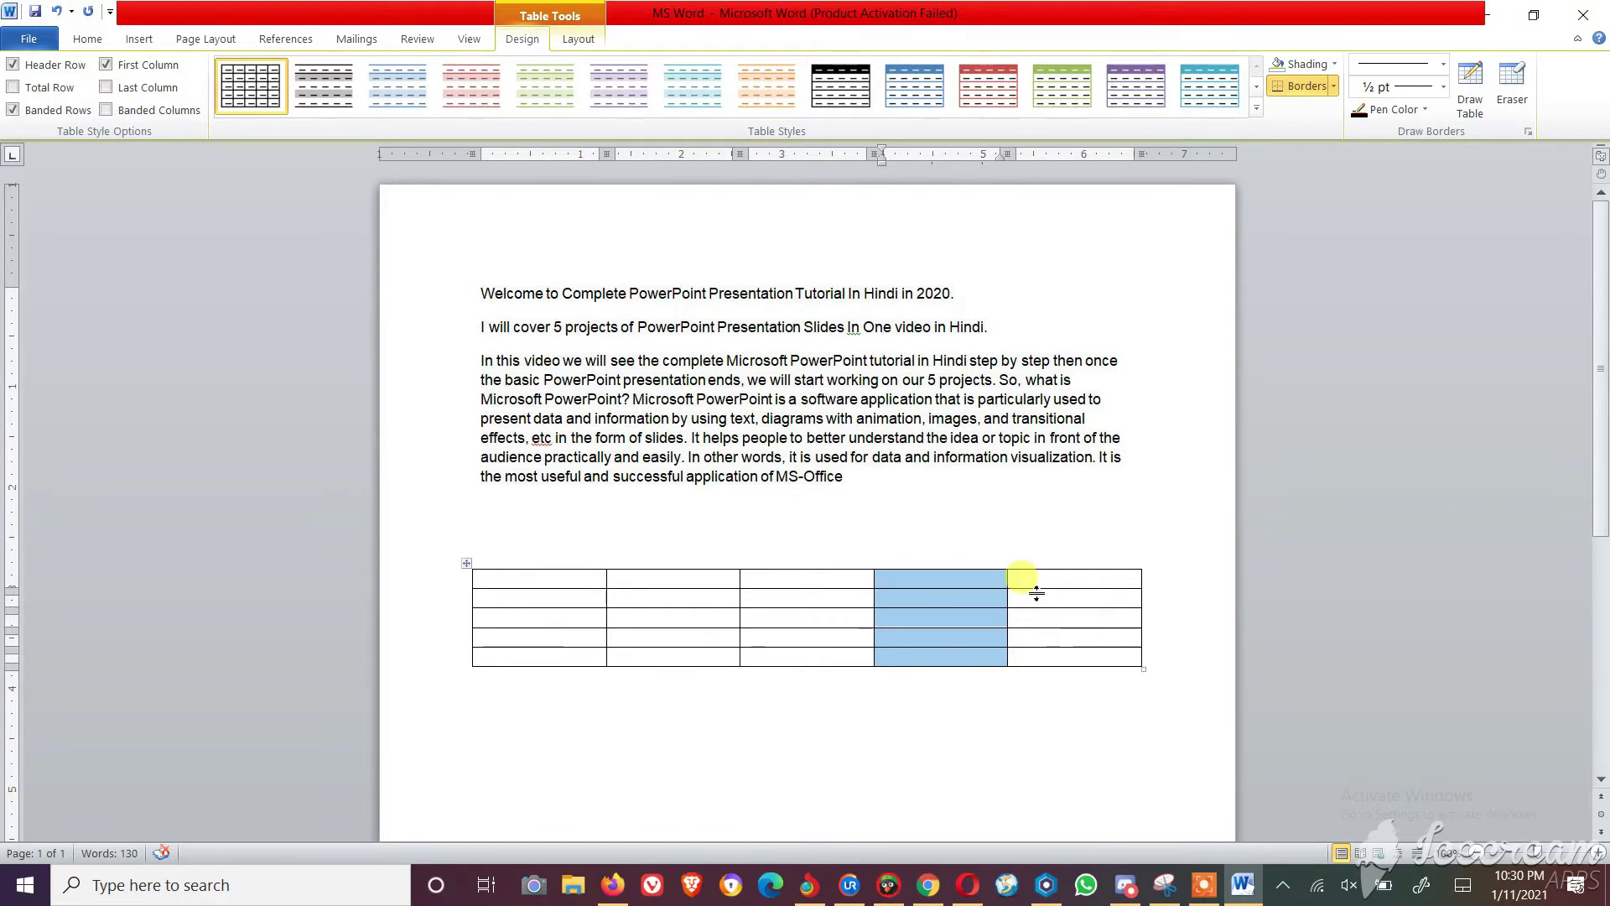
{"action": "left_click", "coordinate": [973, 589]}
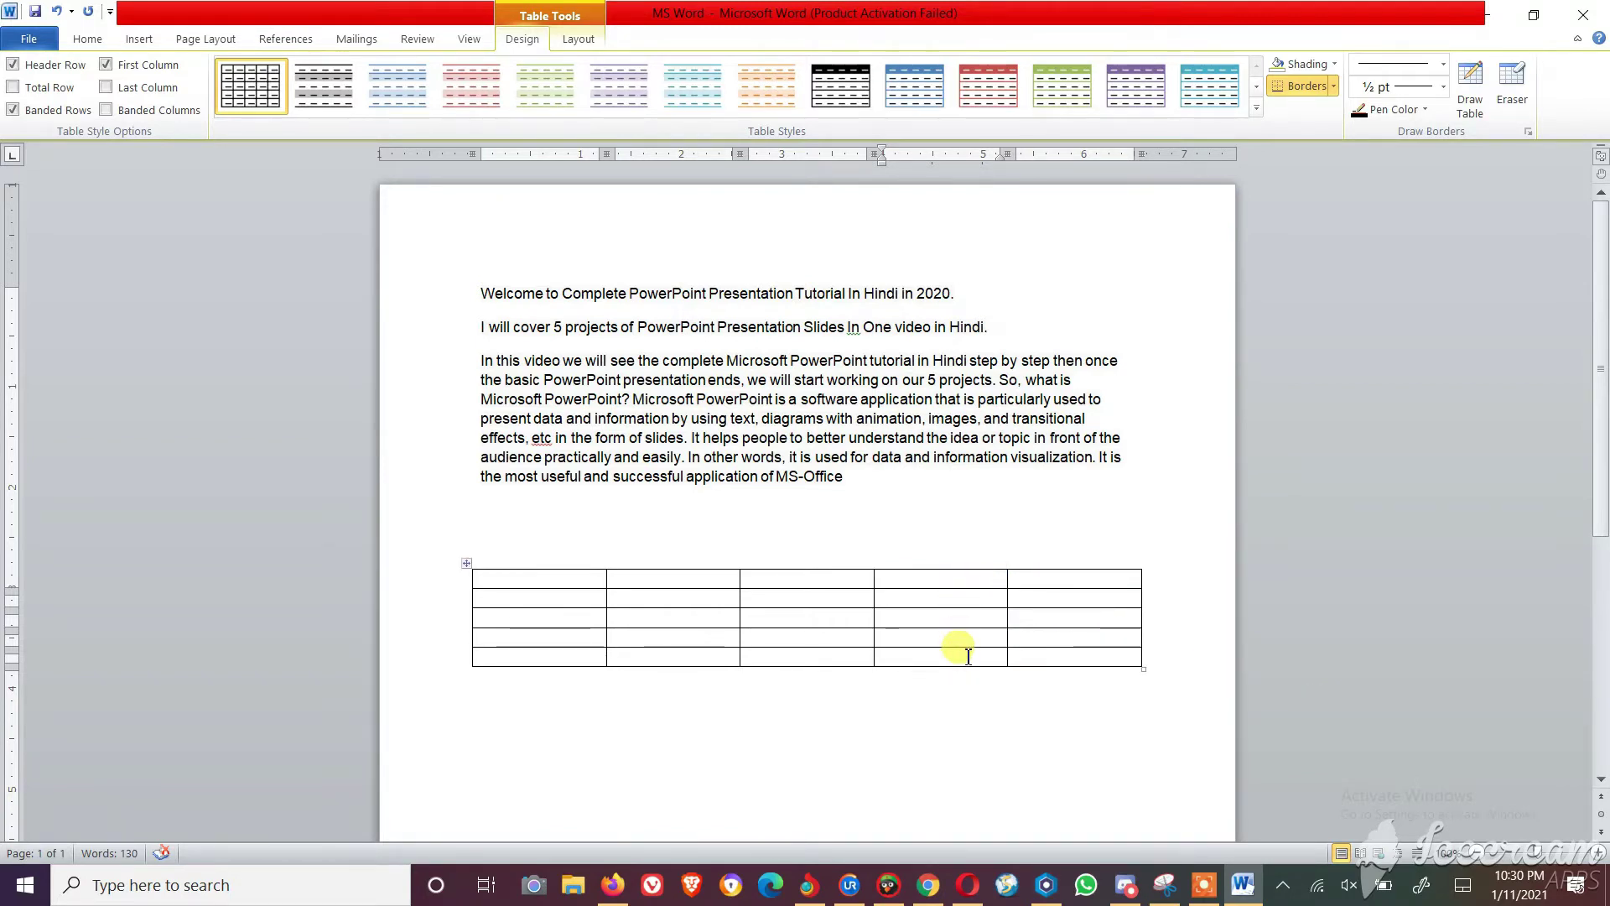
{"action": "right_click", "coordinate": [1077, 662]}
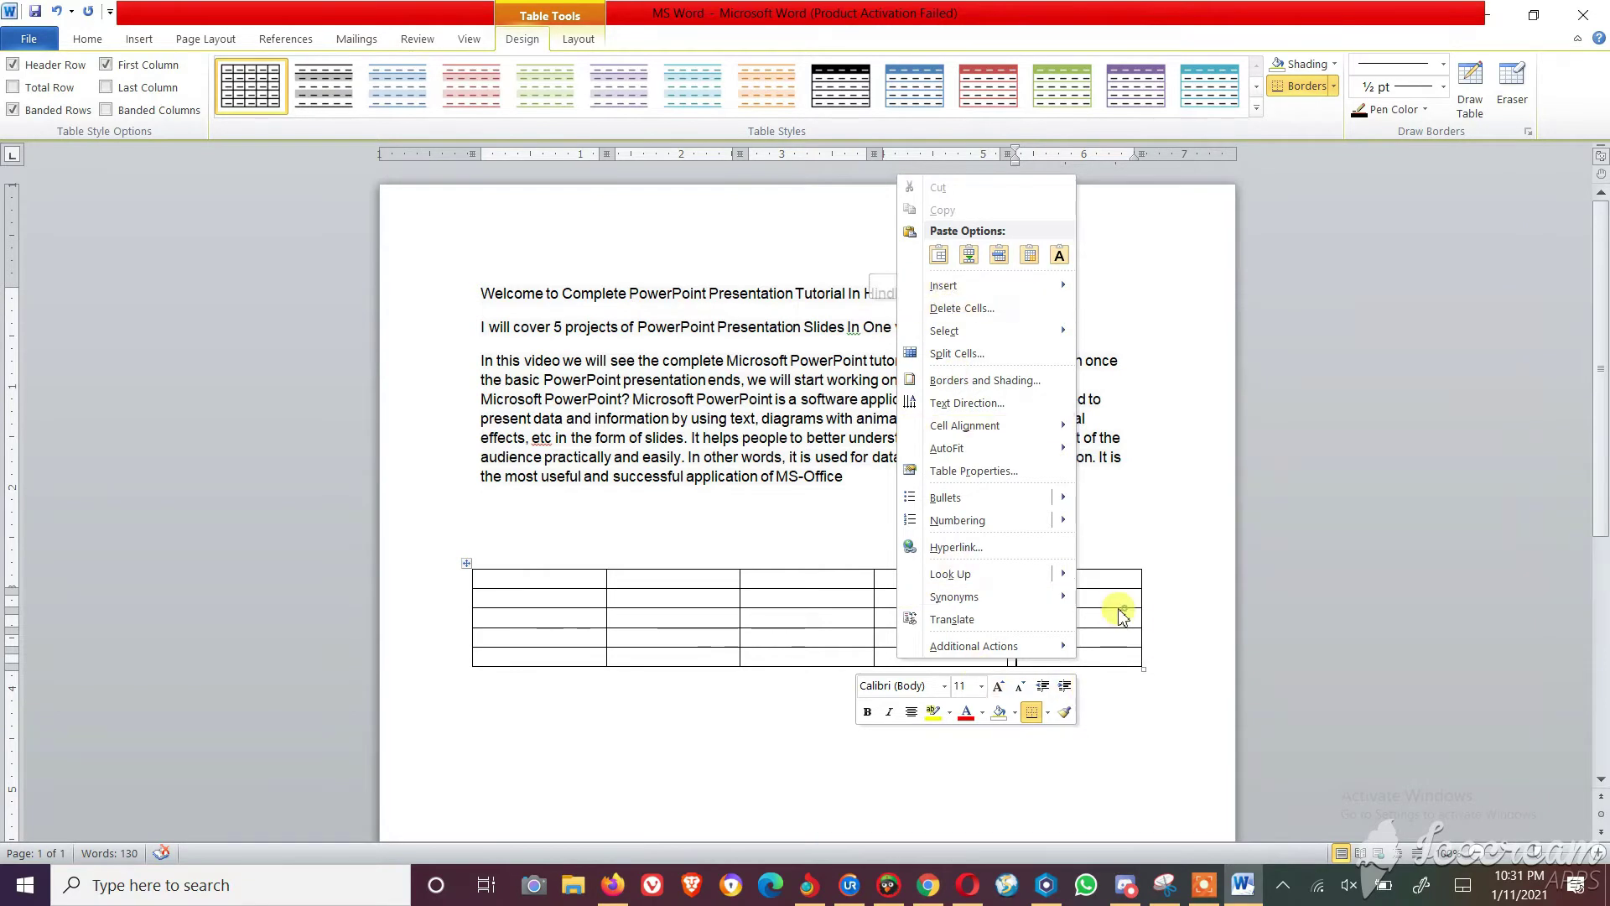
{"action": "left_click", "coordinate": [1121, 616]}
{"action": "right_click", "coordinate": [1037, 647]}
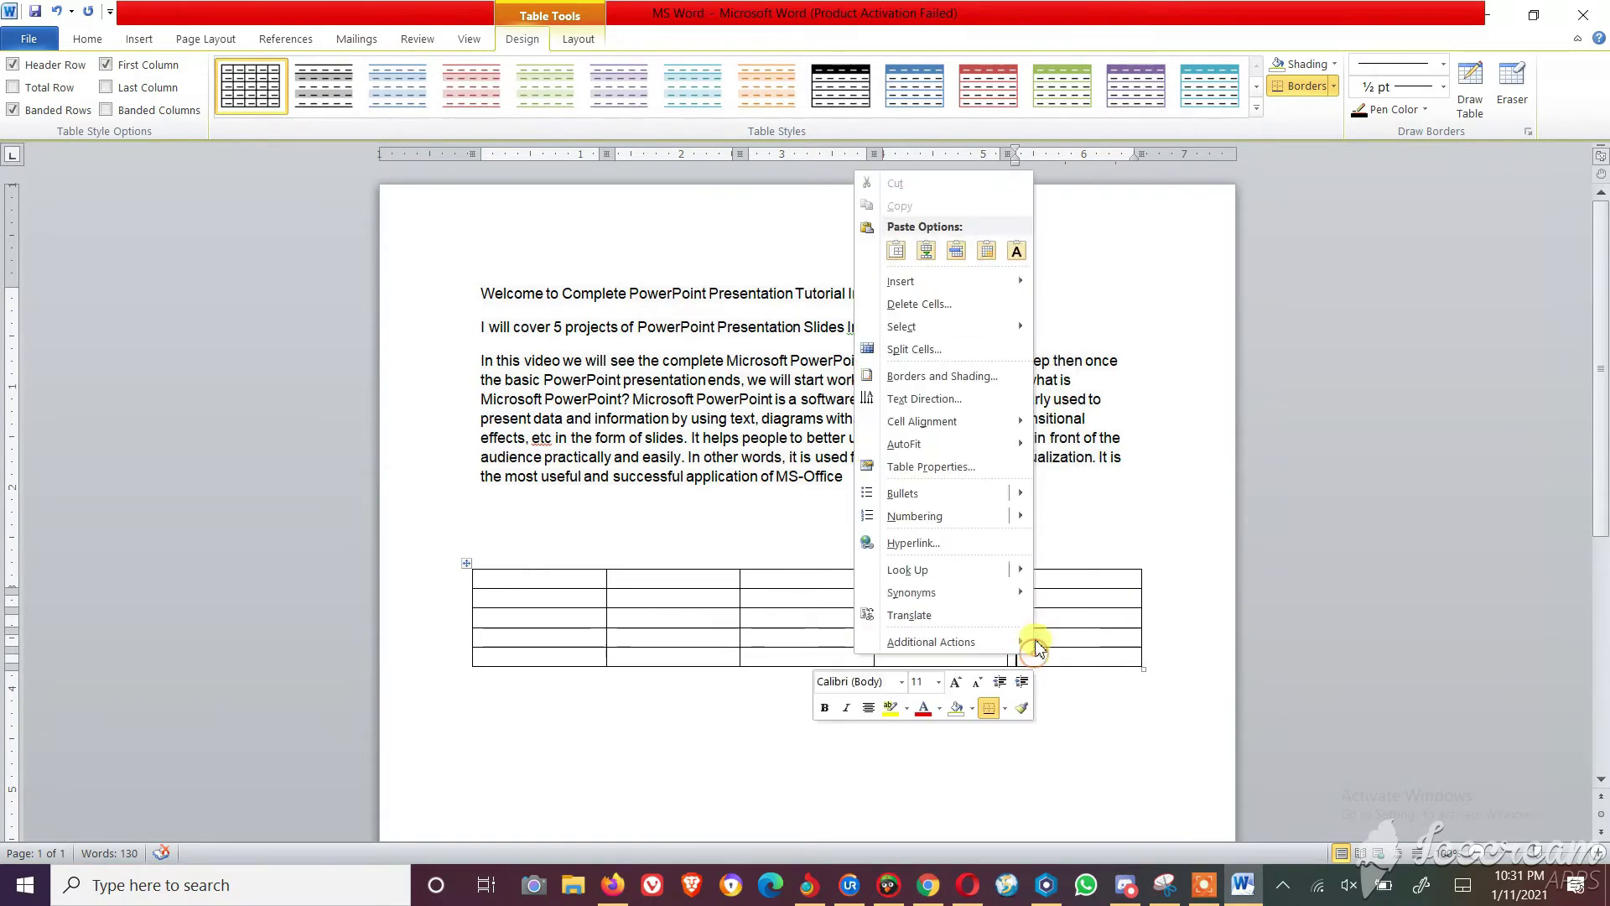
{"action": "mouse_move", "coordinate": [943, 284]}
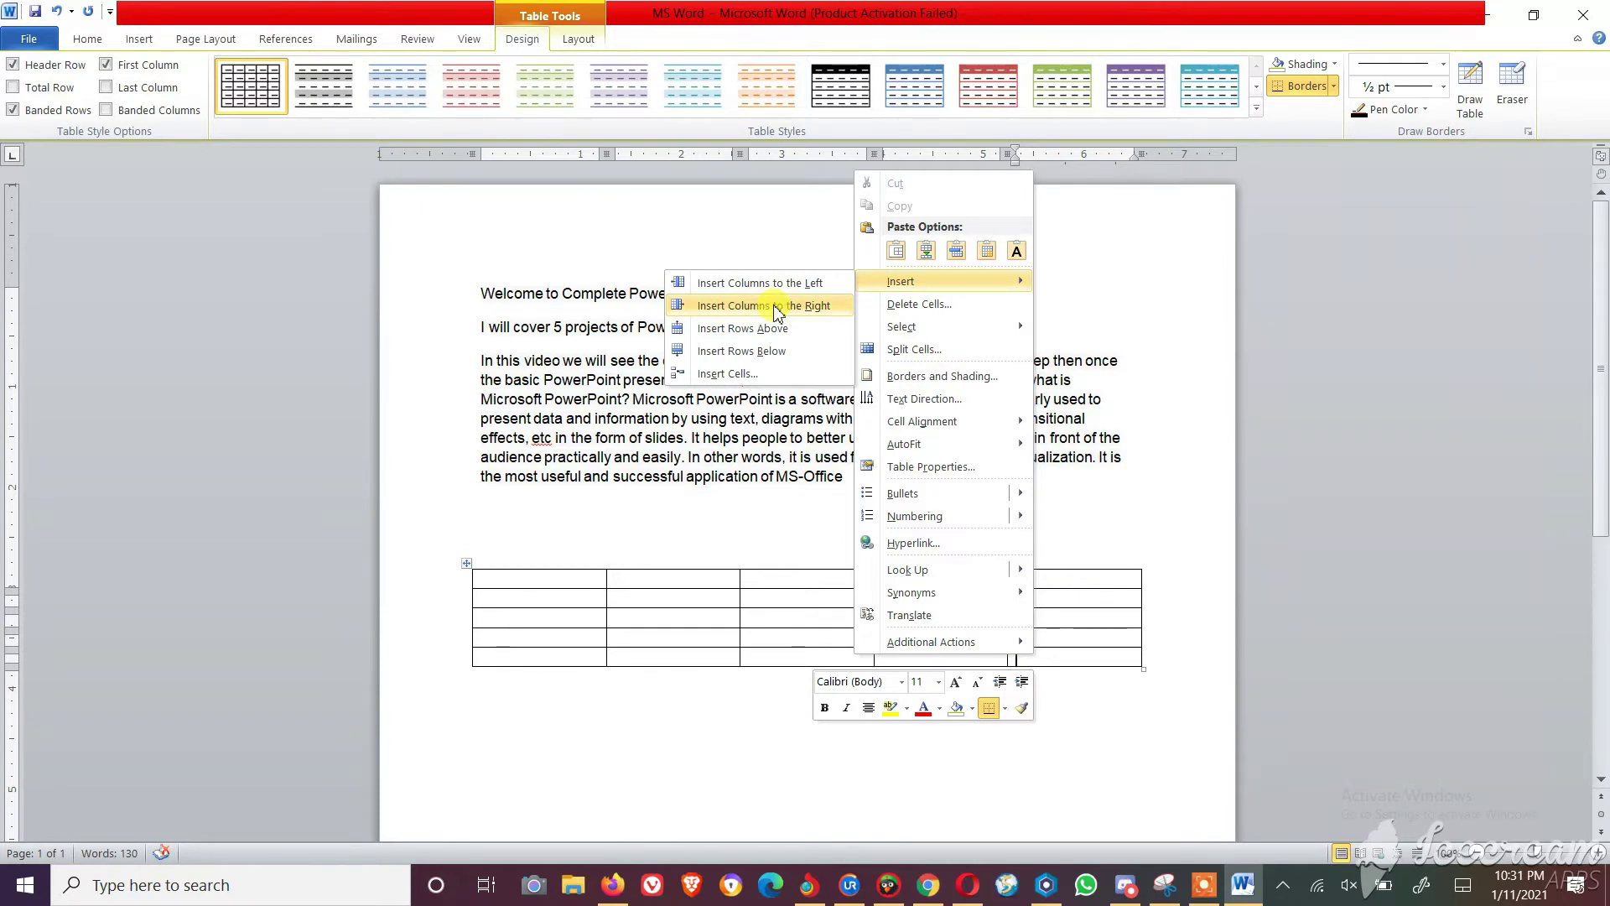
{"action": "left_click", "coordinate": [763, 306]}
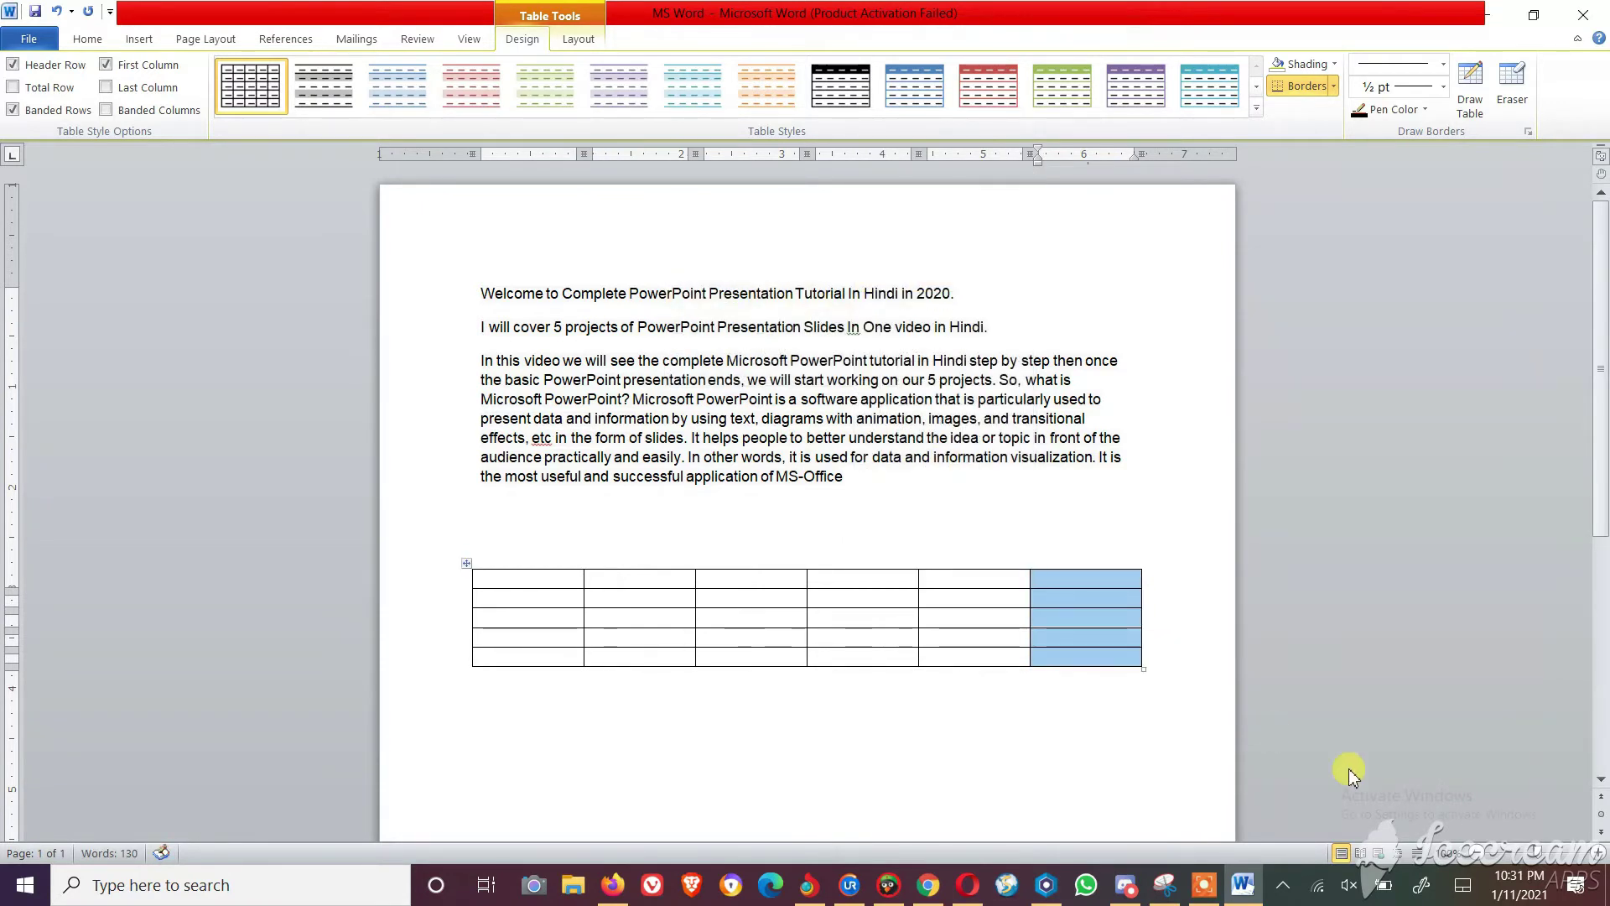
{"action": "left_click", "coordinate": [1081, 656]}
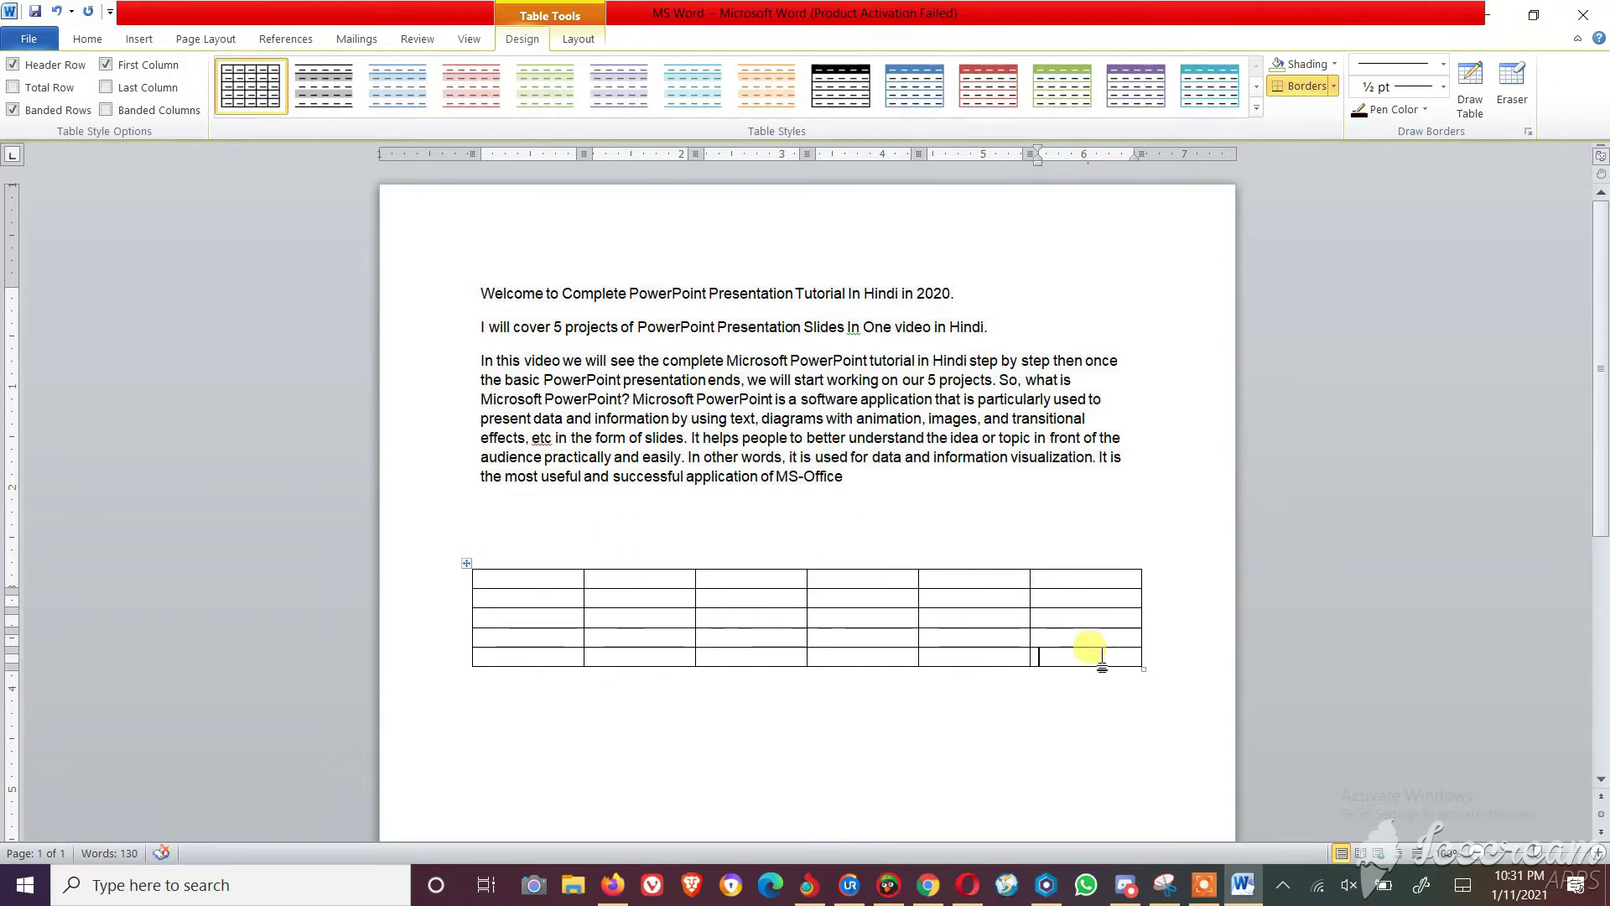
Type 11 into four cells and 1 into row 1, column 3
{"action": "mouse_move", "coordinate": [1040, 656]}
{"action": "left_mouse_down"}
{"action": "mouse_move", "coordinate": [633, 646]}
{"action": "mouse_move", "coordinate": [507, 579]}
{"action": "left_mouse_up"}
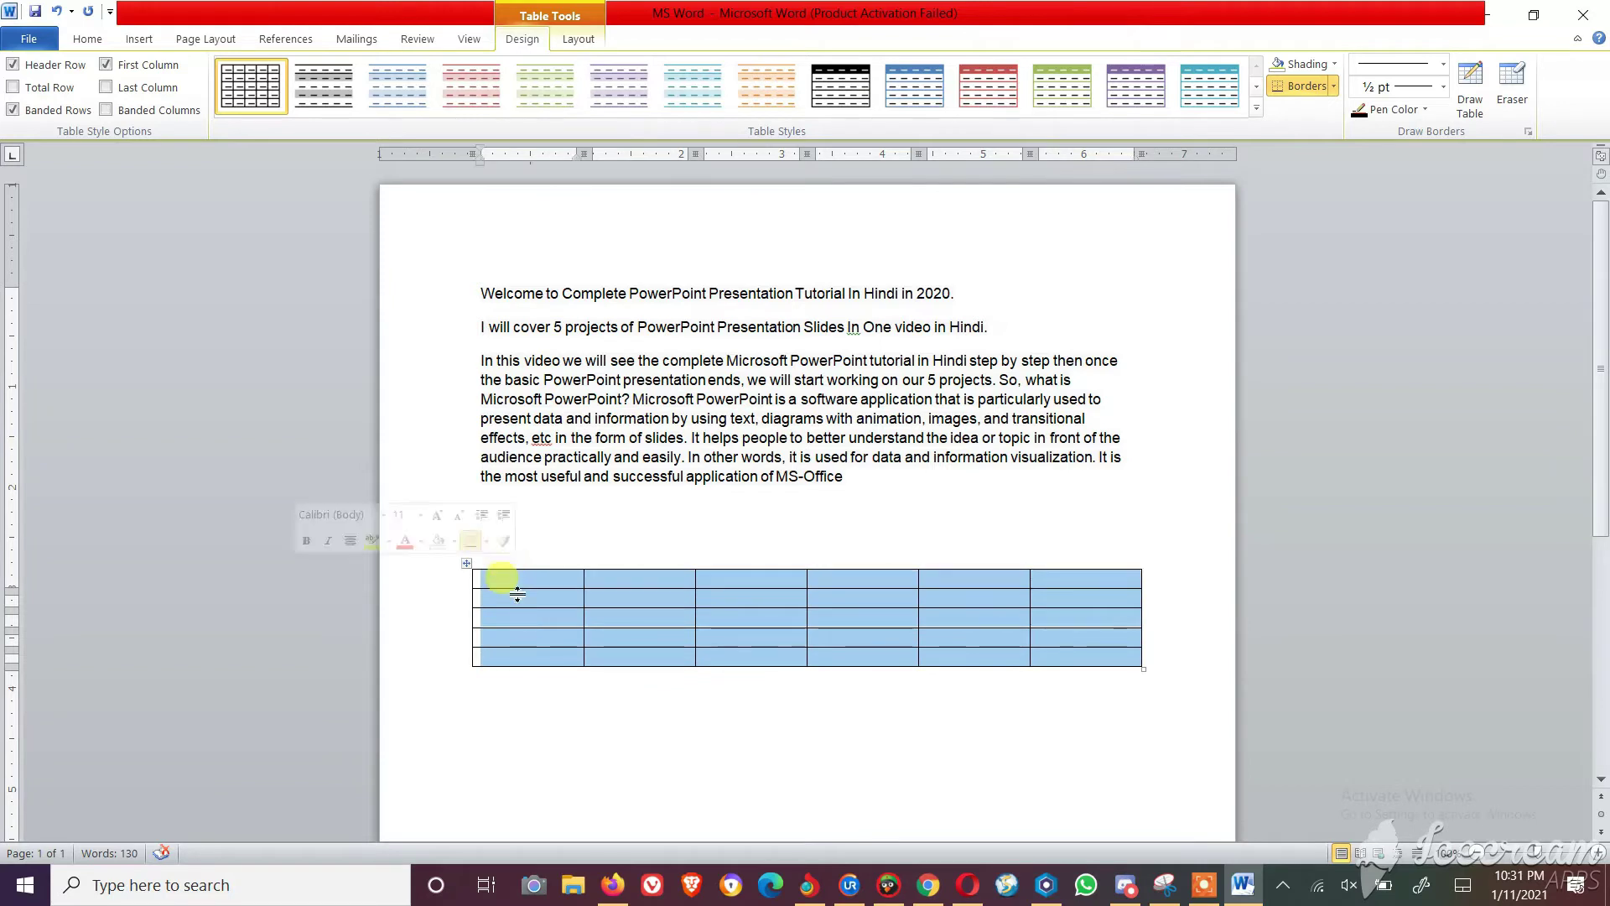
{"action": "left_click", "coordinate": [486, 597]}
{"action": "type", "text": "11"}
{"action": "left_click", "coordinate": [629, 637]}
{"action": "type", "text": "11"}
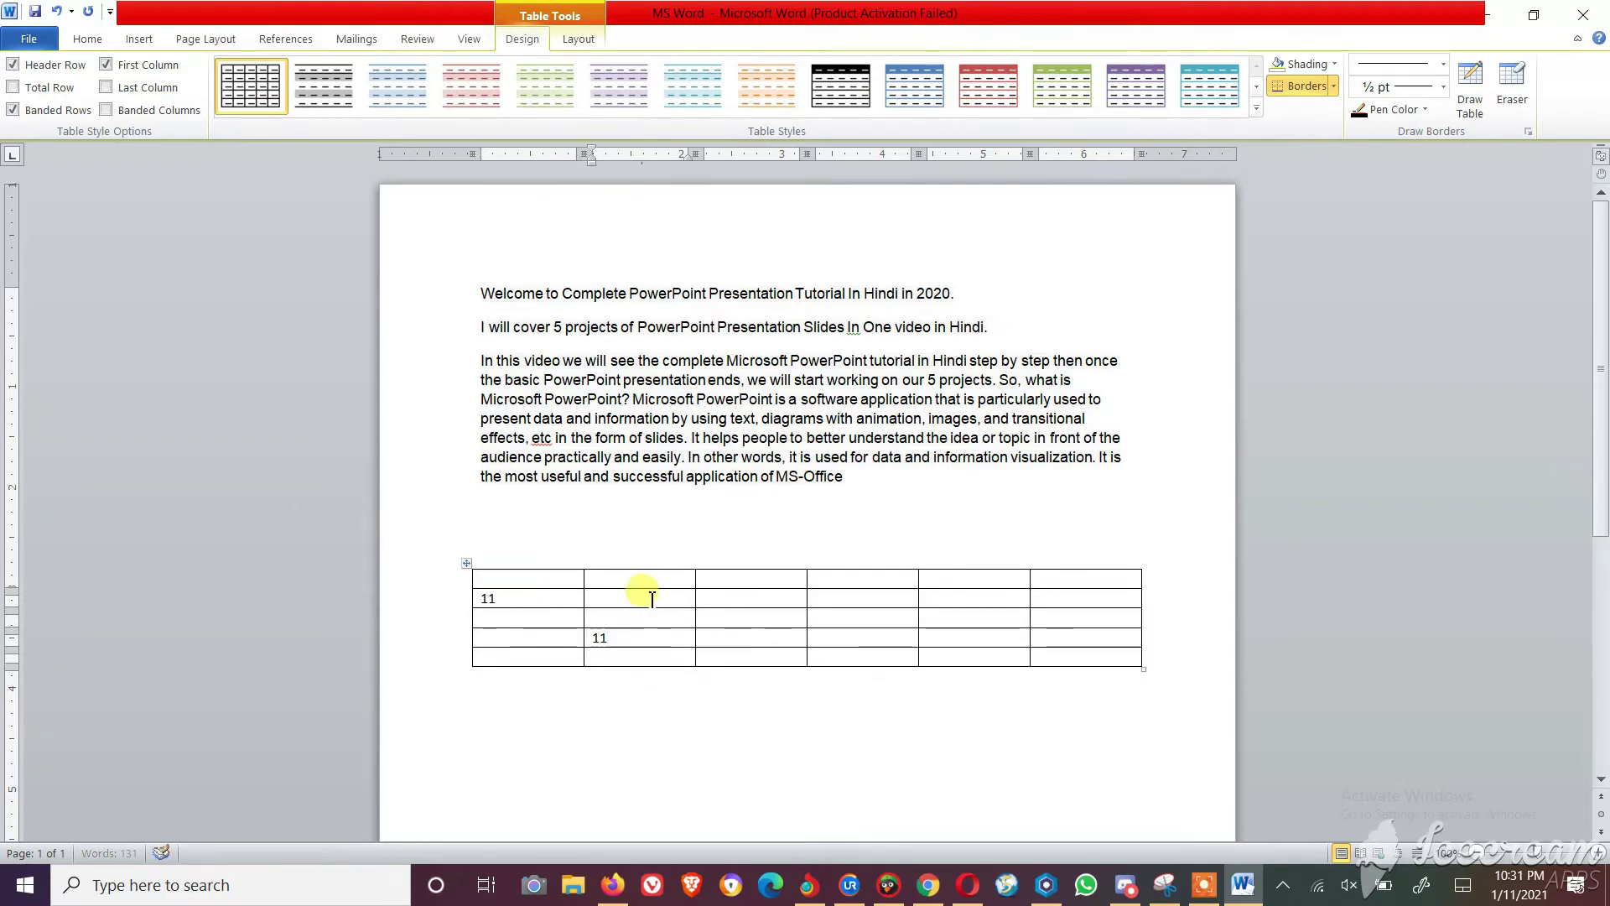
{"action": "left_click", "coordinate": [541, 581]}
{"action": "type", "text": "11"}
{"action": "left_click", "coordinate": [629, 579]}
{"action": "type", "text": "11"}
{"action": "left_click", "coordinate": [792, 579]}
{"action": "type", "text": "1"}
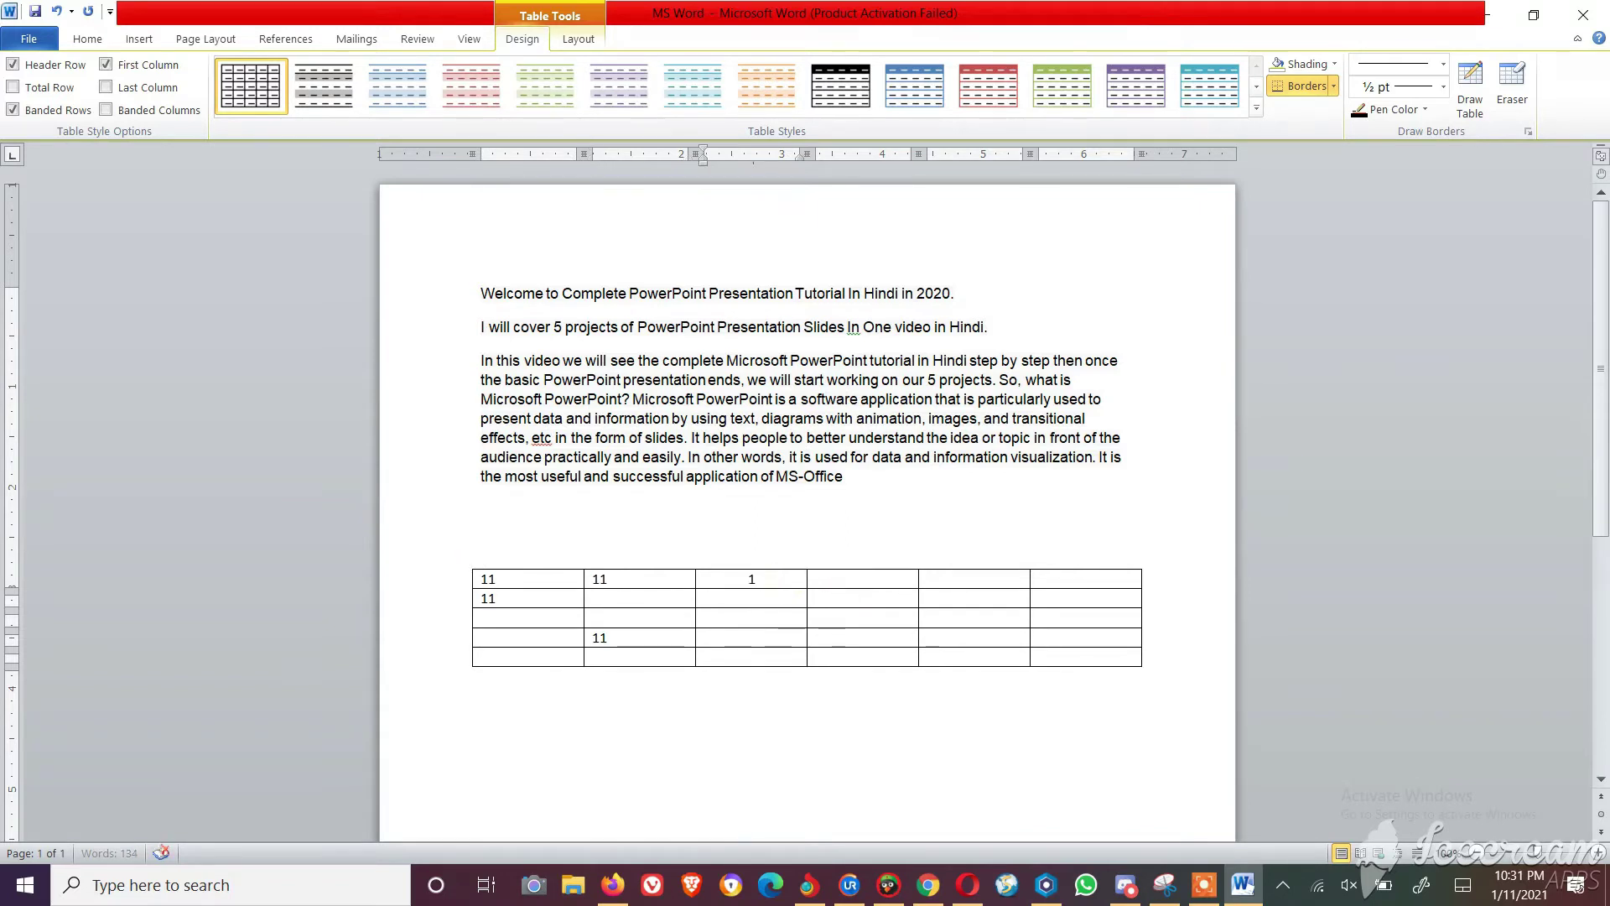
{"action": "type", "text": "1"}
Enter SAD in row 1, column 6, sd in row 4, column 3, and wq in row 3, column 3
{"action": "left_click", "coordinate": [846, 579]}
{"action": "type", "text": "1"}
{"action": "left_click", "coordinate": [946, 583]}
{"action": "type", "text": "1"}
{"action": "left_click", "coordinate": [1065, 580]}
{"action": "type", "text": "SA"}
{"action": "type", "text": "D"}
{"action": "left_click", "coordinate": [745, 636]}
{"action": "type", "text": "sd"}
{"action": "left_click", "coordinate": [730, 618]}
{"action": "type", "text": "wq"}
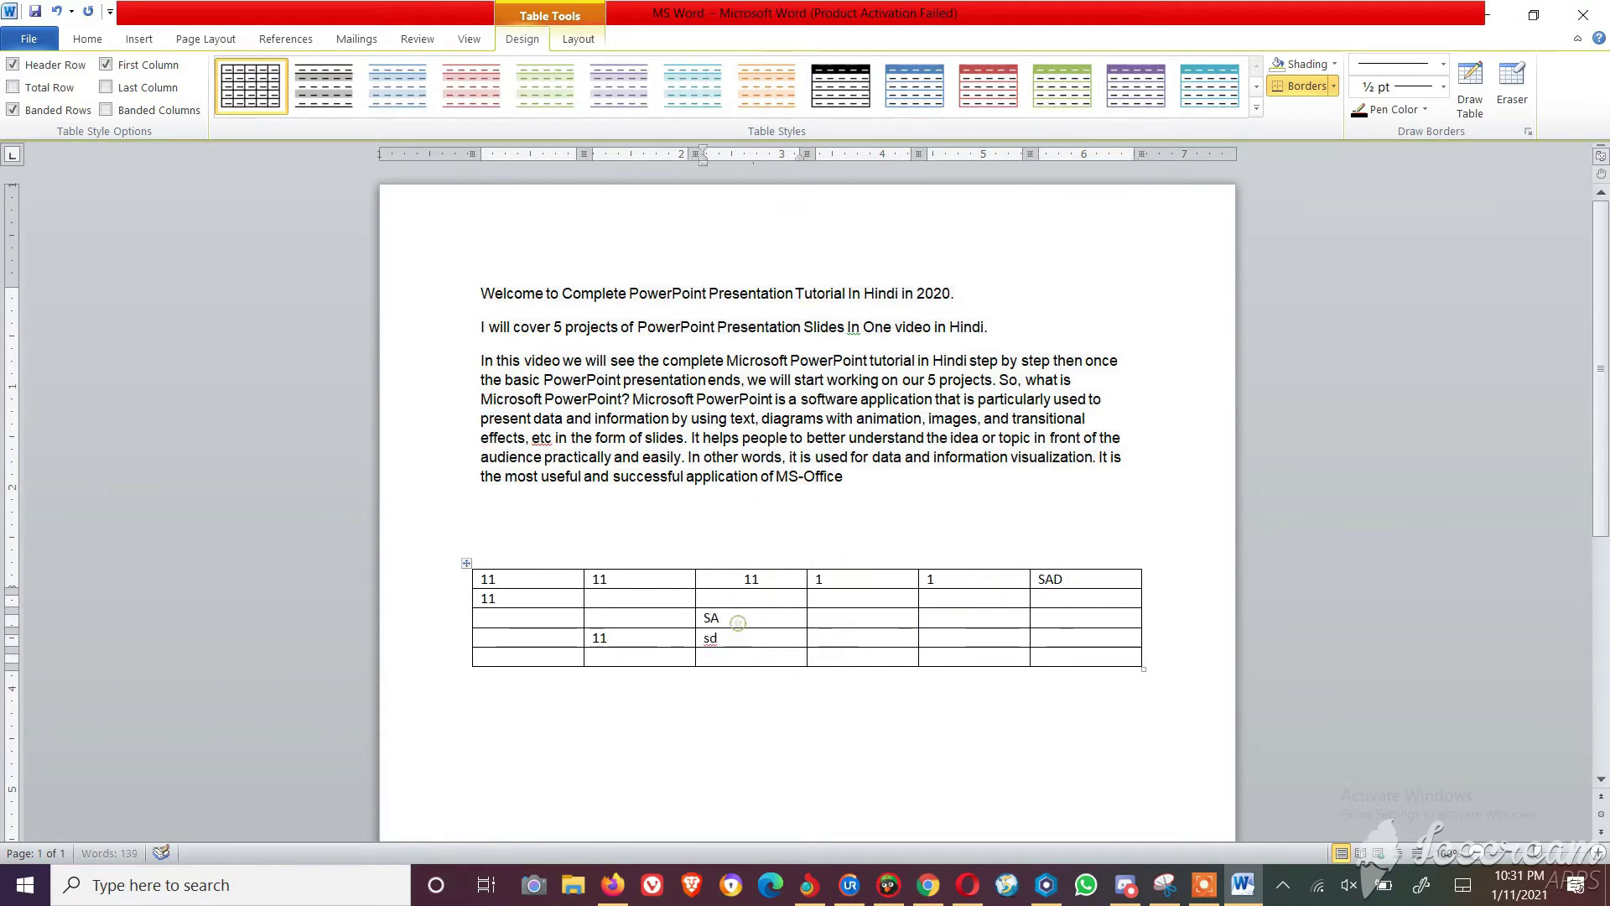
Enter wqdf, adfa, adfa and adfaf in rows 2–5 of columns 3–5
{"action": "left_click", "coordinate": [729, 599]}
{"action": "type", "text": "wq"}
{"action": "type", "text": "dfadf"}
{"action": "left_click", "coordinate": [872, 619]}
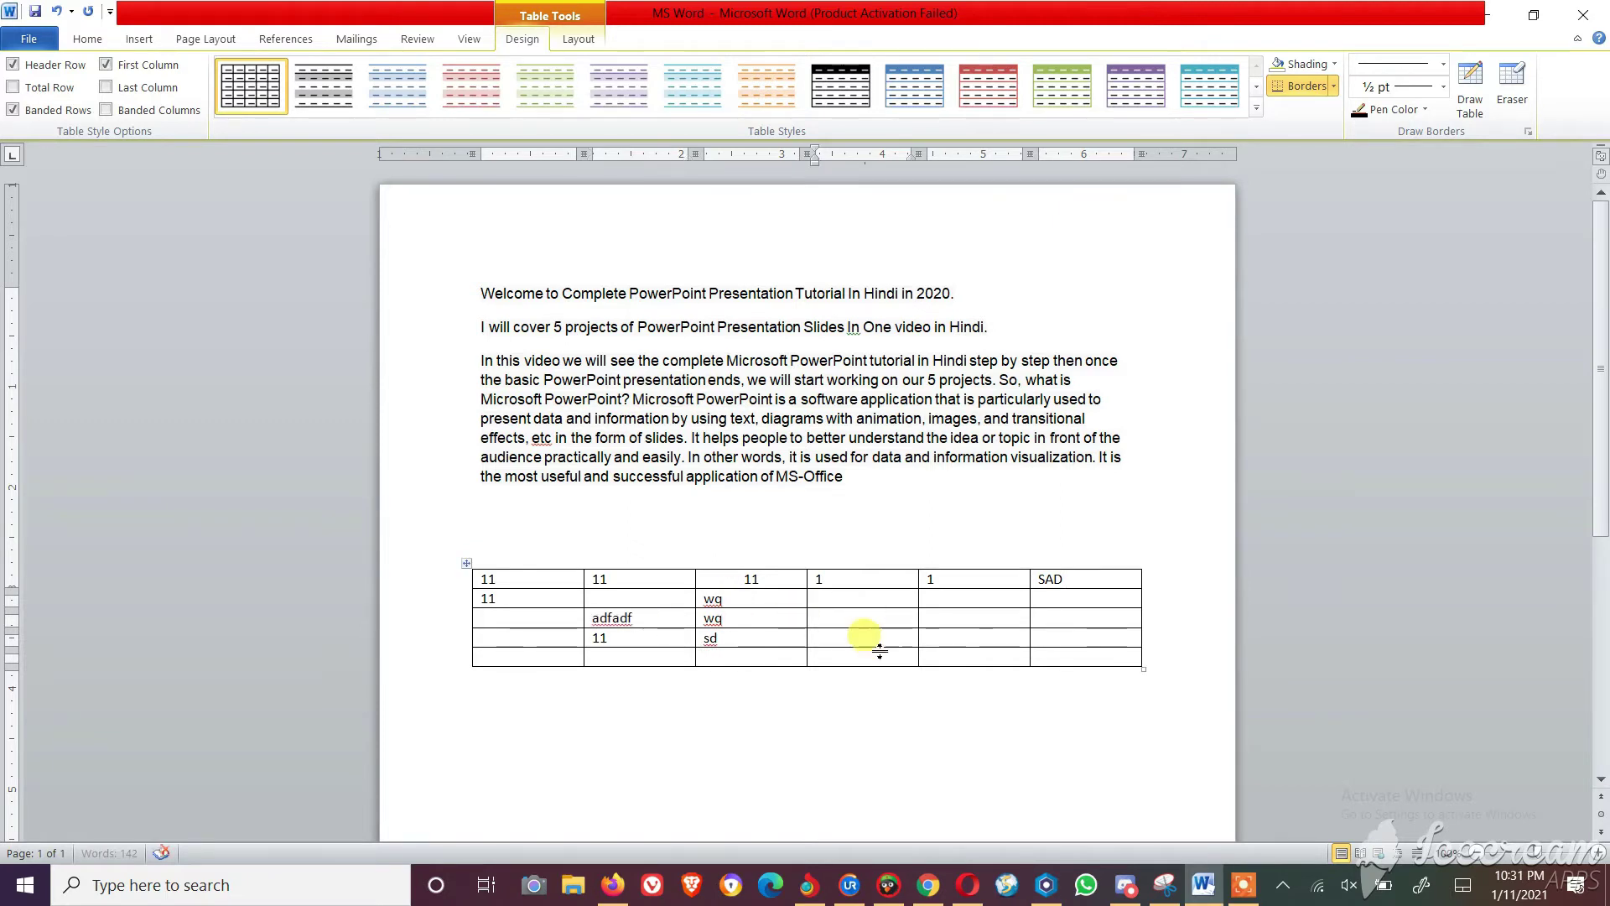
{"action": "type", "text": "adfa"}
{"action": "left_click", "coordinate": [882, 653]}
{"action": "type", "text": "adfa"}
{"action": "left_click", "coordinate": [978, 636]}
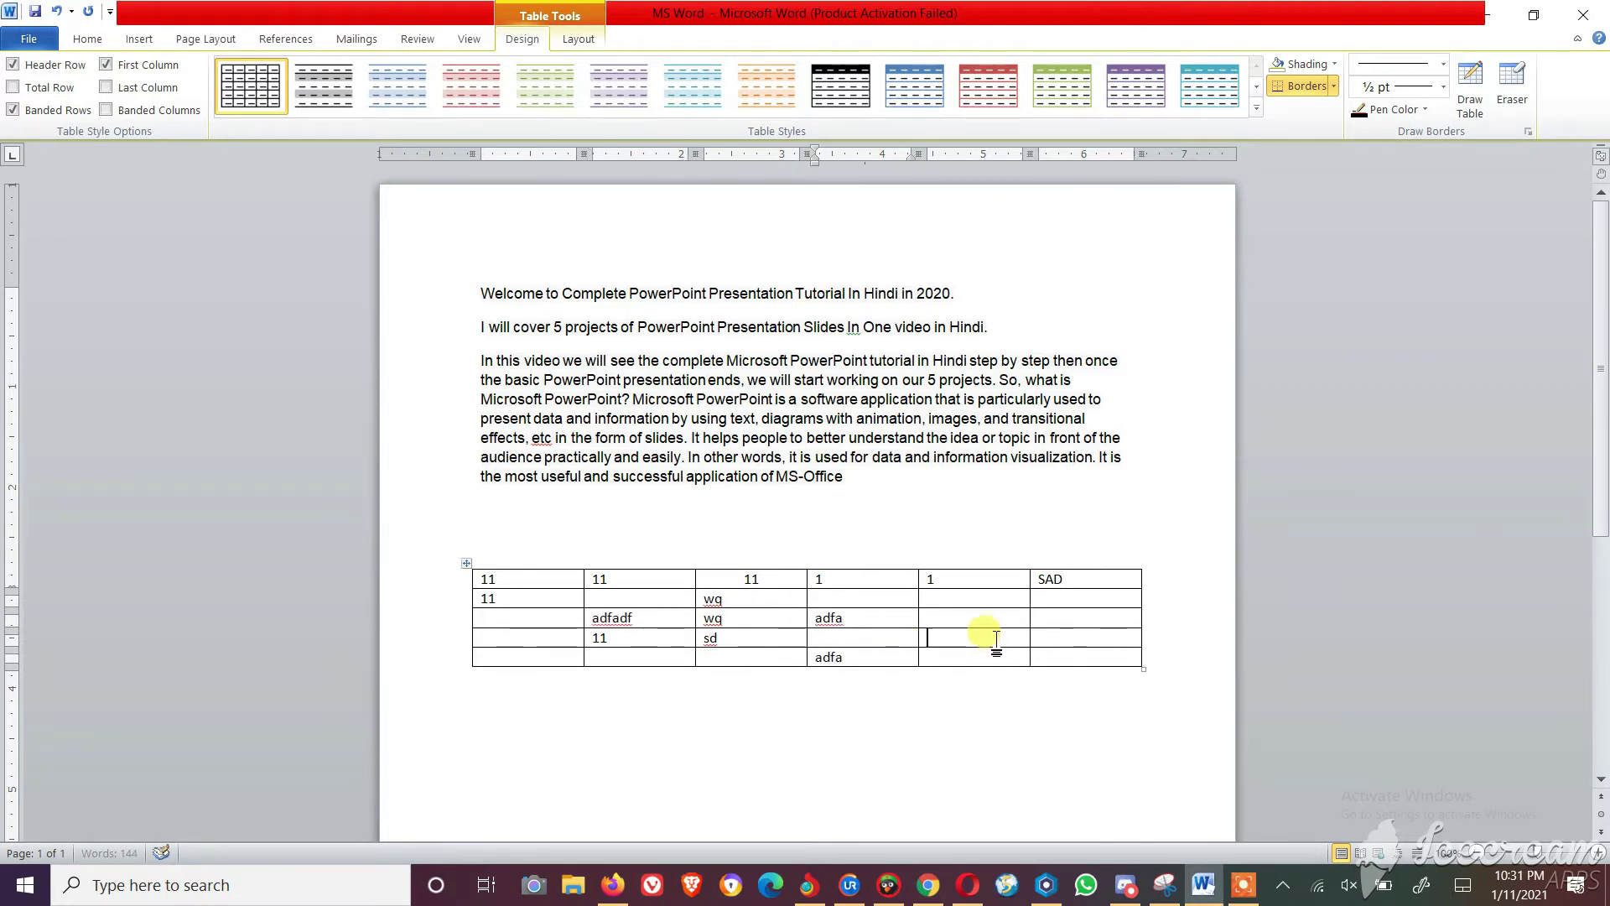
{"action": "type", "text": "adfaf"}
{"action": "left_click", "coordinate": [1109, 618]}
Type daaf in row 3, column 6, then delete the entire third row
{"action": "type", "text": "daaf"}
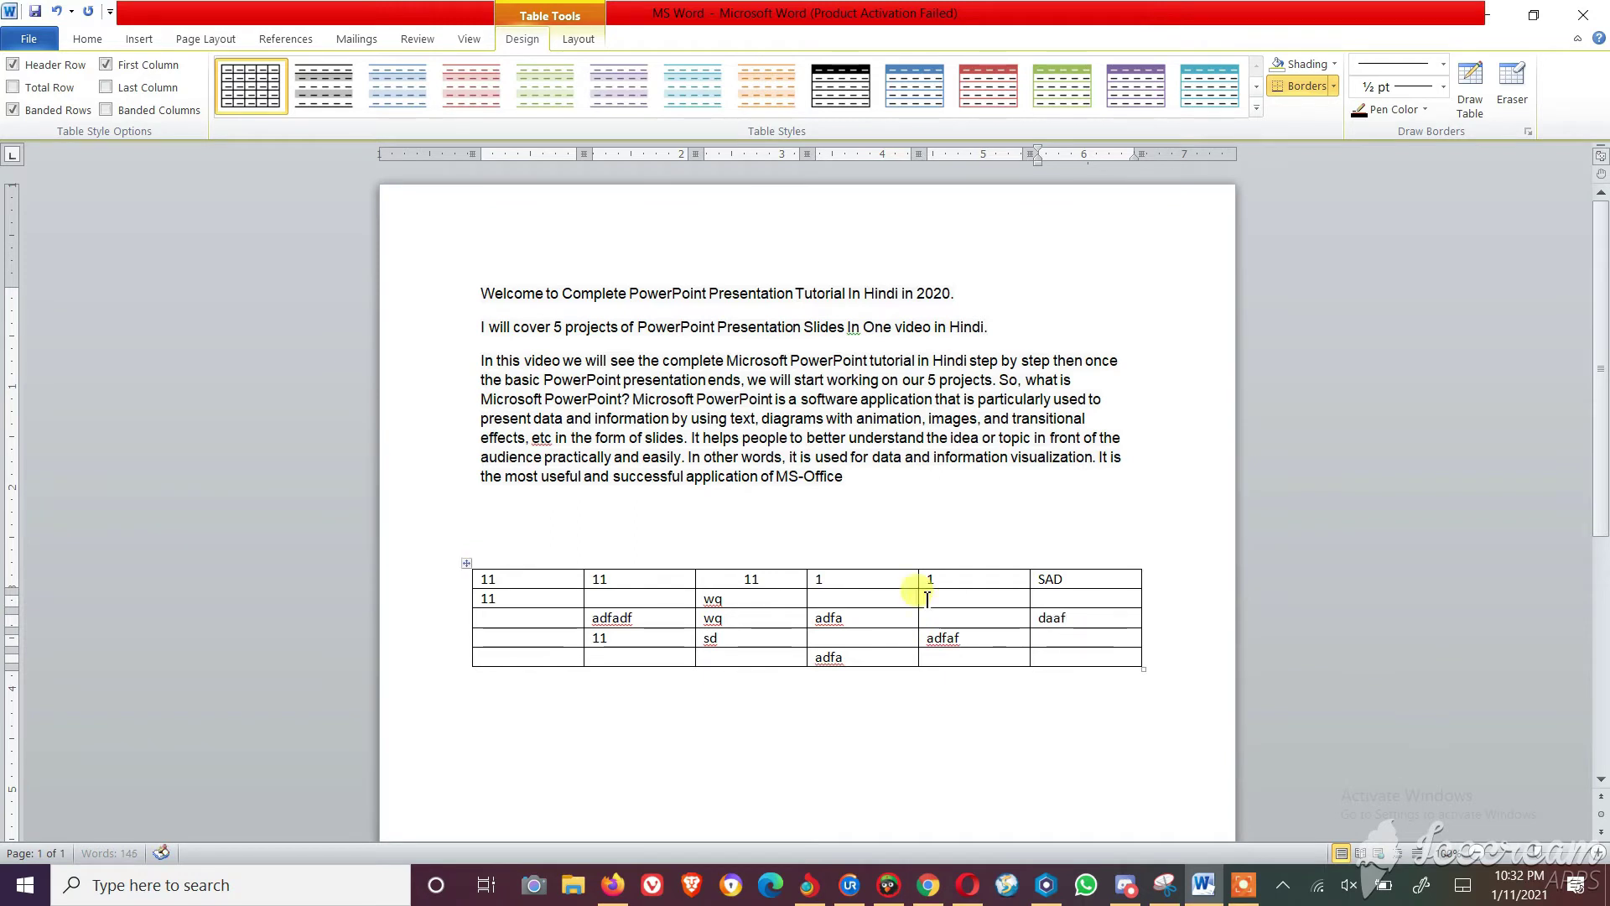
{"action": "left_click_drag", "start_coordinate": [568, 617], "coordinate": [1088, 617]}
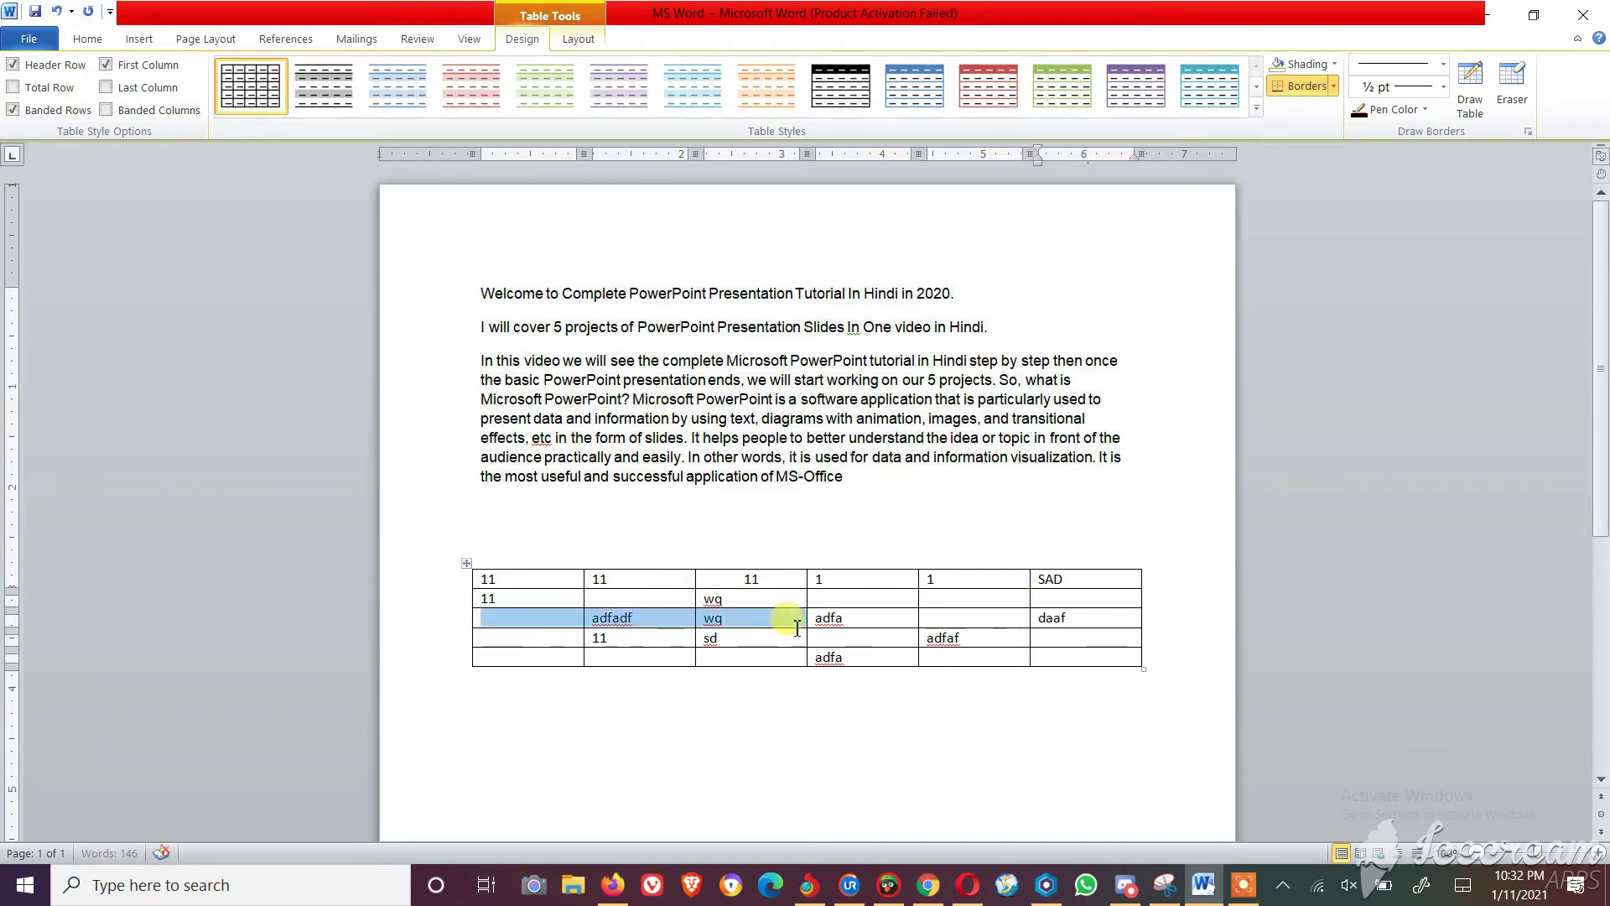
{"action": "right_click", "coordinate": [1088, 621]}
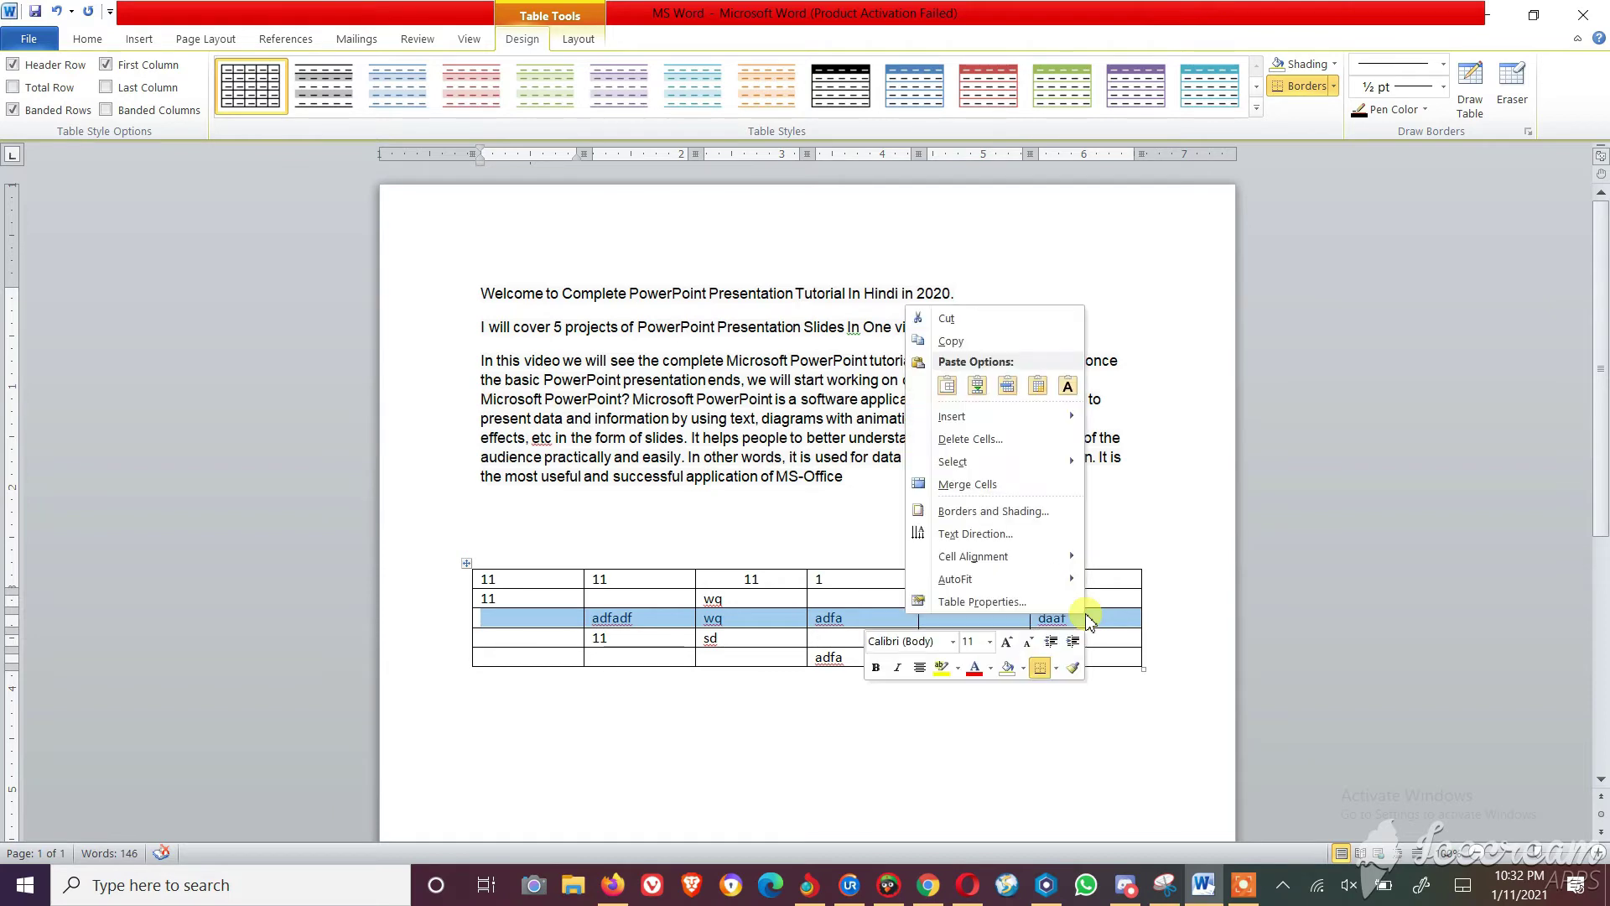
{"action": "left_click", "coordinate": [1017, 441]}
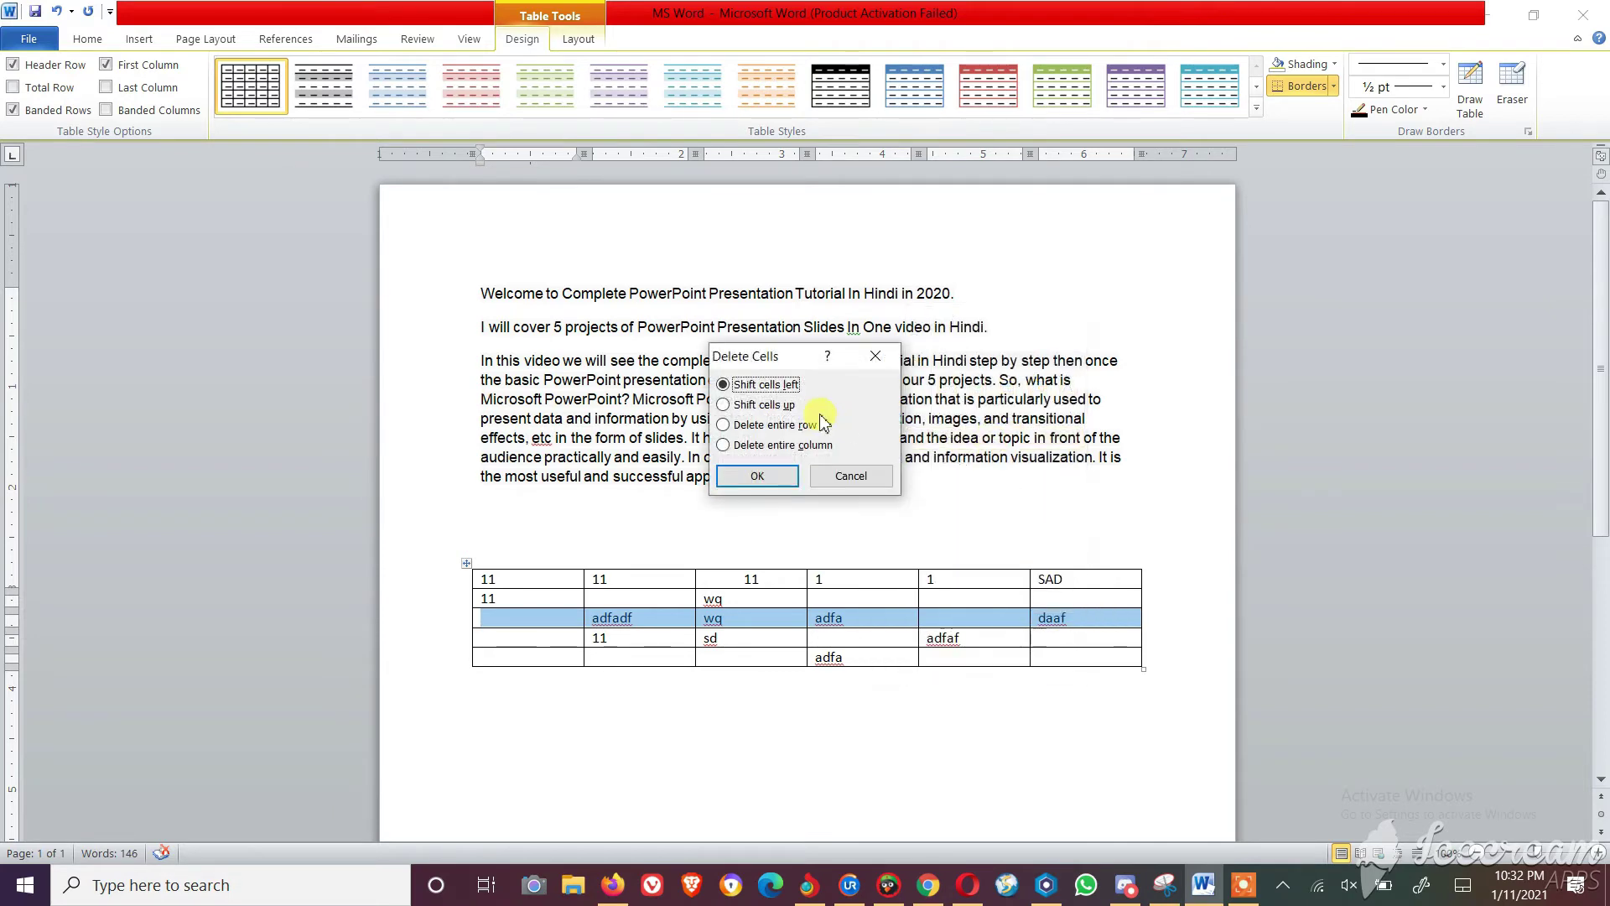
{"action": "left_click", "coordinate": [750, 426]}
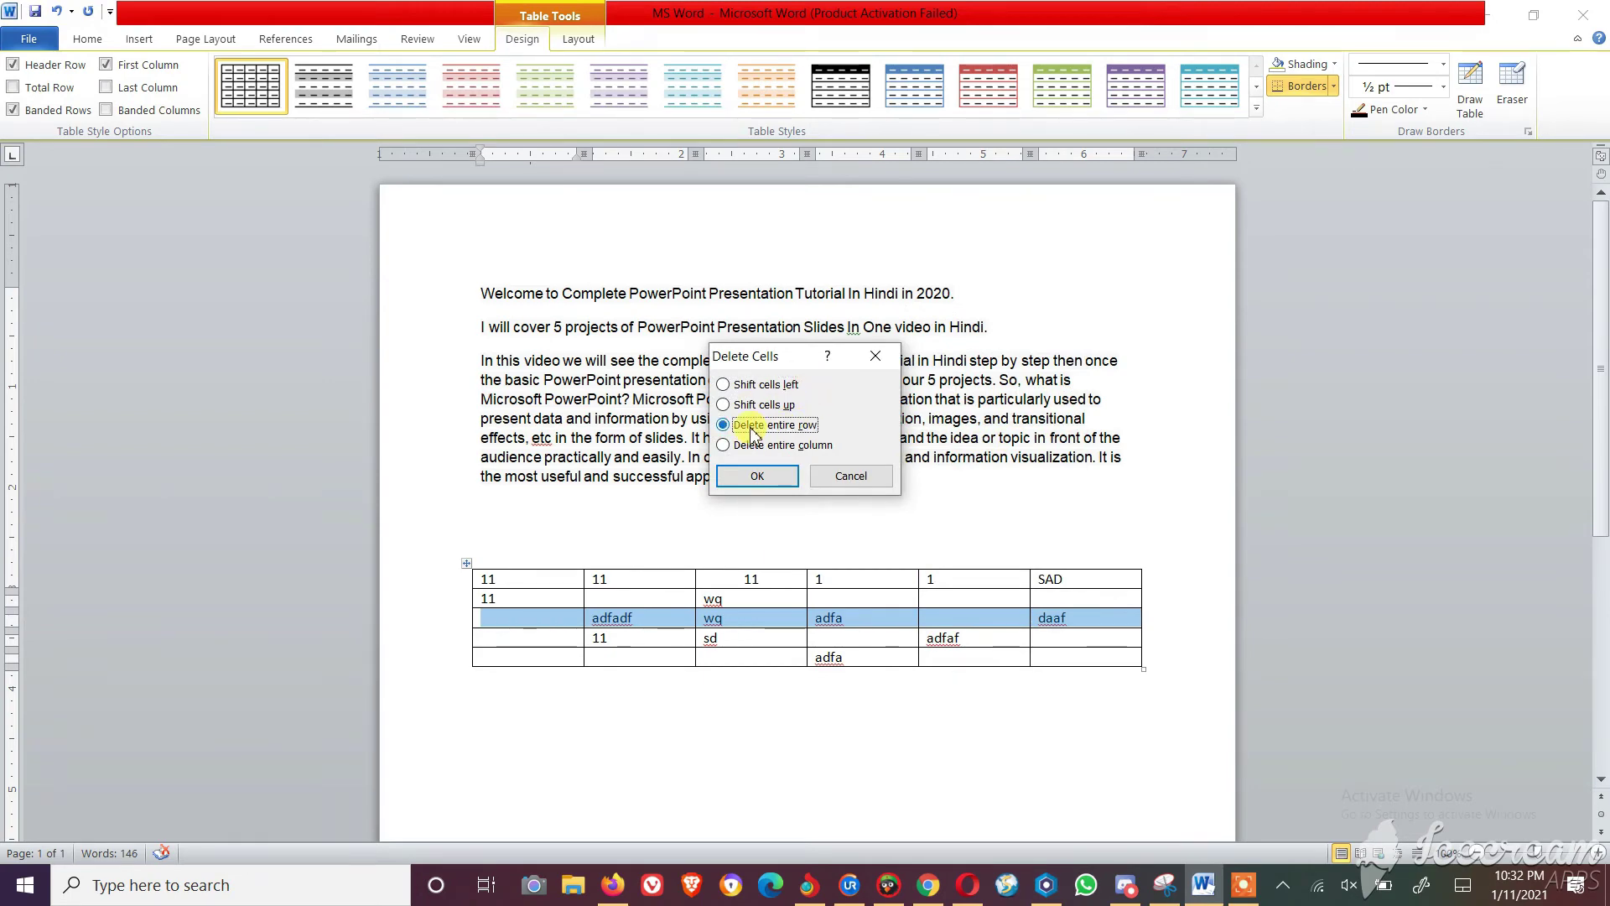
{"action": "left_click", "coordinate": [757, 475]}
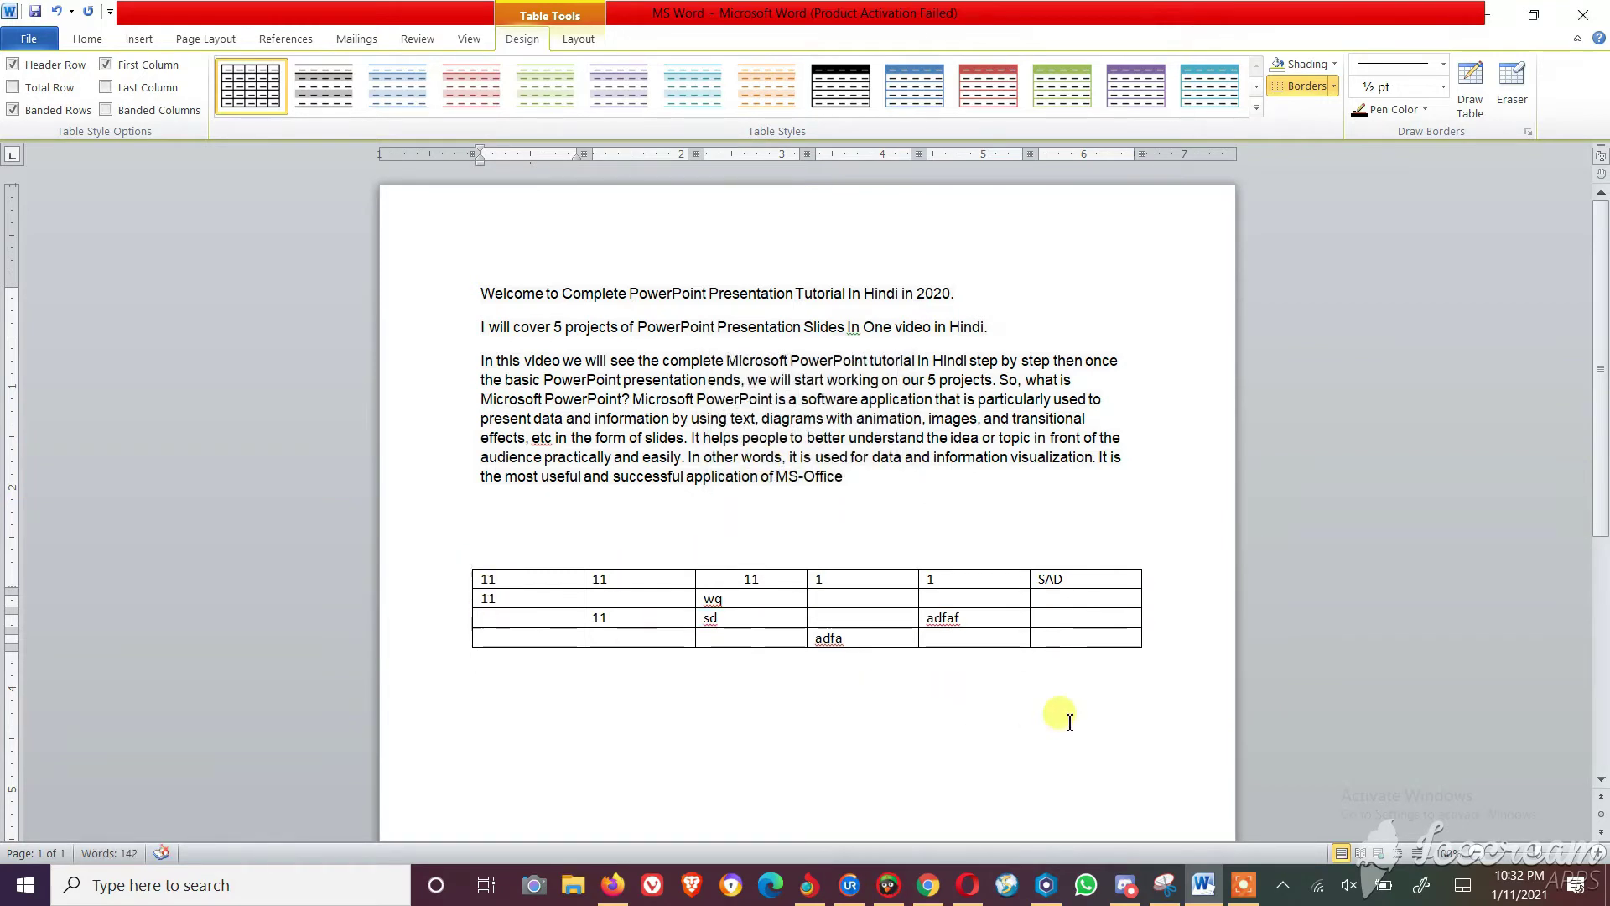
Undo the row deletion, then delete the fourth column and undo that too
{"action": "key", "text": "ctrl+z"}
{"action": "left_click", "coordinate": [1094, 639]}
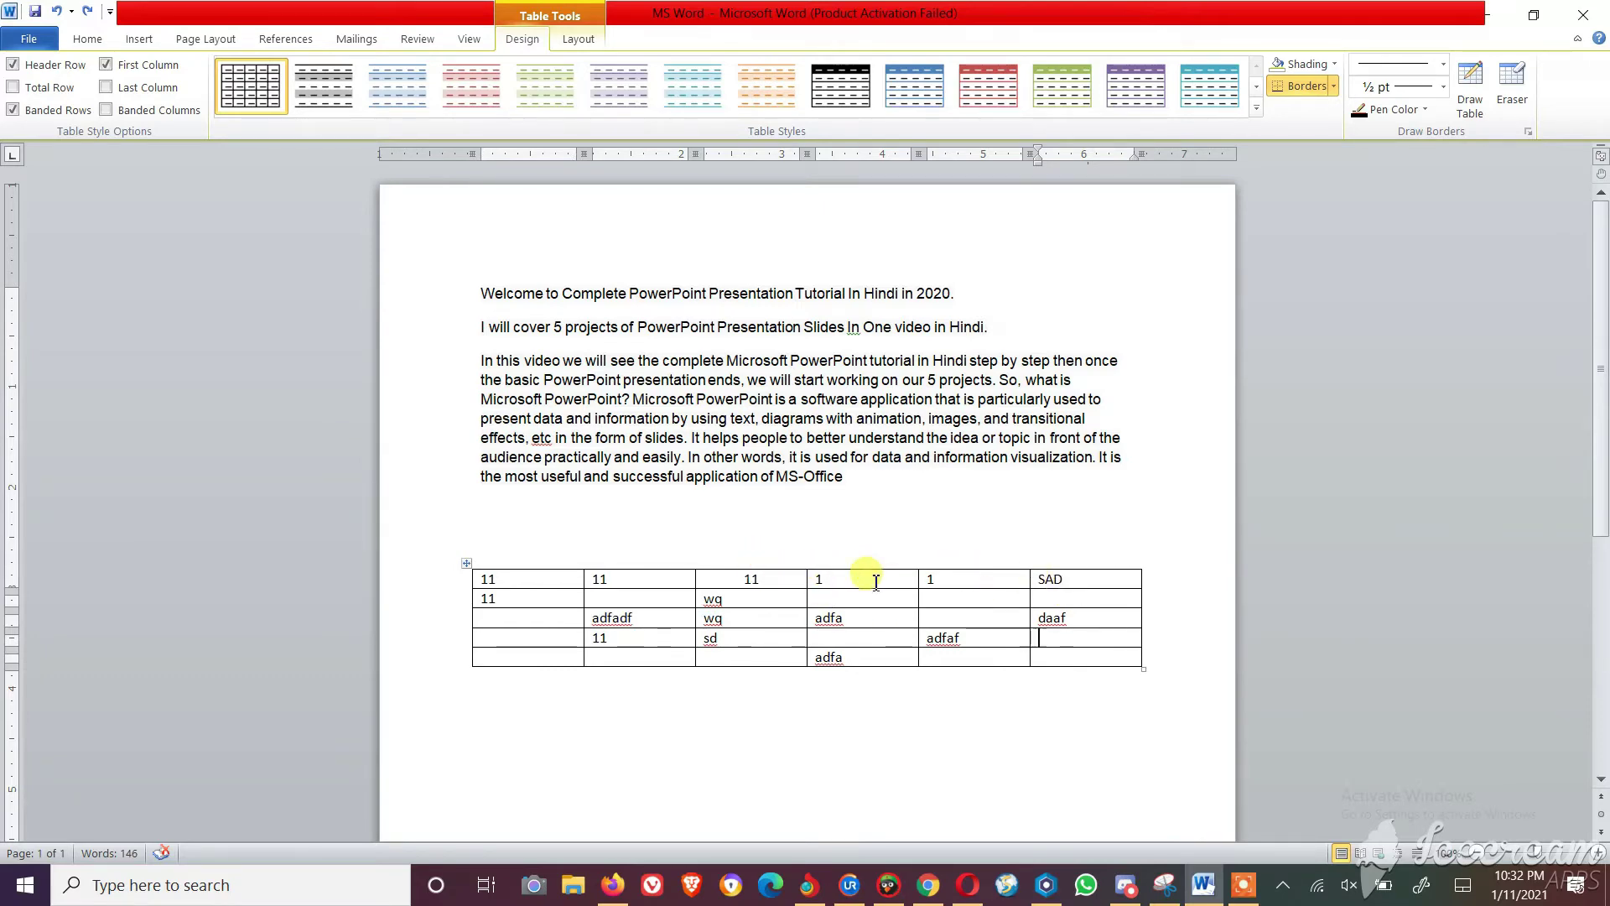
{"action": "left_click_drag", "start_coordinate": [871, 579], "coordinate": [863, 660]}
{"action": "right_click", "coordinate": [864, 659]}
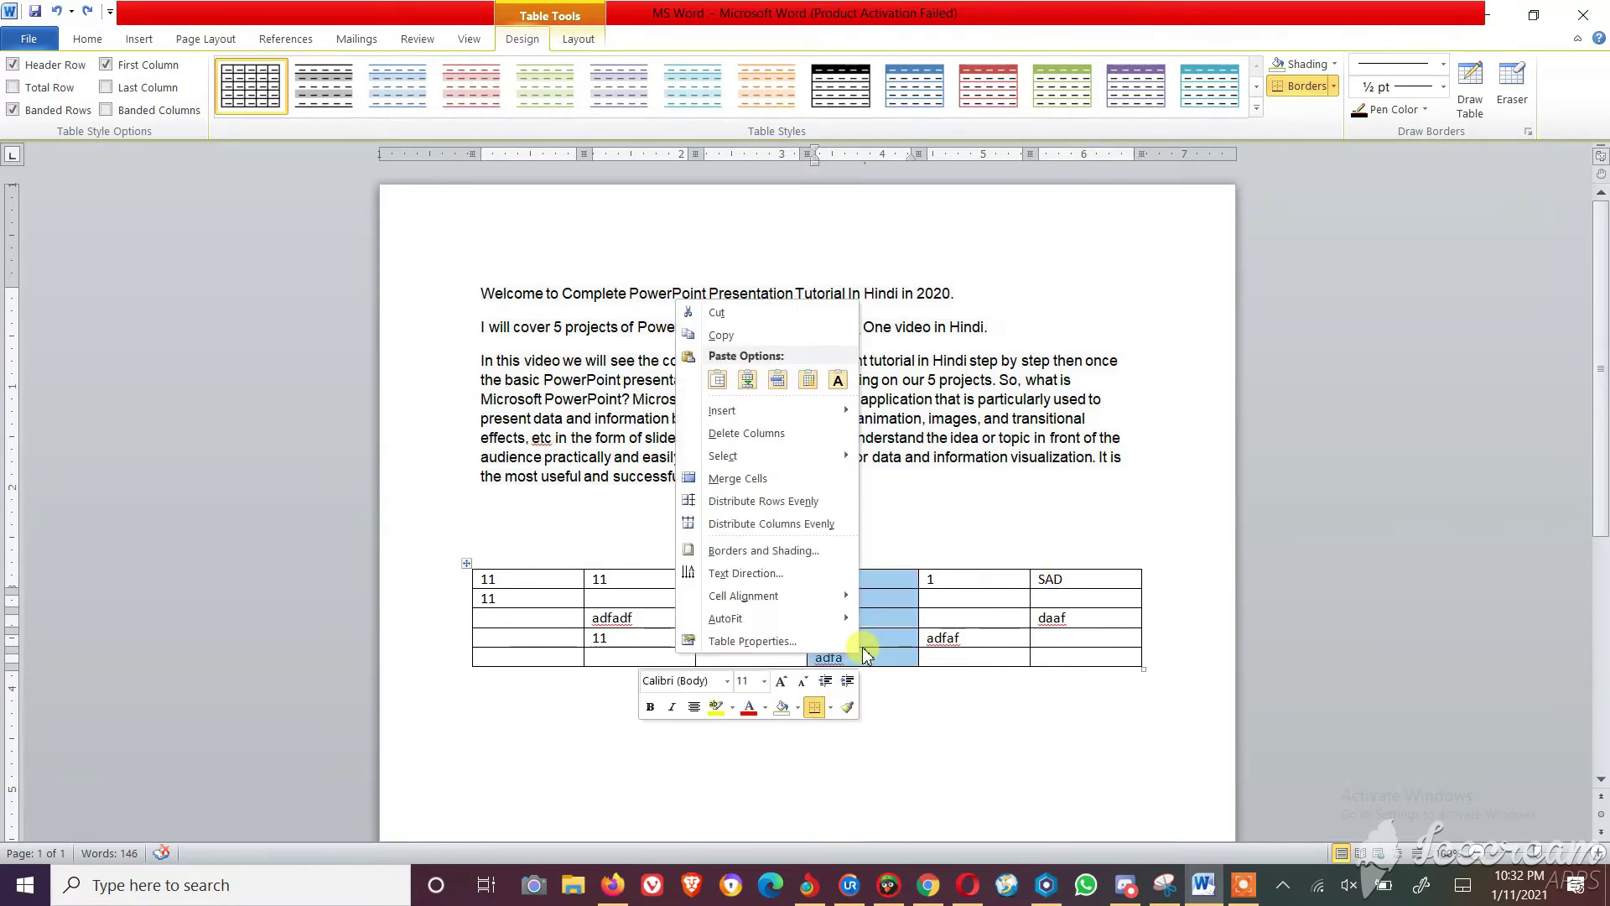
{"action": "left_click", "coordinate": [747, 434]}
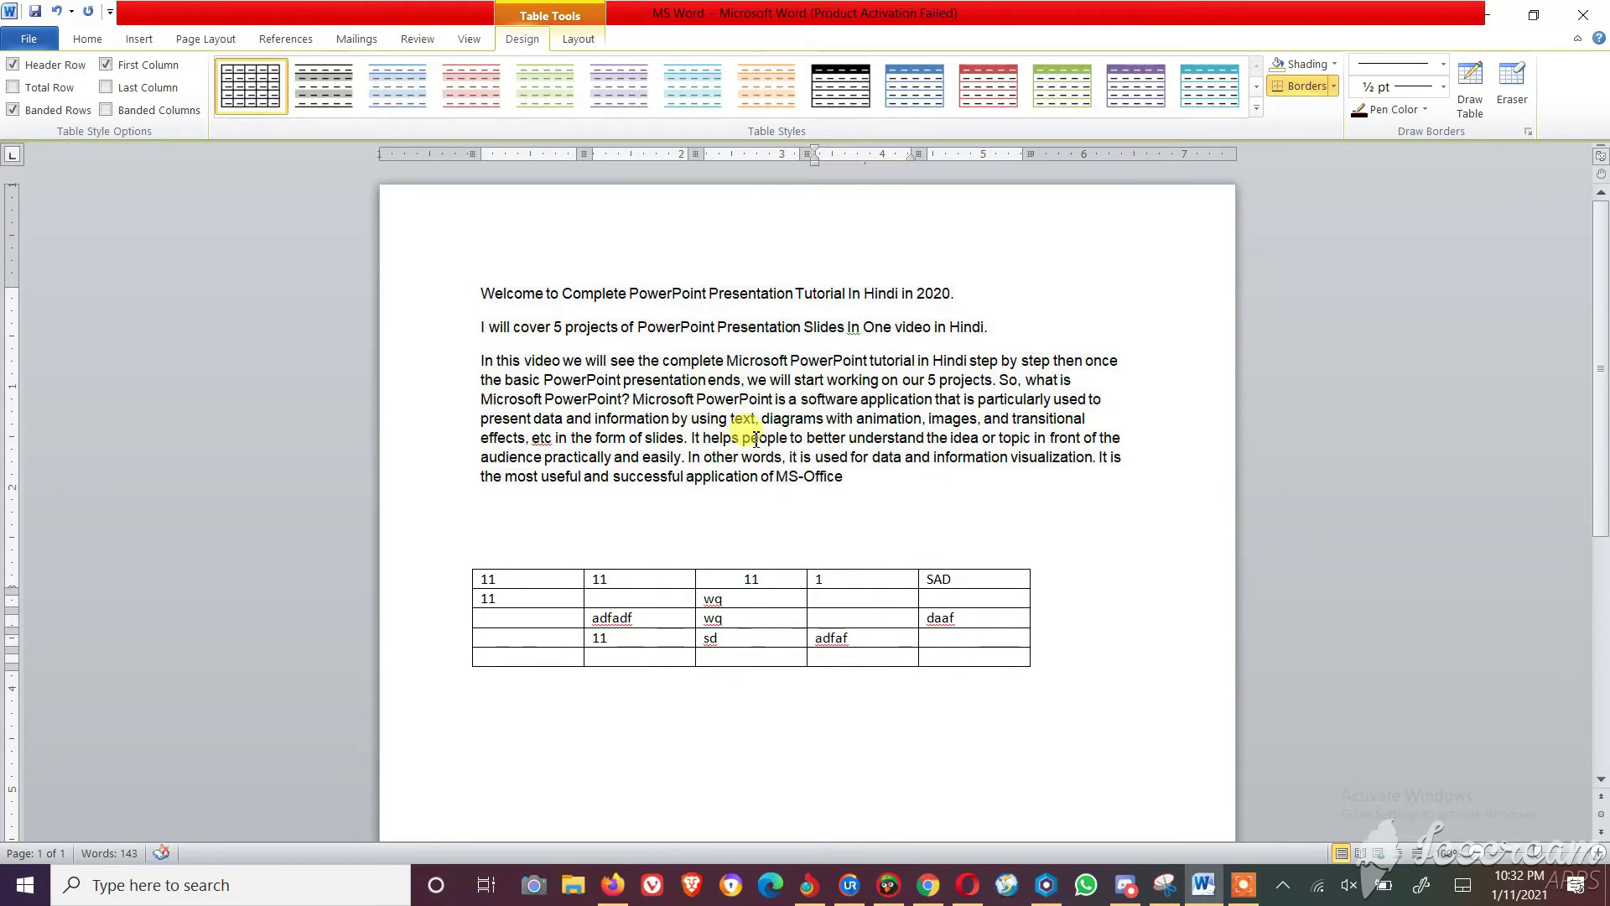
{"action": "key", "text": "ctrl+z"}
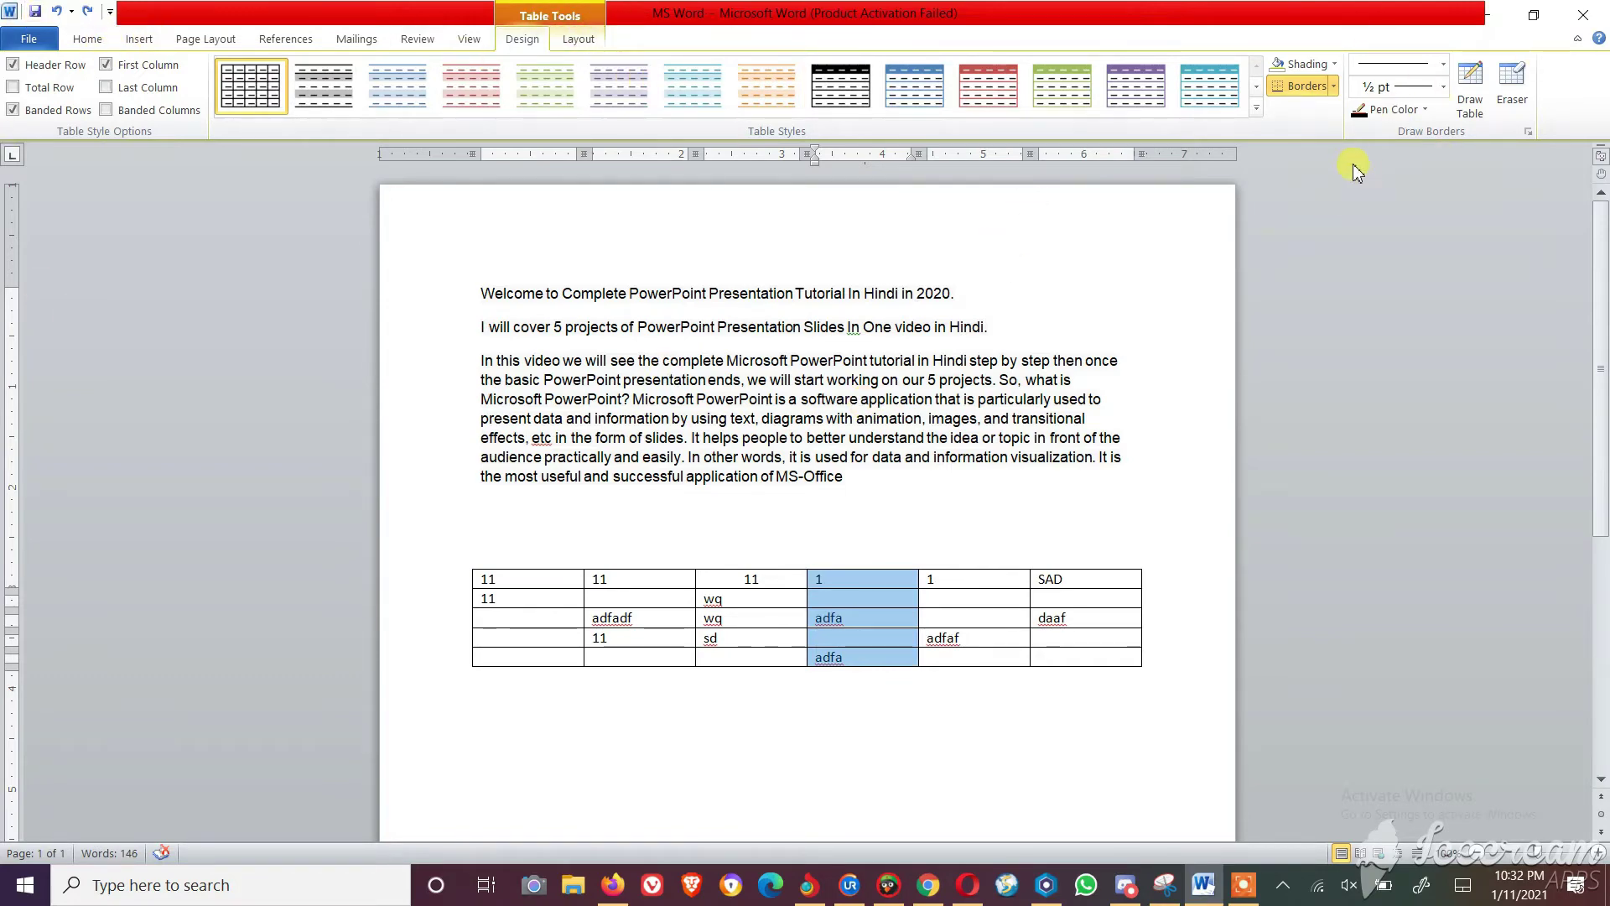
Try erasing the border between row 2's fourth and fifth cells, then undo it
{"action": "left_click", "coordinate": [926, 637]}
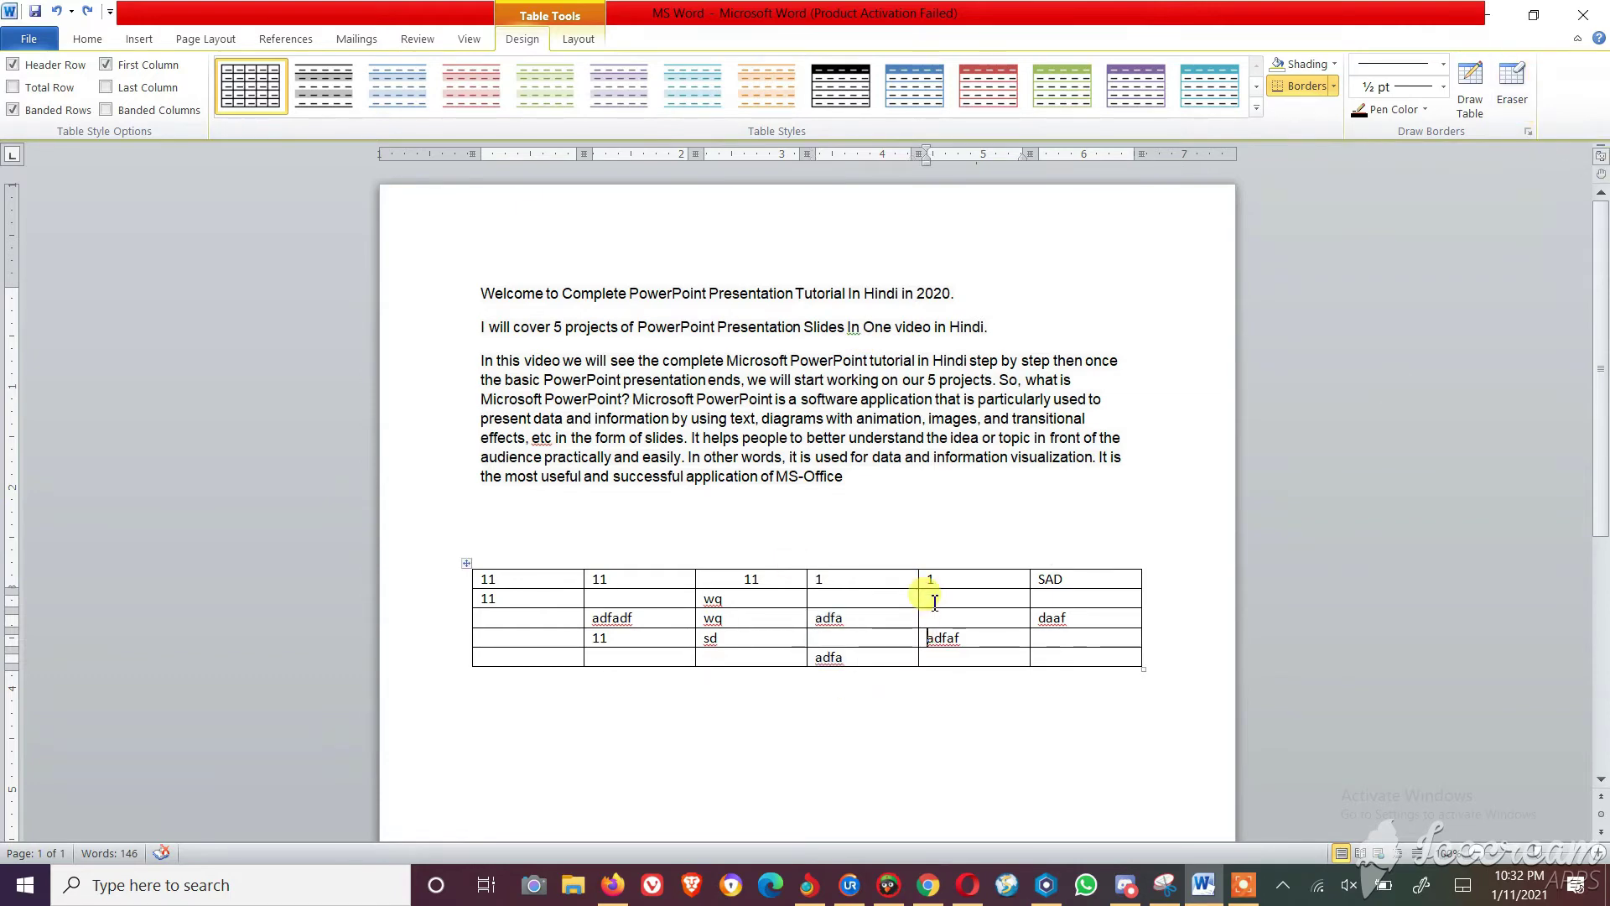
{"action": "left_click", "coordinate": [817, 599]}
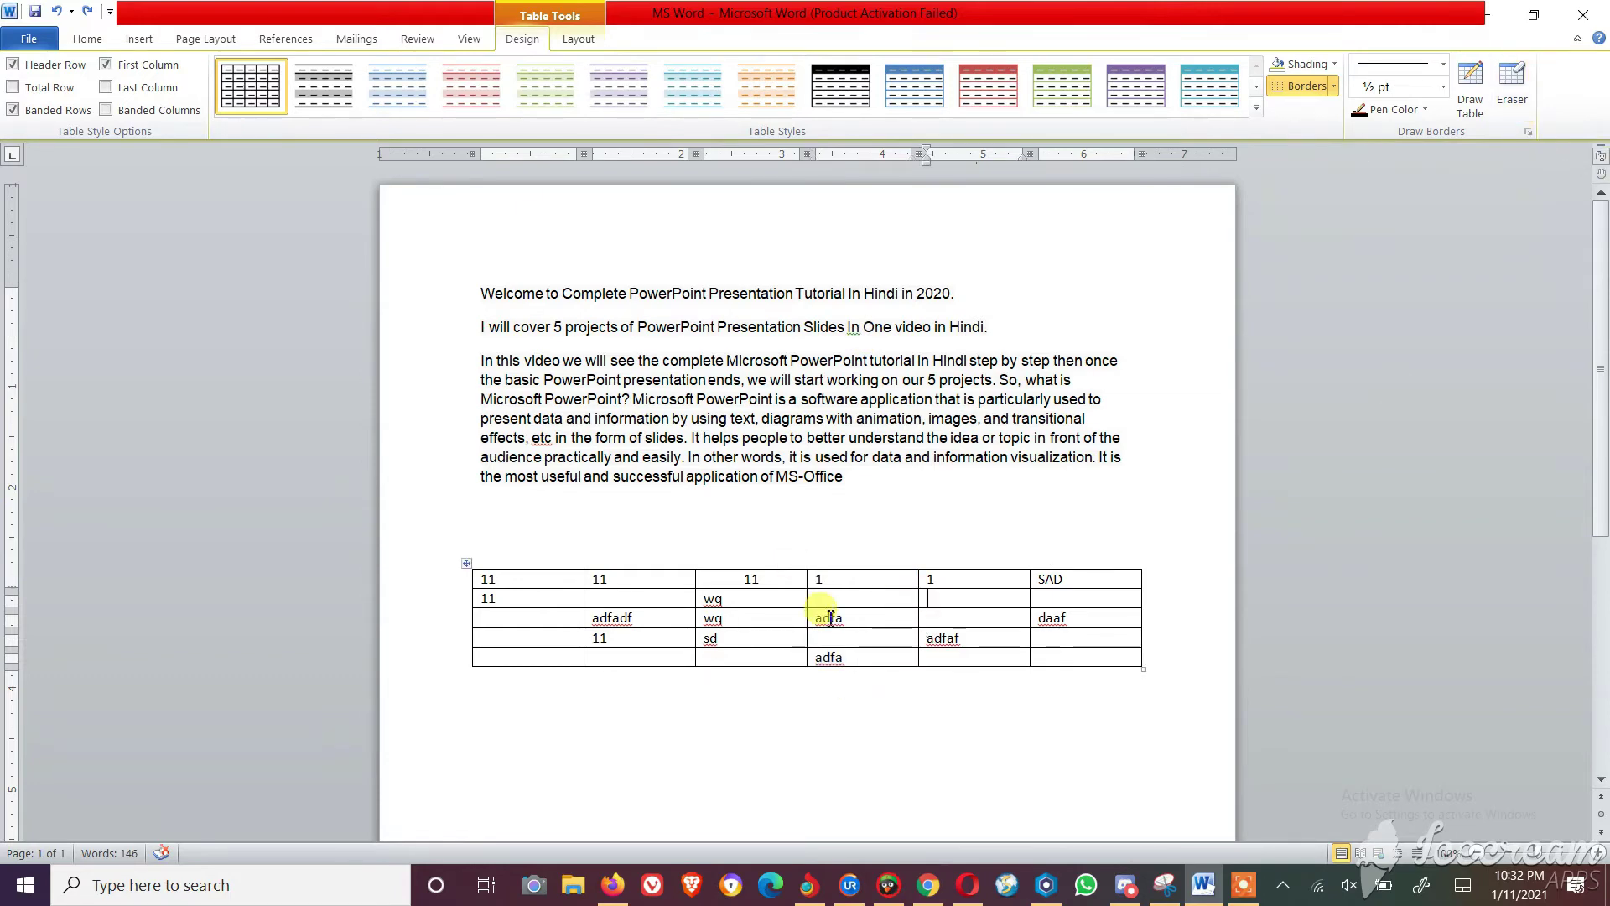
{"action": "left_click", "coordinate": [991, 603], "text": "shift"}
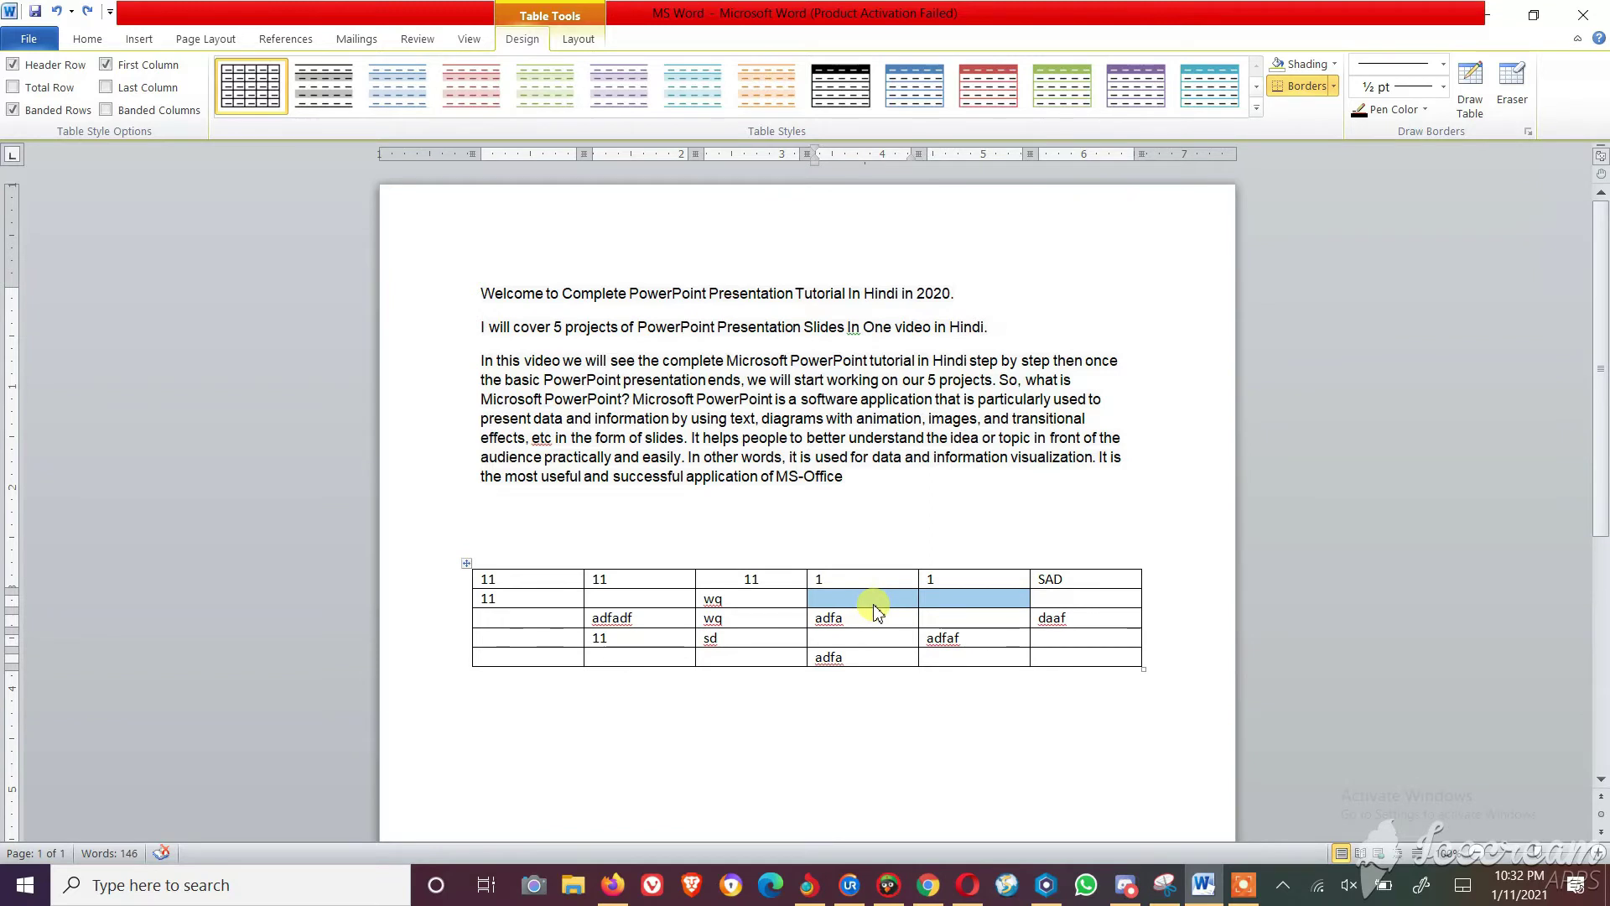
{"action": "left_click", "coordinate": [1512, 88]}
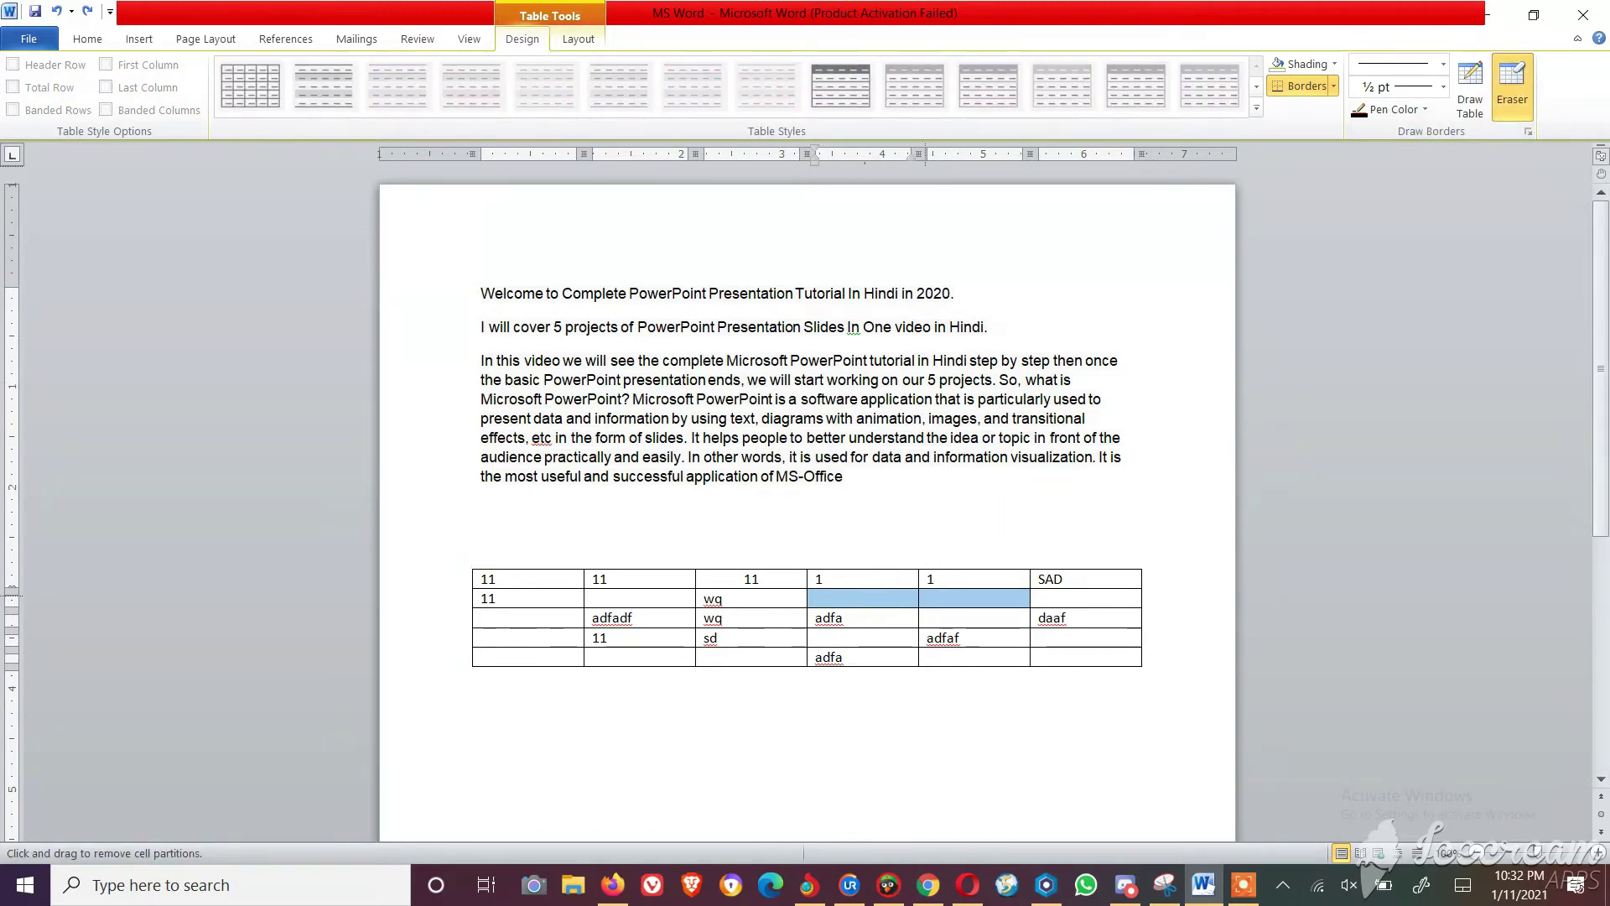
{"action": "left_click", "coordinate": [927, 598]}
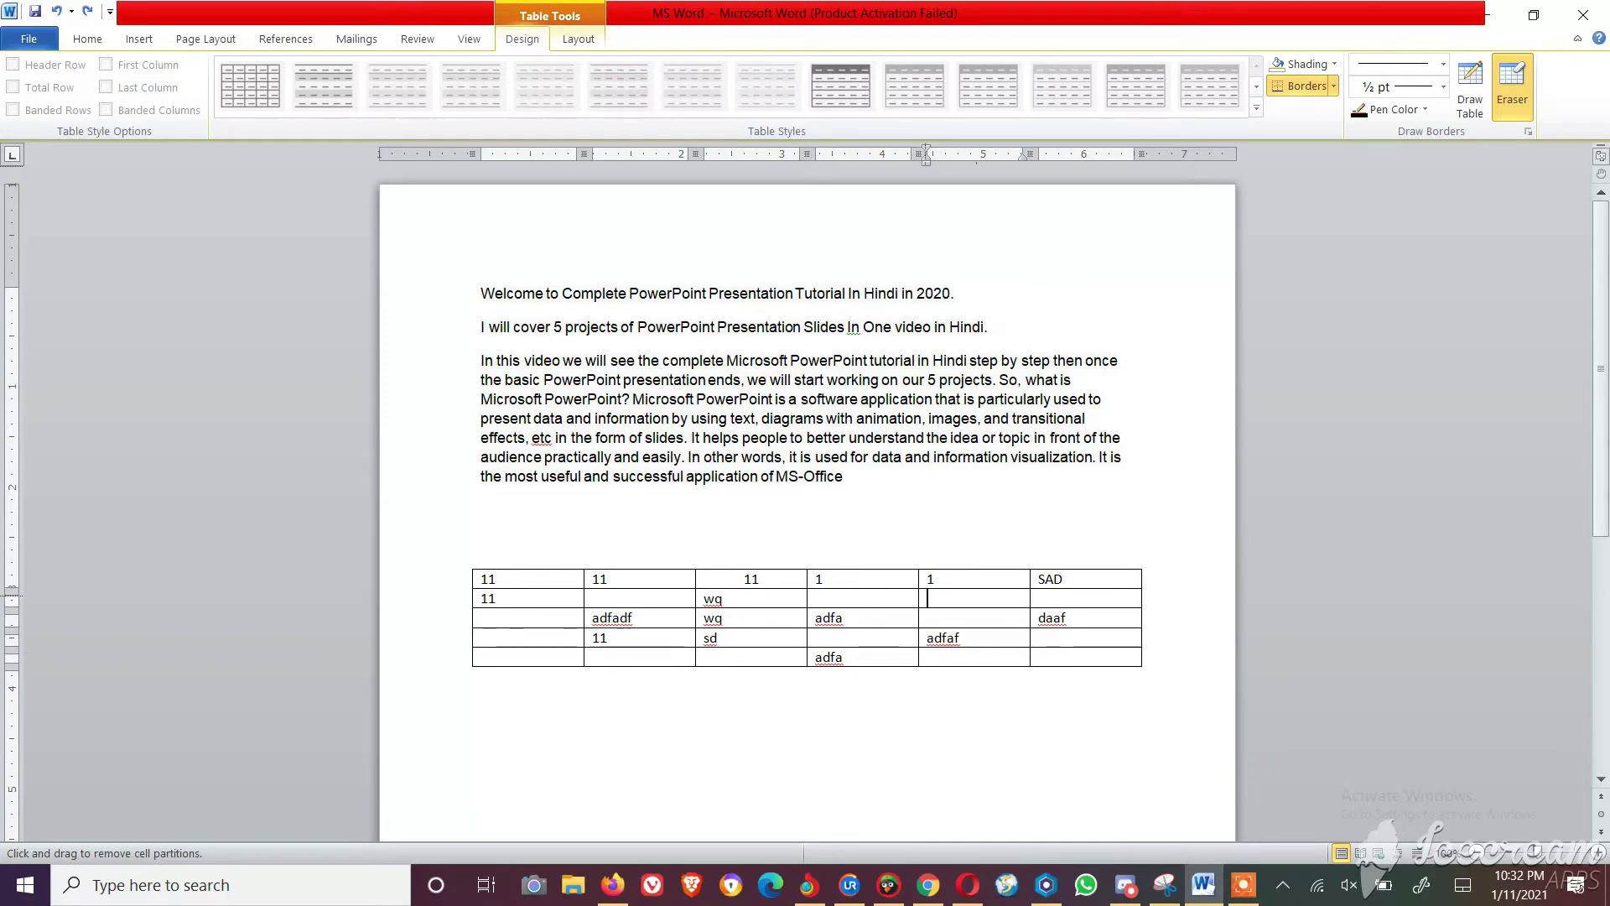
{"action": "left_click", "coordinate": [919, 598]}
{"action": "left_click", "coordinate": [1512, 84]}
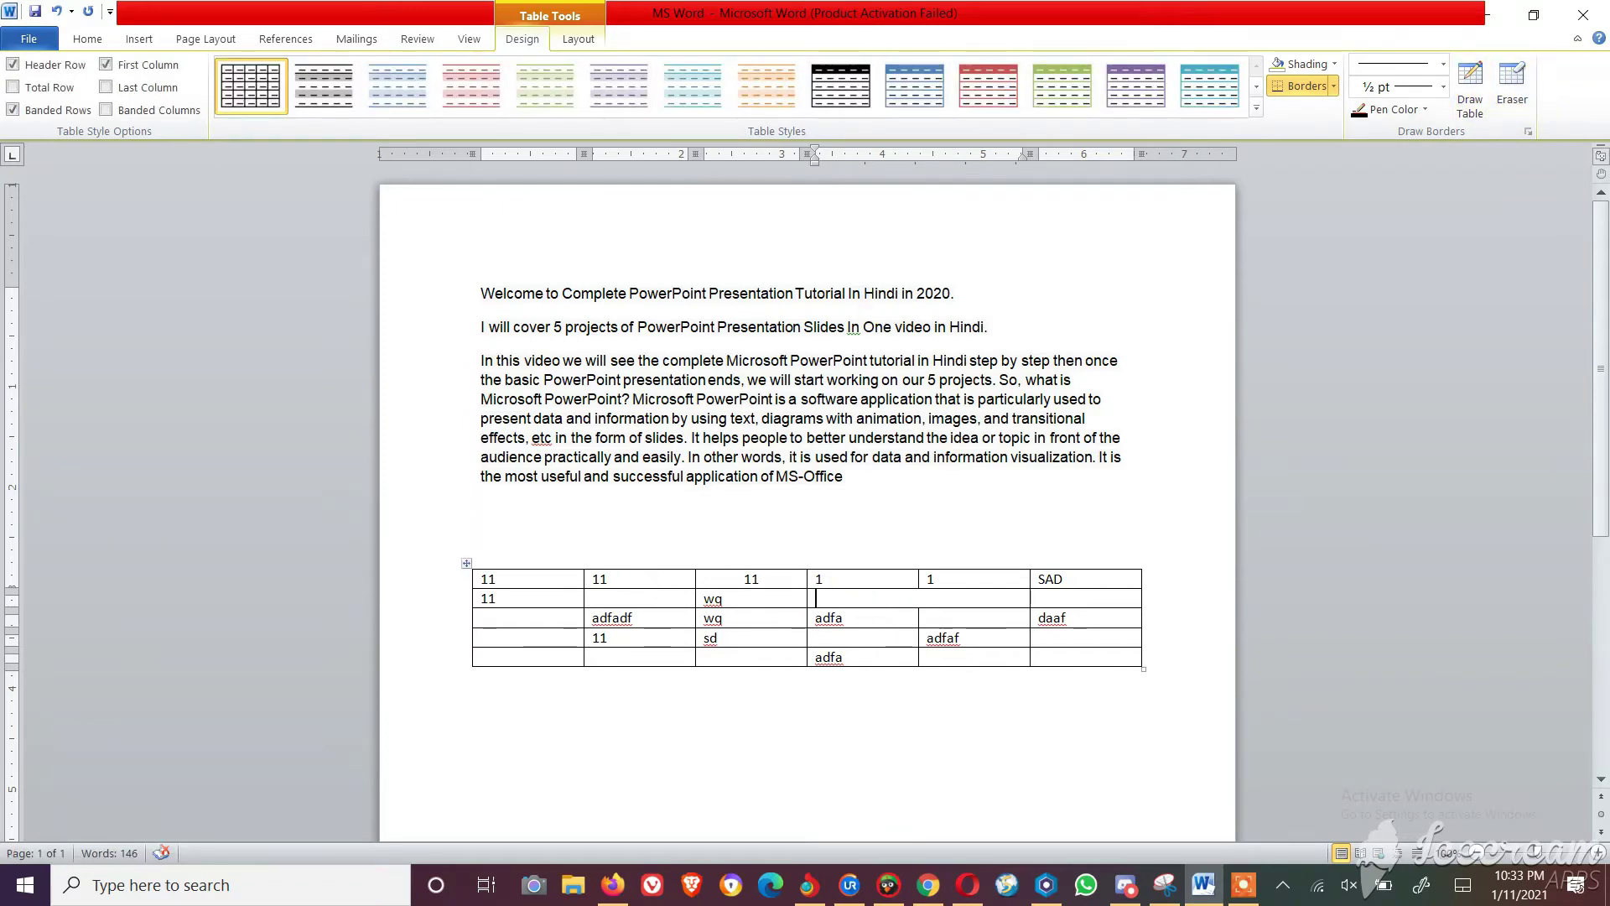
{"action": "key", "text": "ctrl+z"}
Merge row 2's fourth and fifth cells with Merge Cells, then select the whole table
{"action": "left_click_drag", "start_coordinate": [973, 599], "coordinate": [839, 599]}
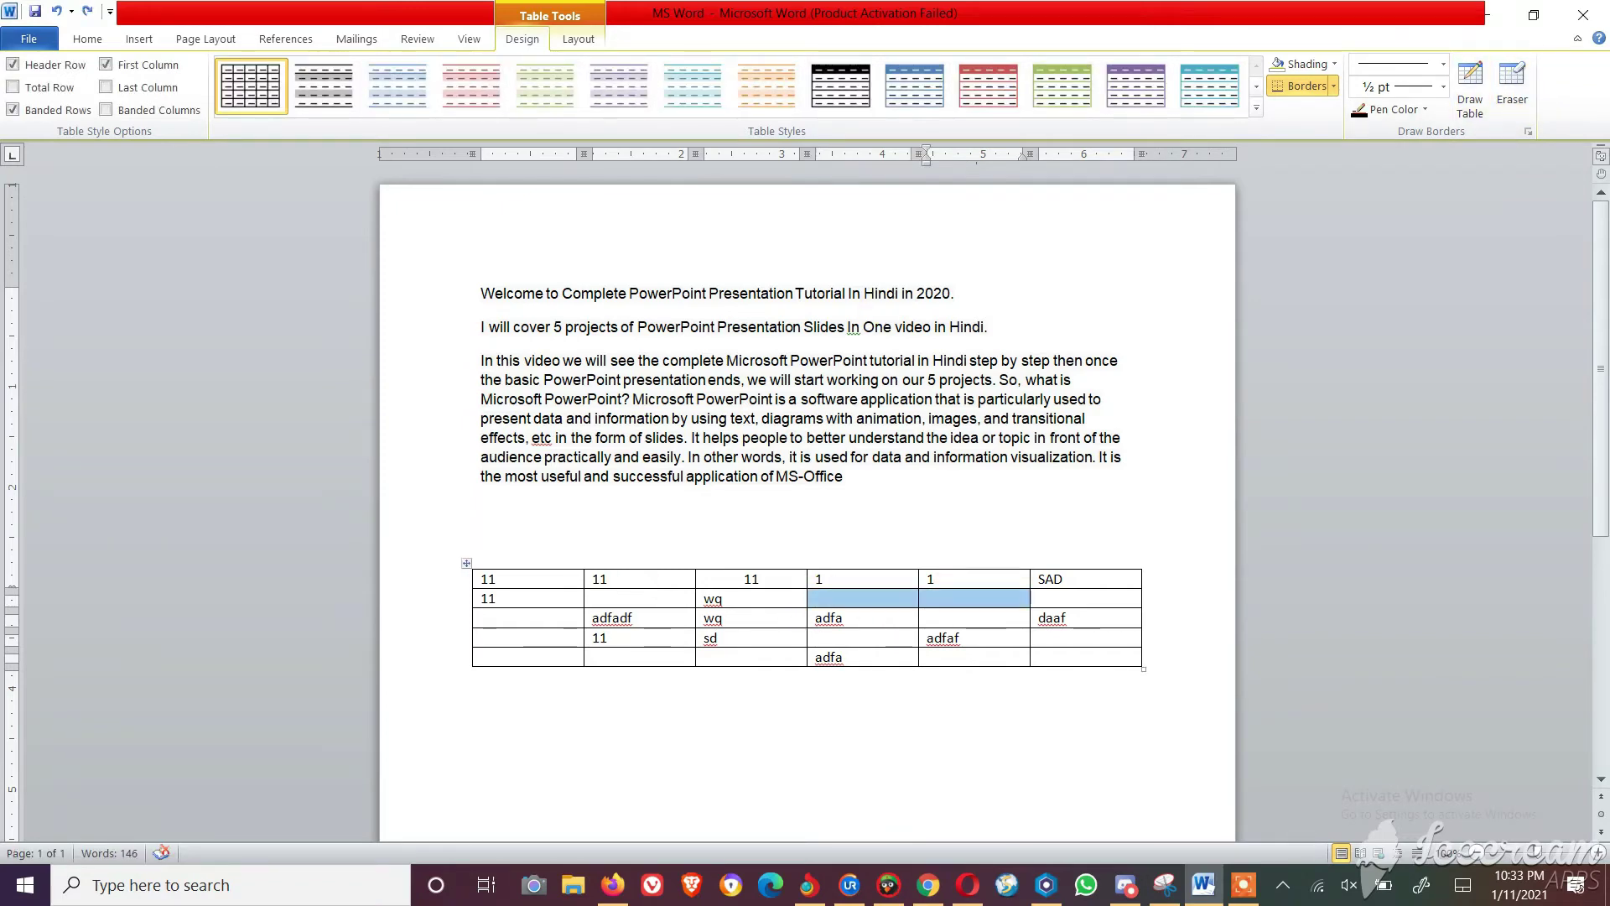
{"action": "left_click", "coordinate": [88, 42]}
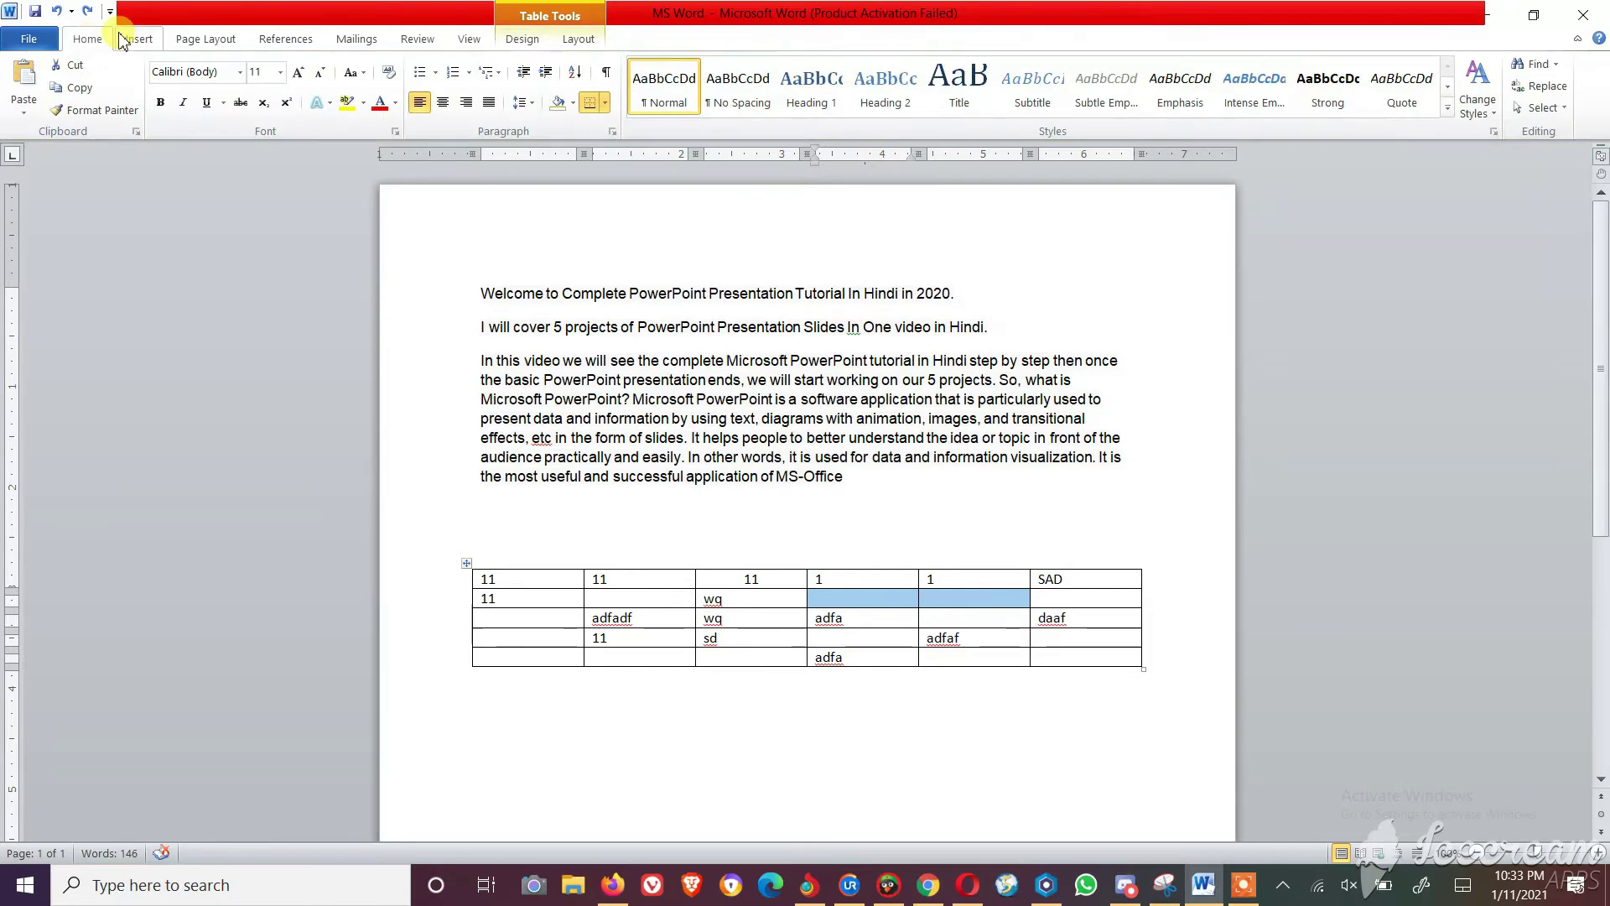
{"action": "left_click", "coordinate": [564, 16]}
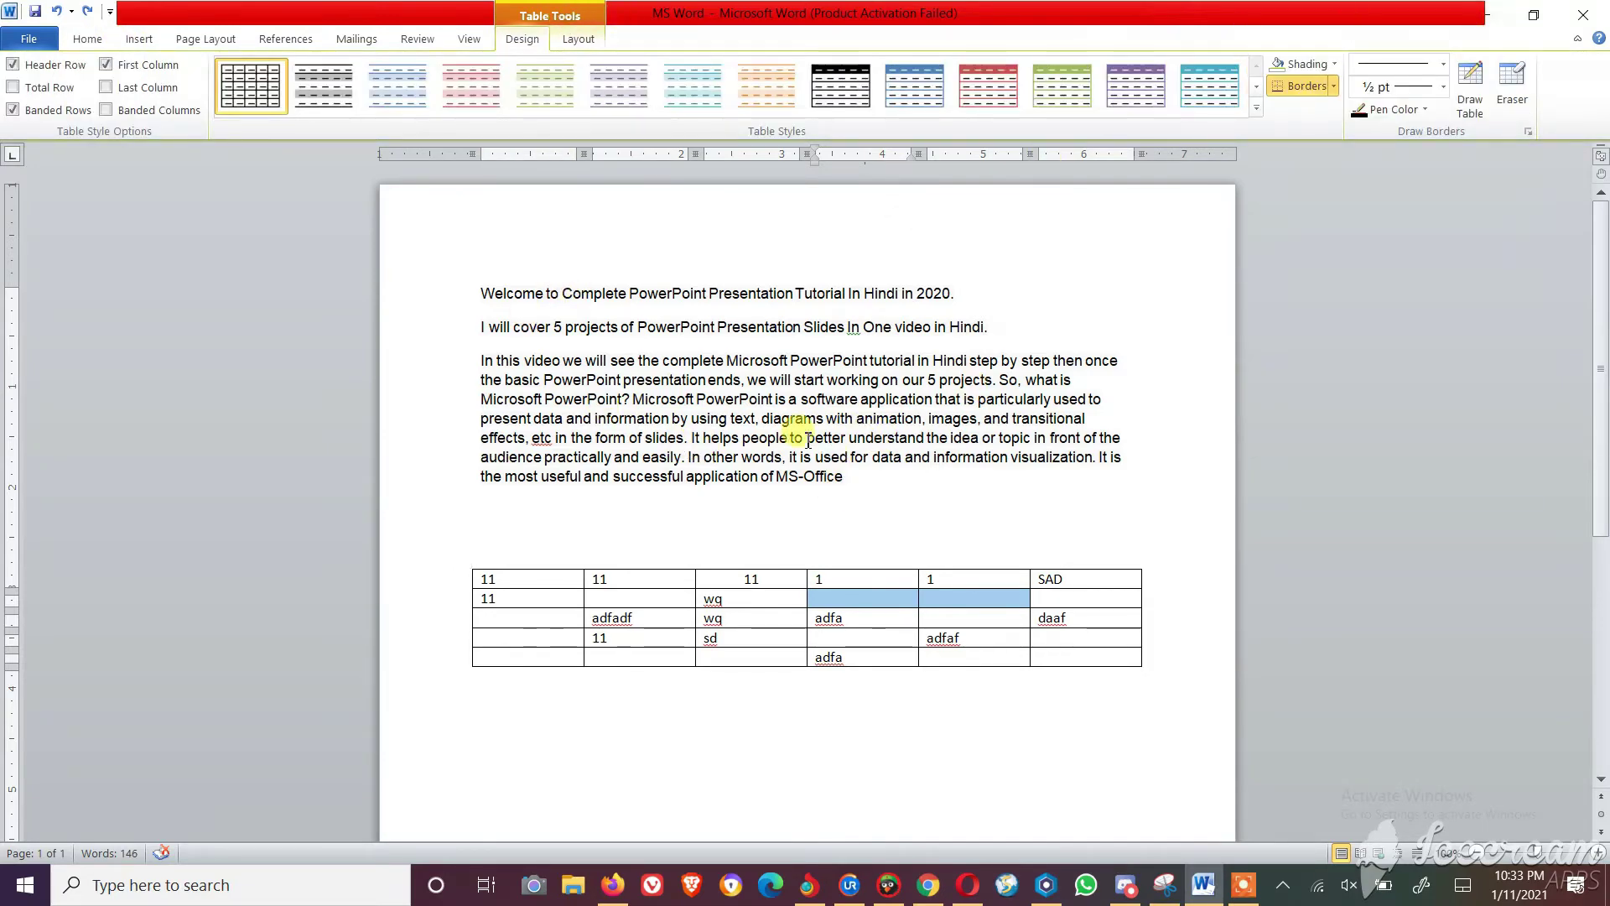
{"action": "right_click", "coordinate": [891, 598]}
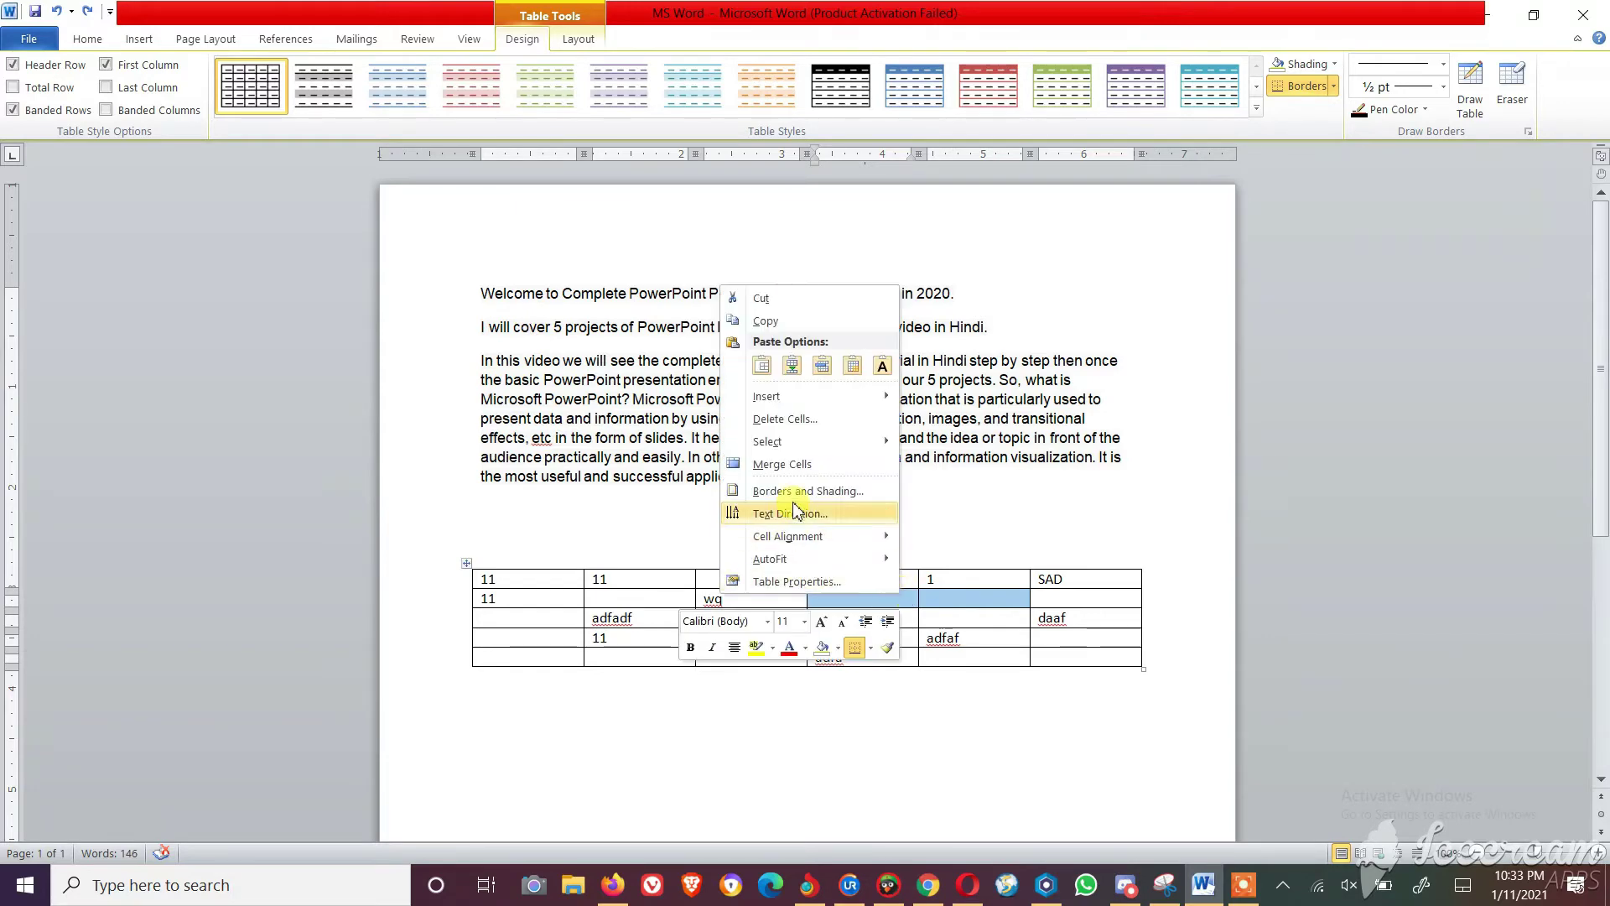
{"action": "left_click", "coordinate": [784, 465]}
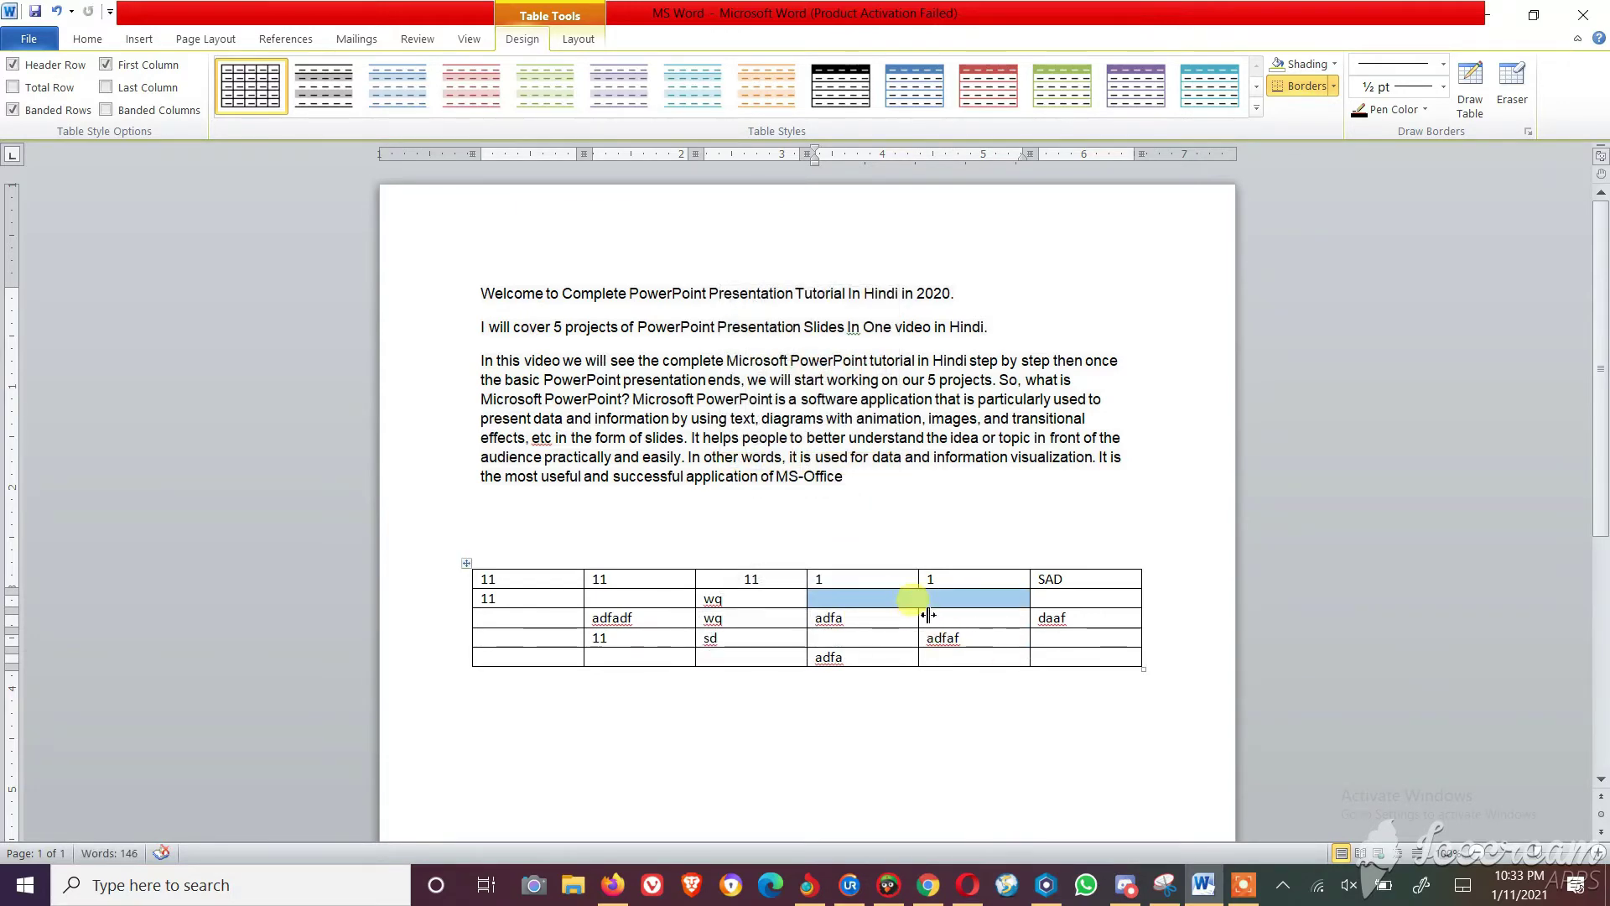
{"action": "left_click", "coordinate": [907, 598]}
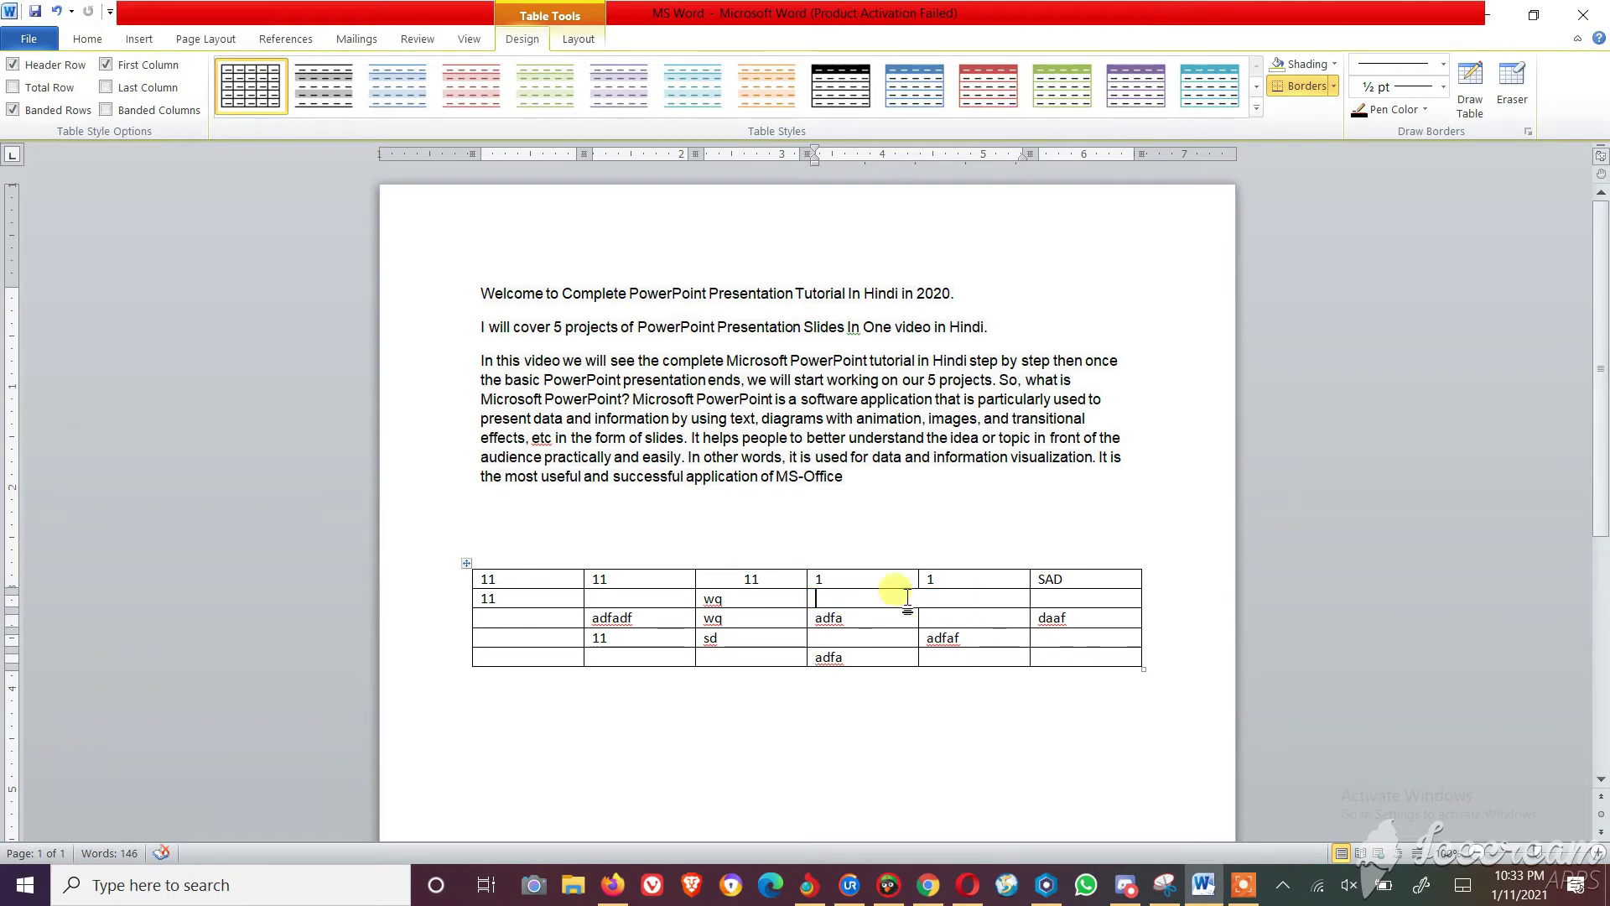
{"action": "left_click", "coordinate": [466, 562]}
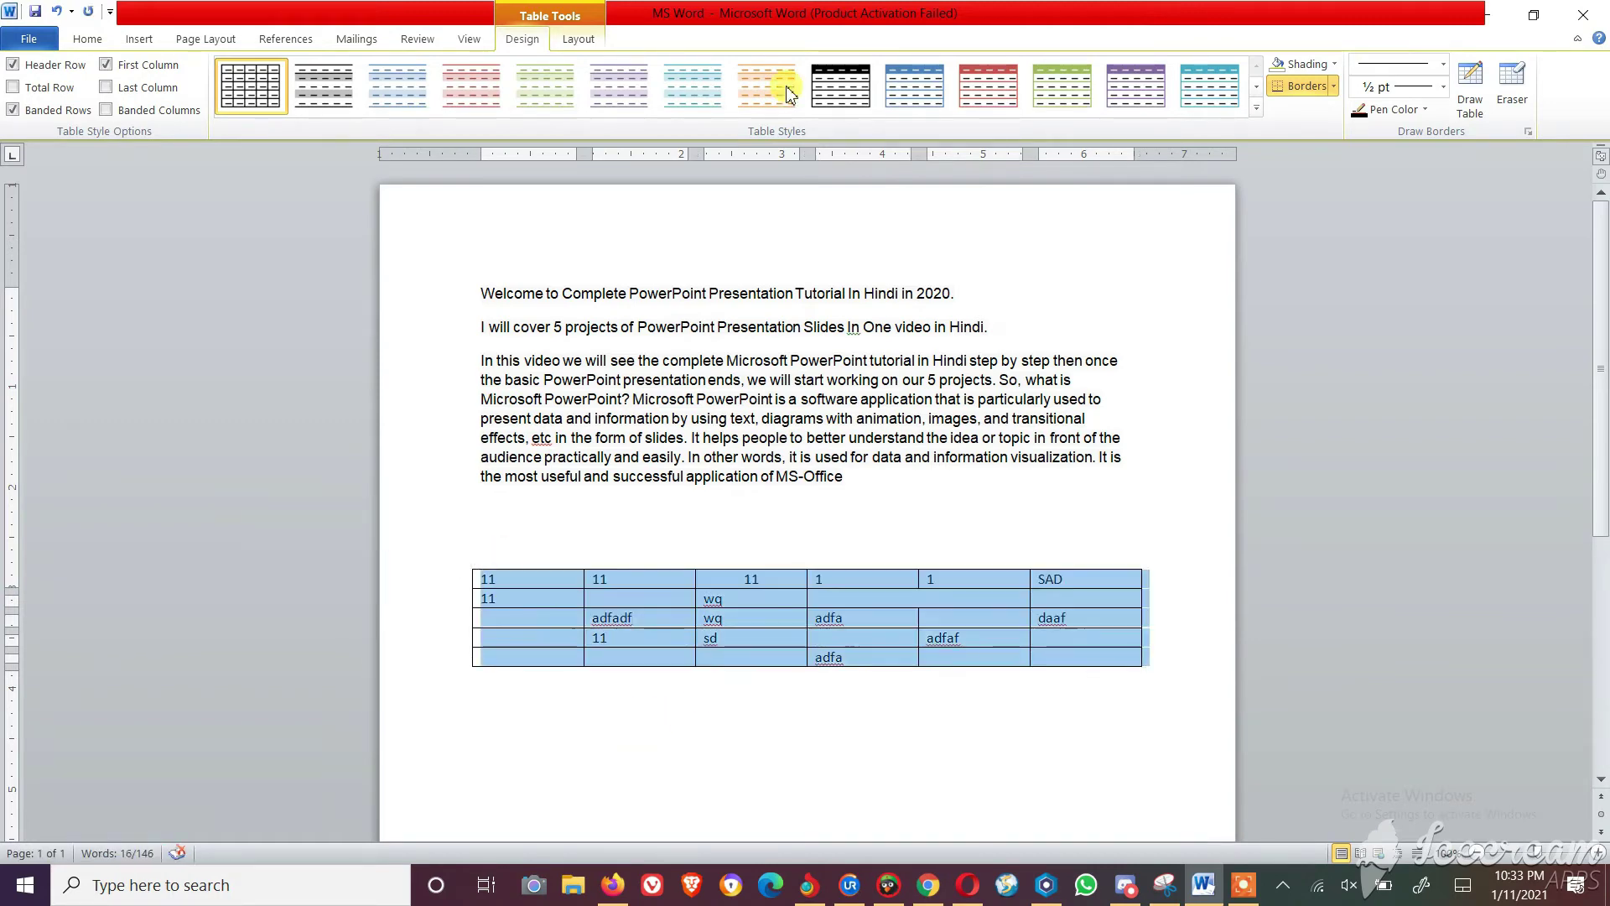
{"action": "mouse_move", "coordinate": [805, 617]}
{"action": "left_click", "coordinate": [752, 515]}
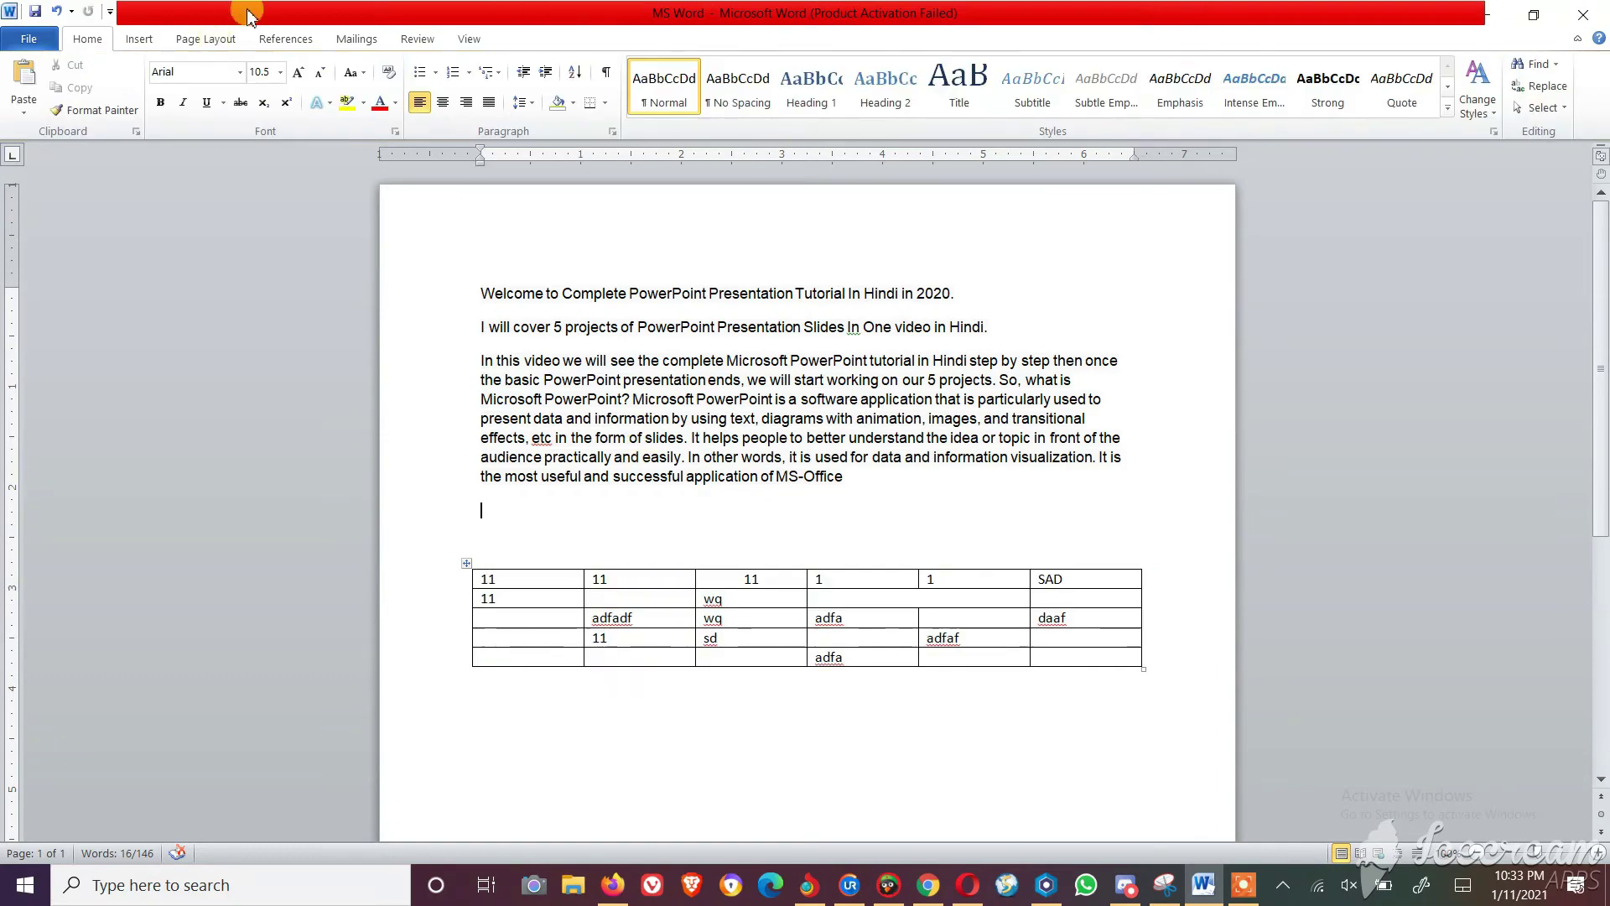
{"action": "left_click_drag", "start_coordinate": [663, 579], "coordinate": [662, 598]}
{"action": "left_click", "coordinate": [477, 553]}
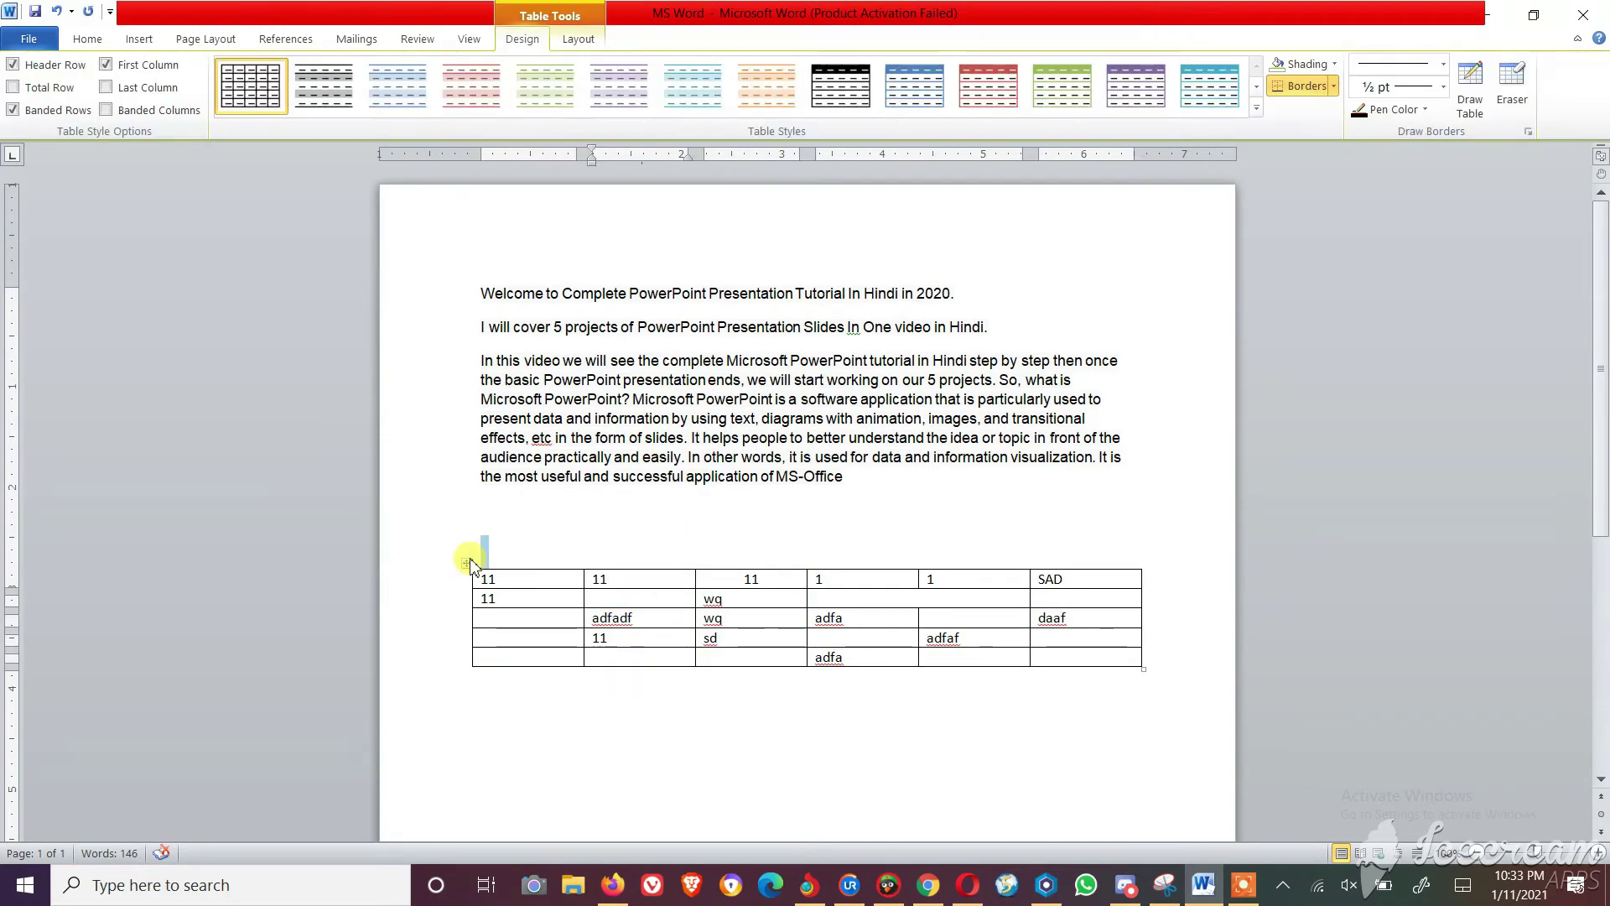
{"action": "left_click", "coordinate": [467, 562]}
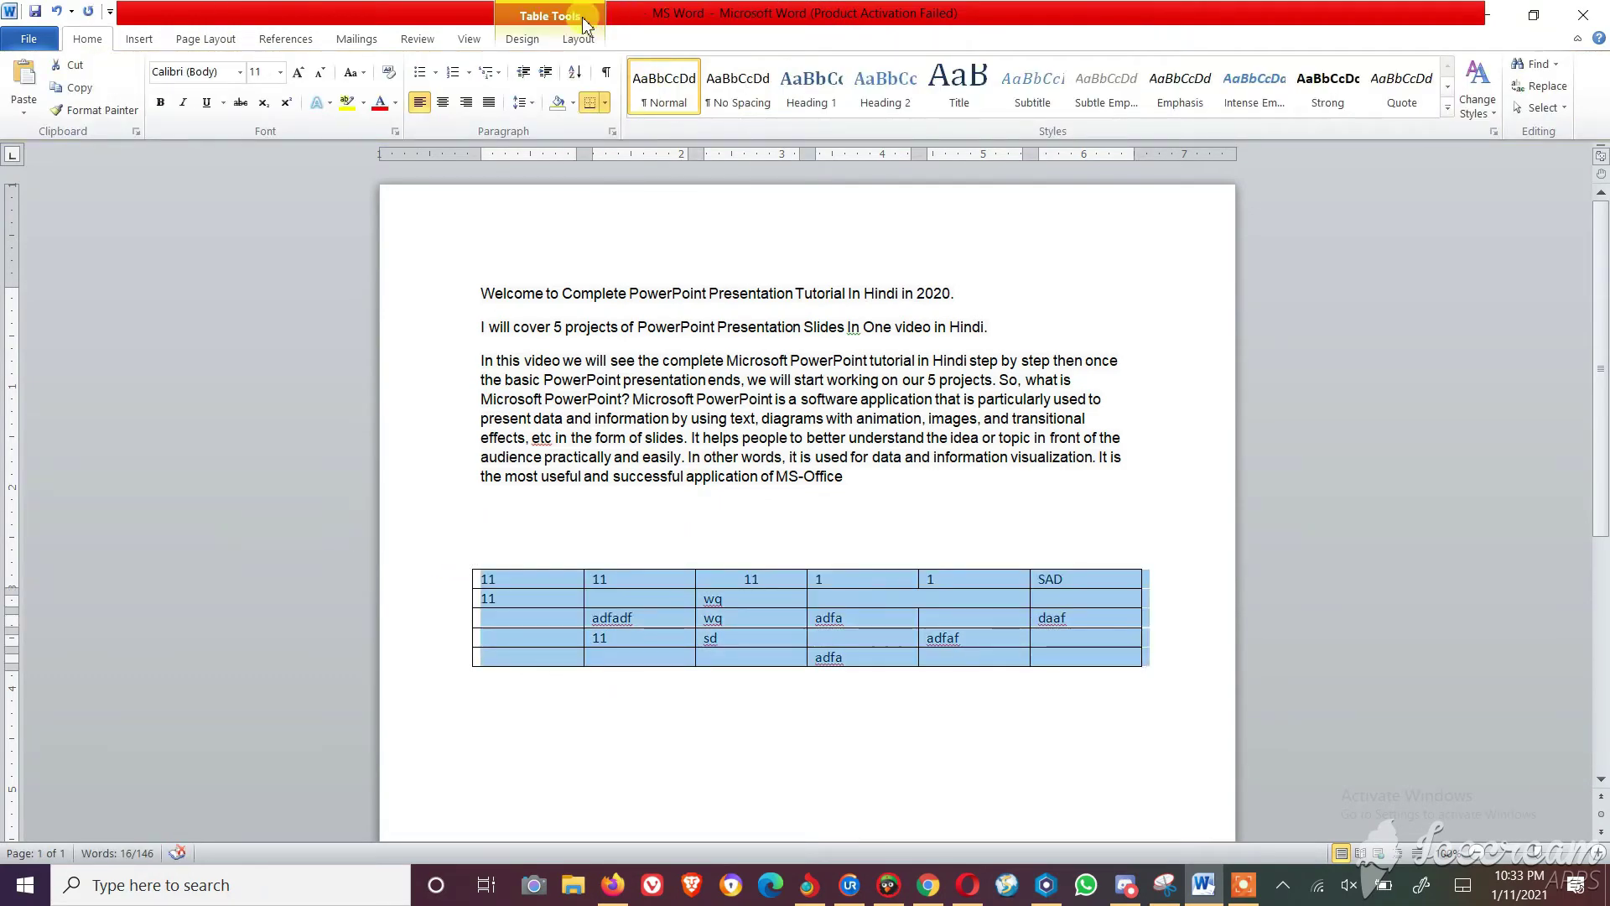
{"action": "left_click", "coordinate": [556, 23]}
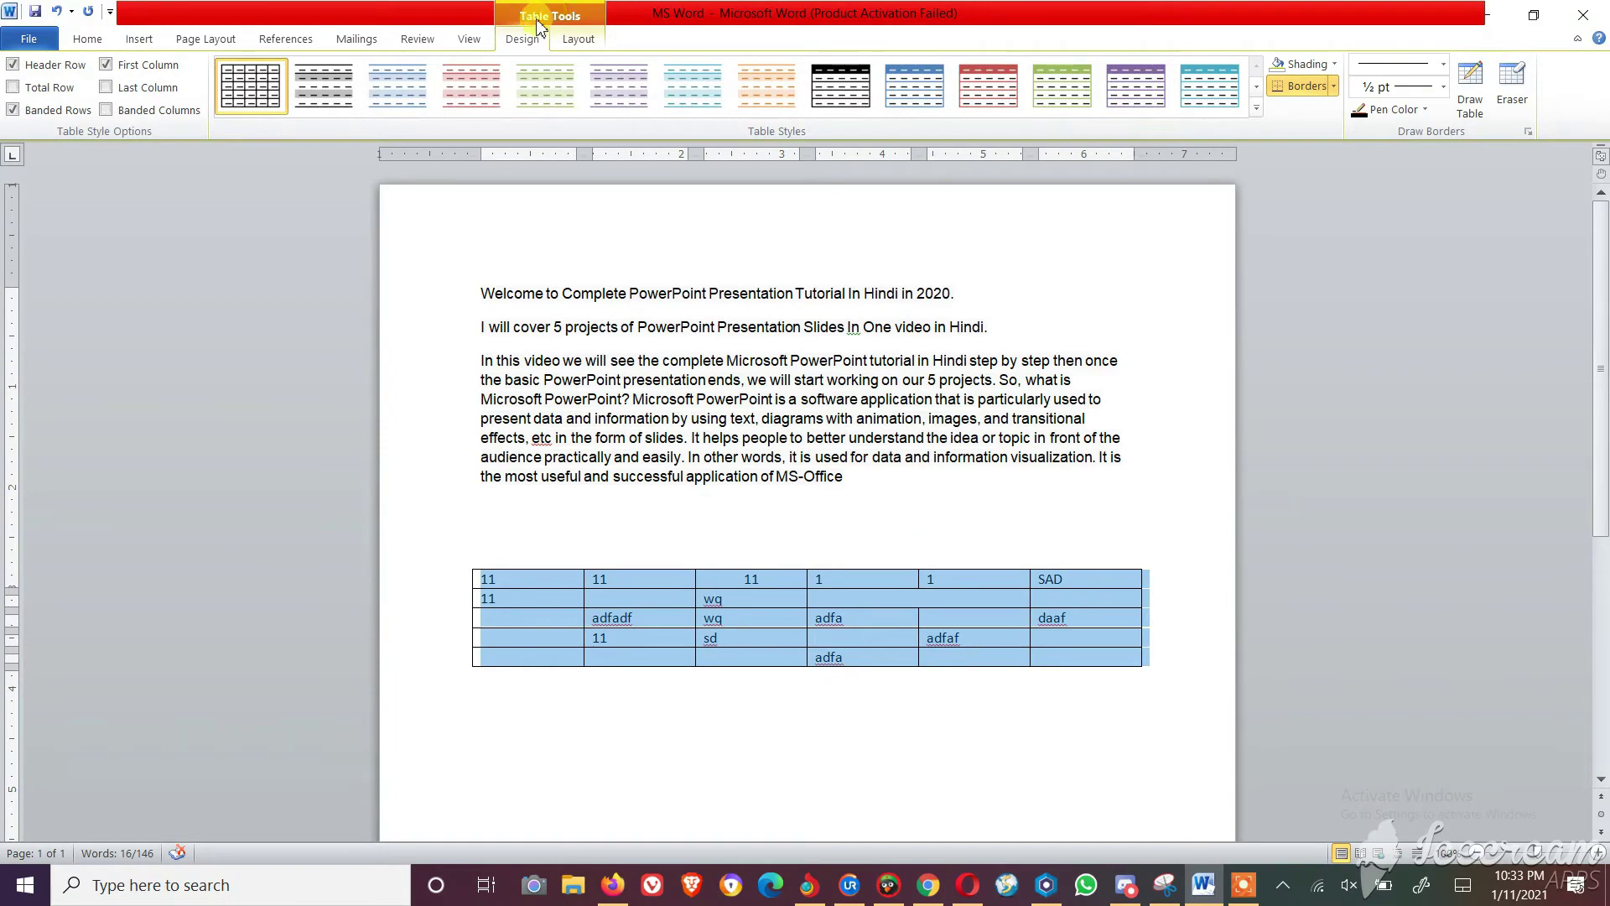
{"action": "left_click", "coordinate": [342, 84]}
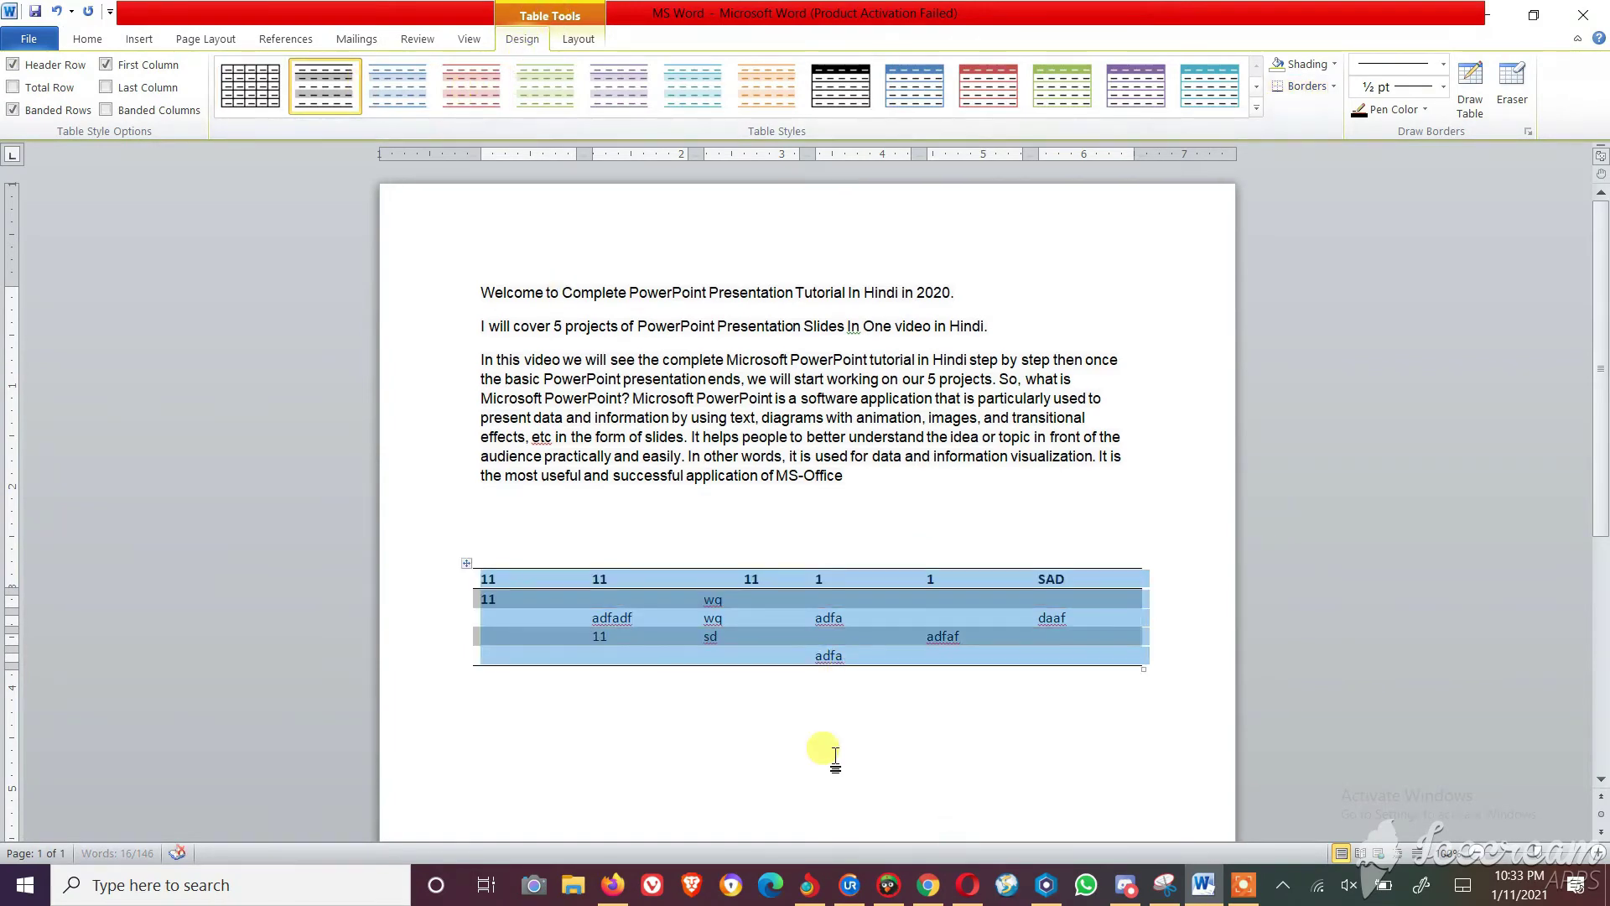
{"action": "left_click", "coordinate": [782, 725]}
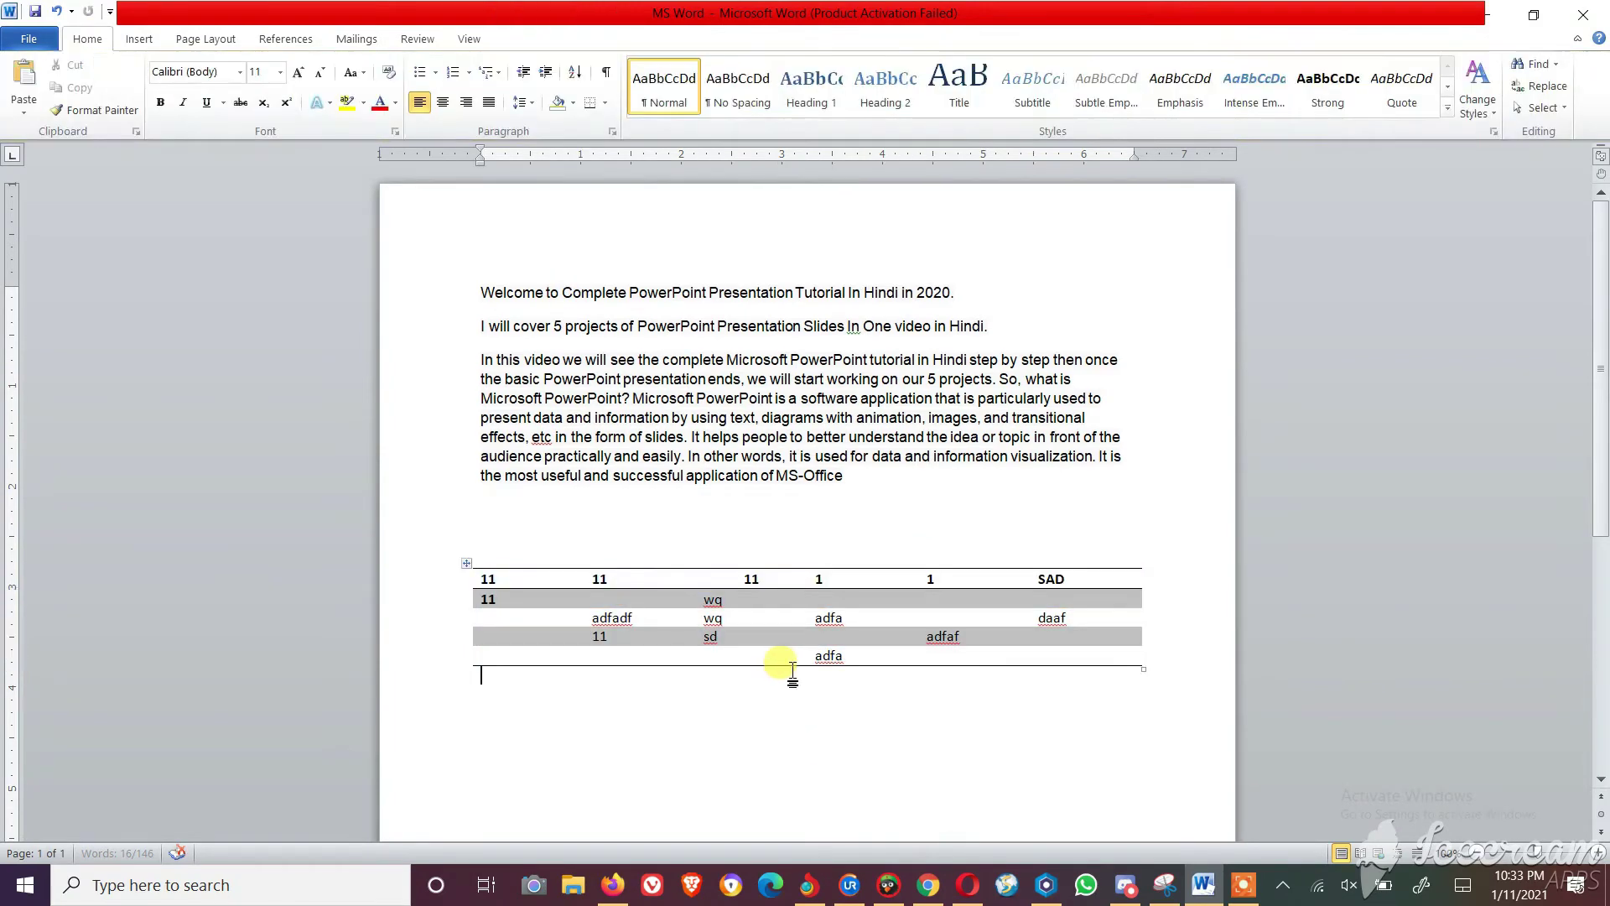
{"action": "left_click", "coordinate": [470, 564]}
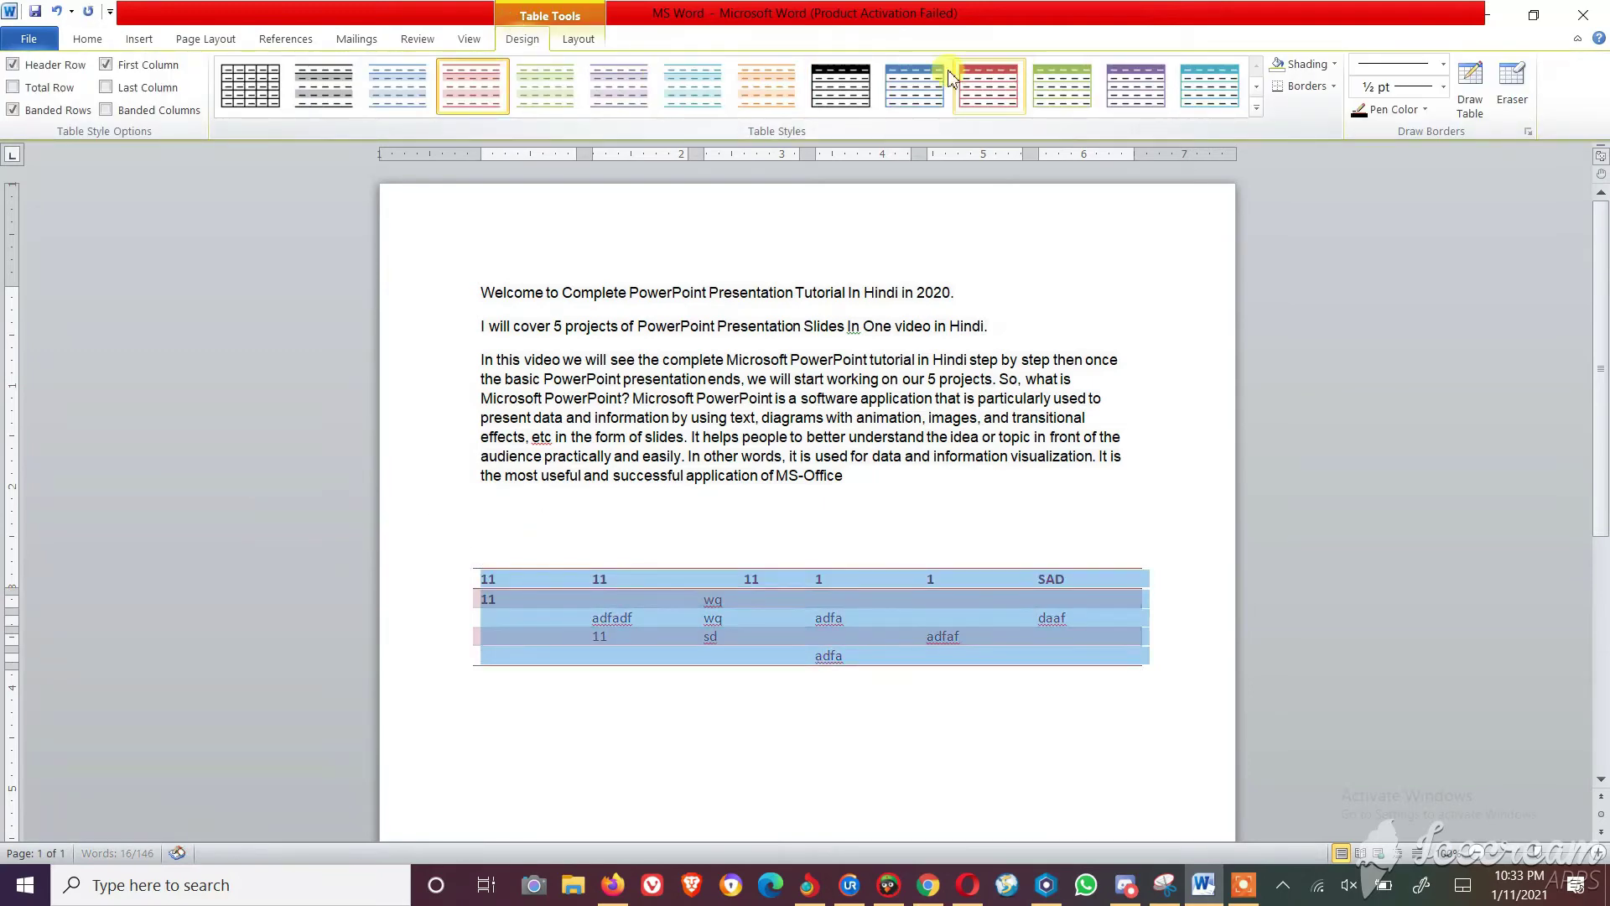
{"action": "left_click", "coordinate": [841, 84]}
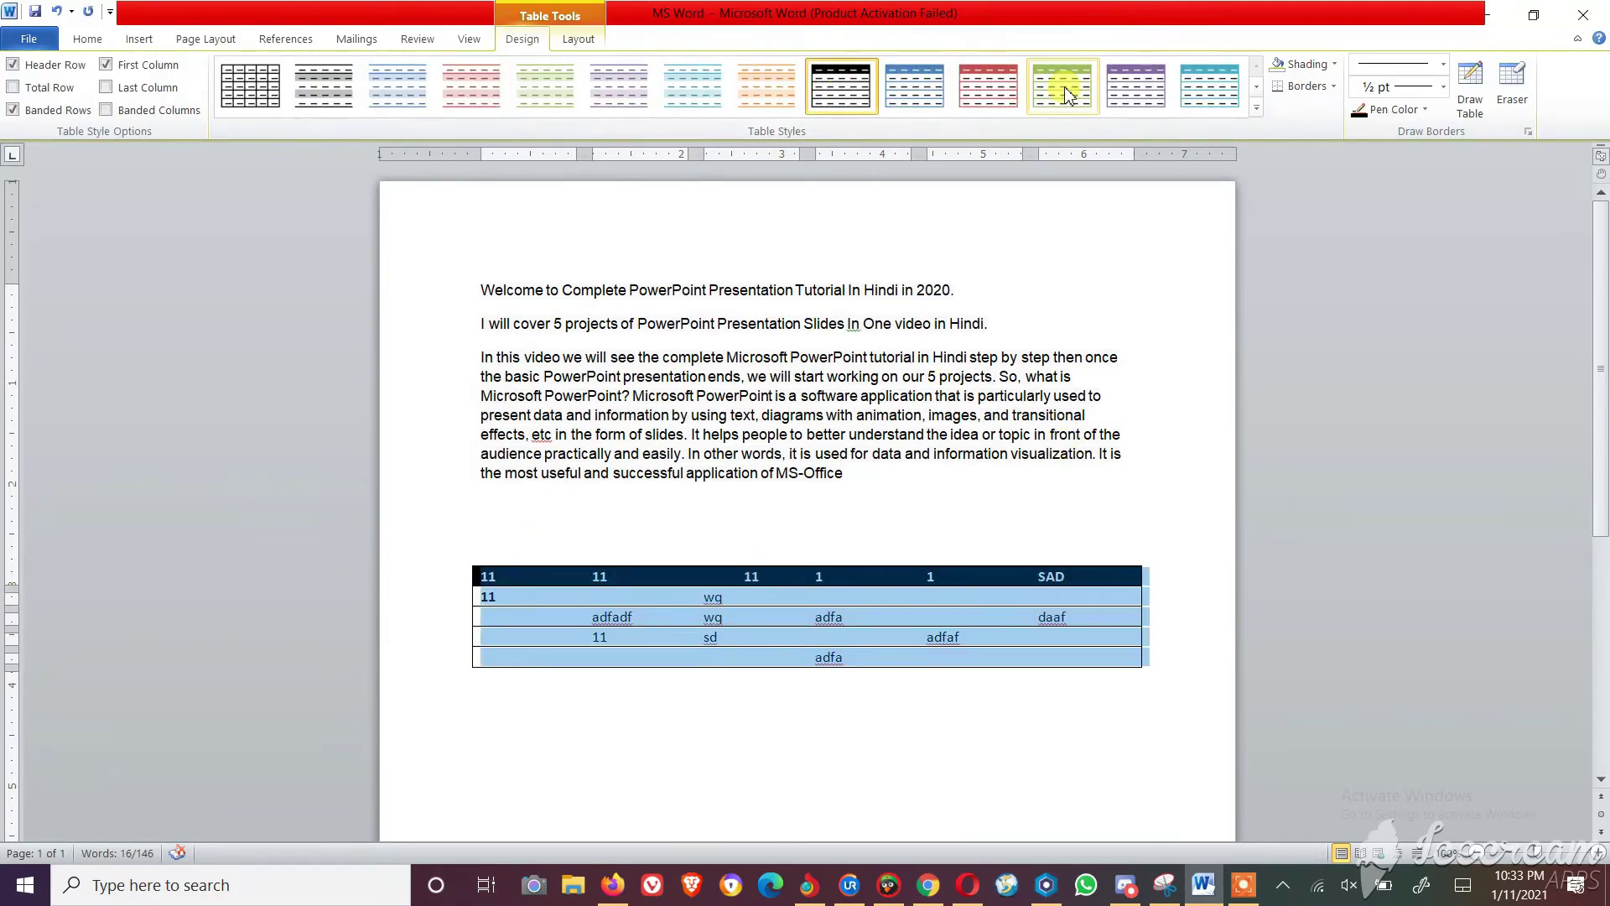
{"action": "left_click", "coordinate": [989, 85]}
{"action": "left_click", "coordinate": [1040, 522]}
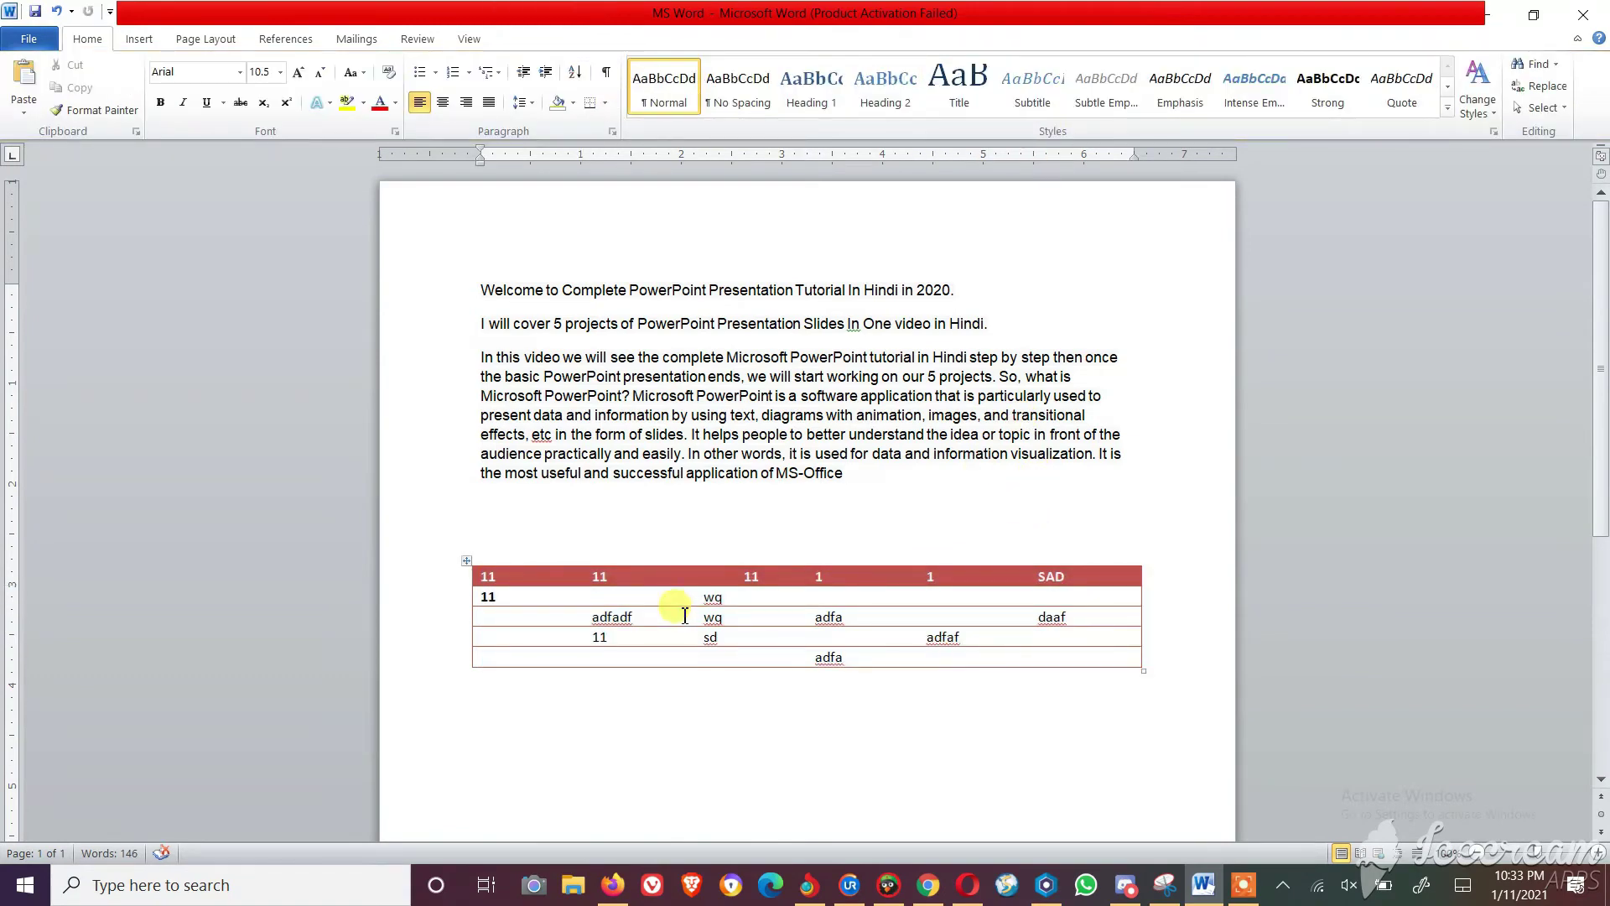
{"action": "left_click", "coordinate": [684, 616]}
{"action": "left_click", "coordinate": [466, 560]}
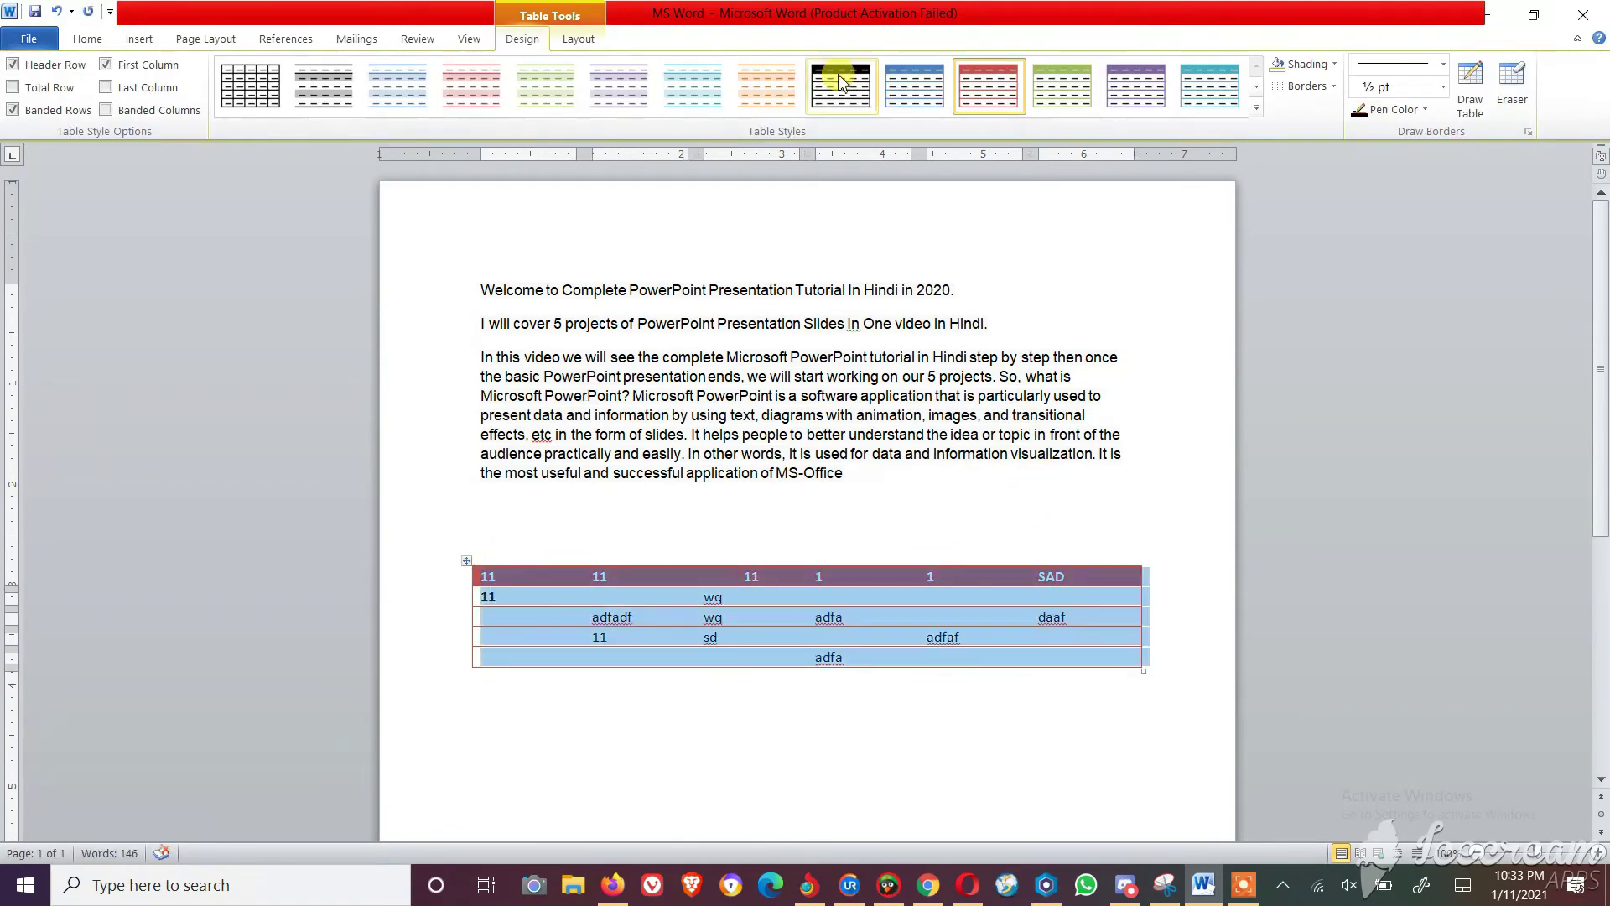
{"action": "left_click", "coordinate": [1044, 84]}
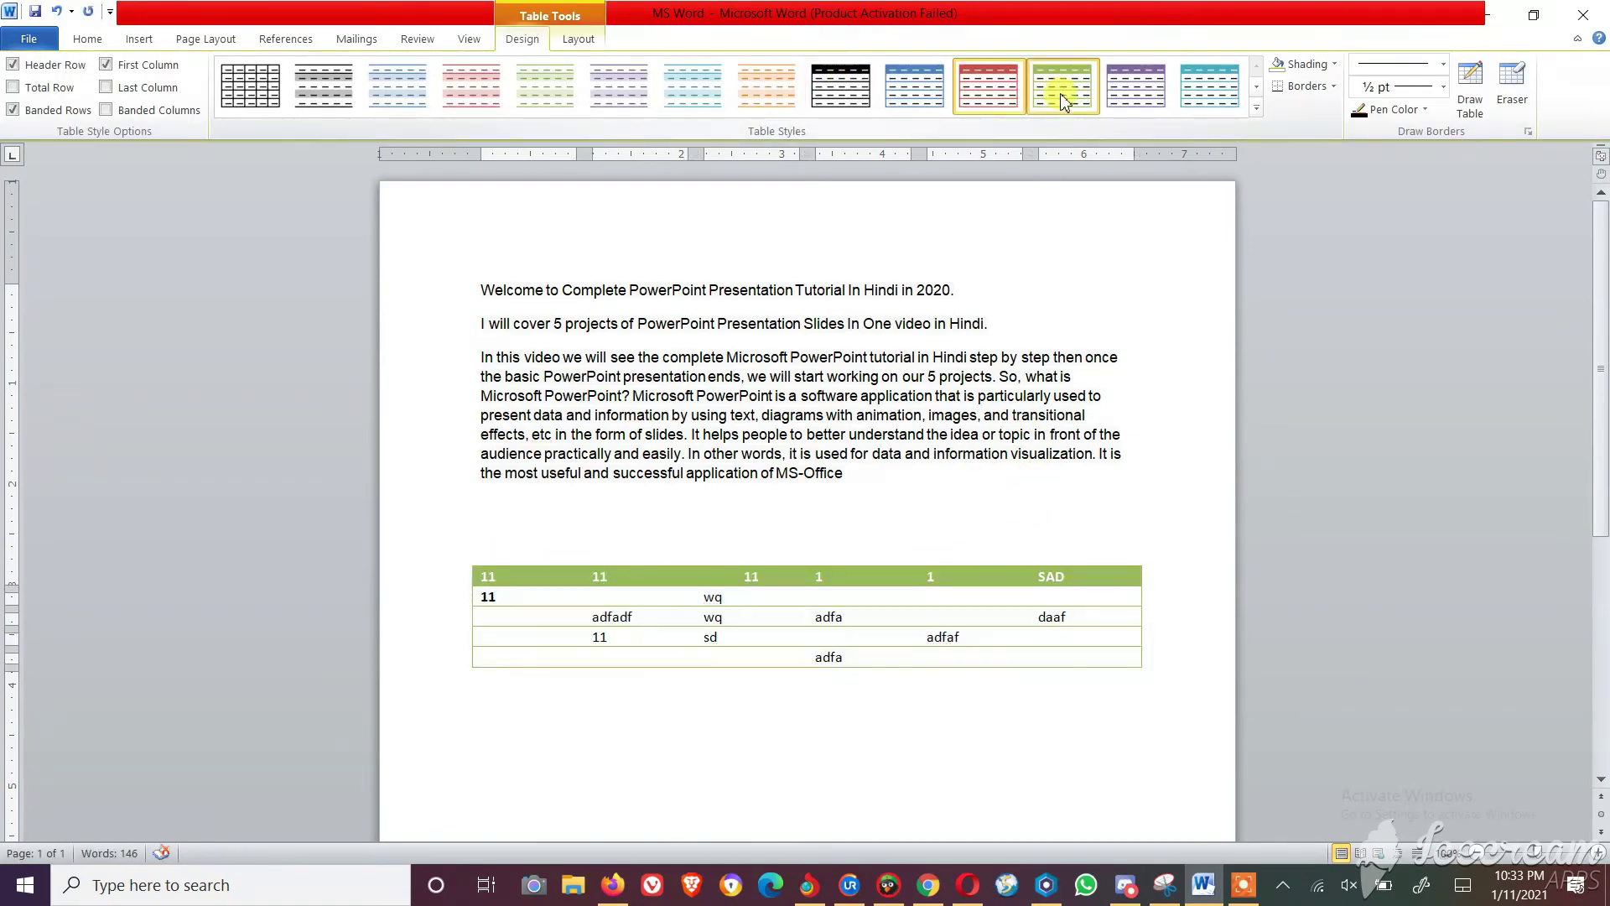
{"action": "left_click", "coordinate": [1231, 99]}
{"action": "mouse_move", "coordinate": [805, 616]}
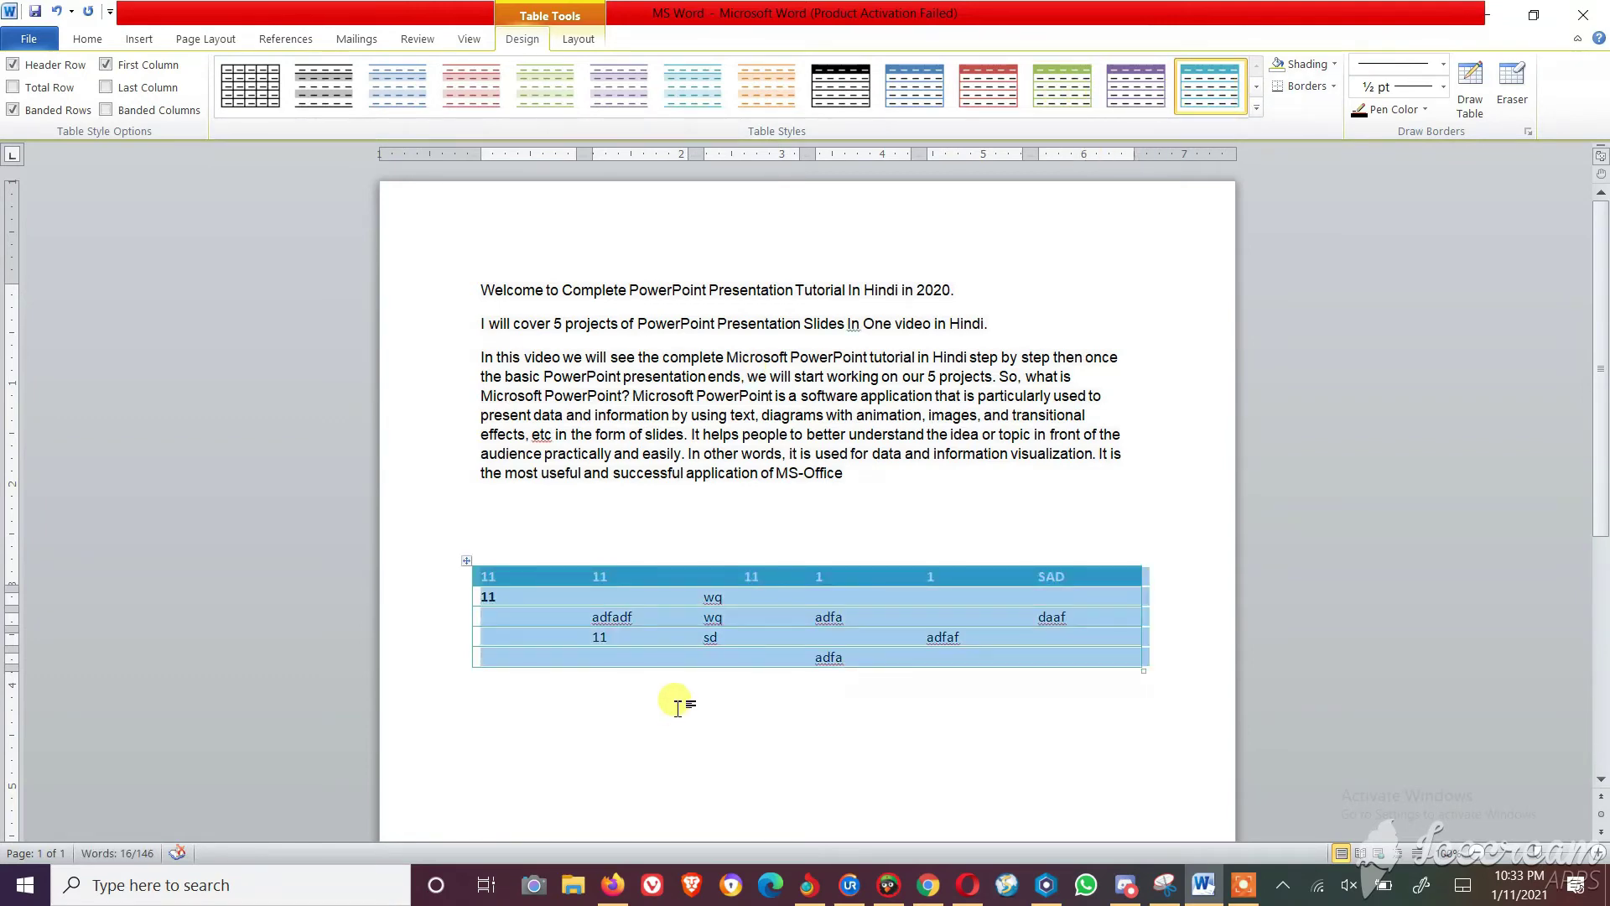
{"action": "left_click", "coordinate": [839, 88]}
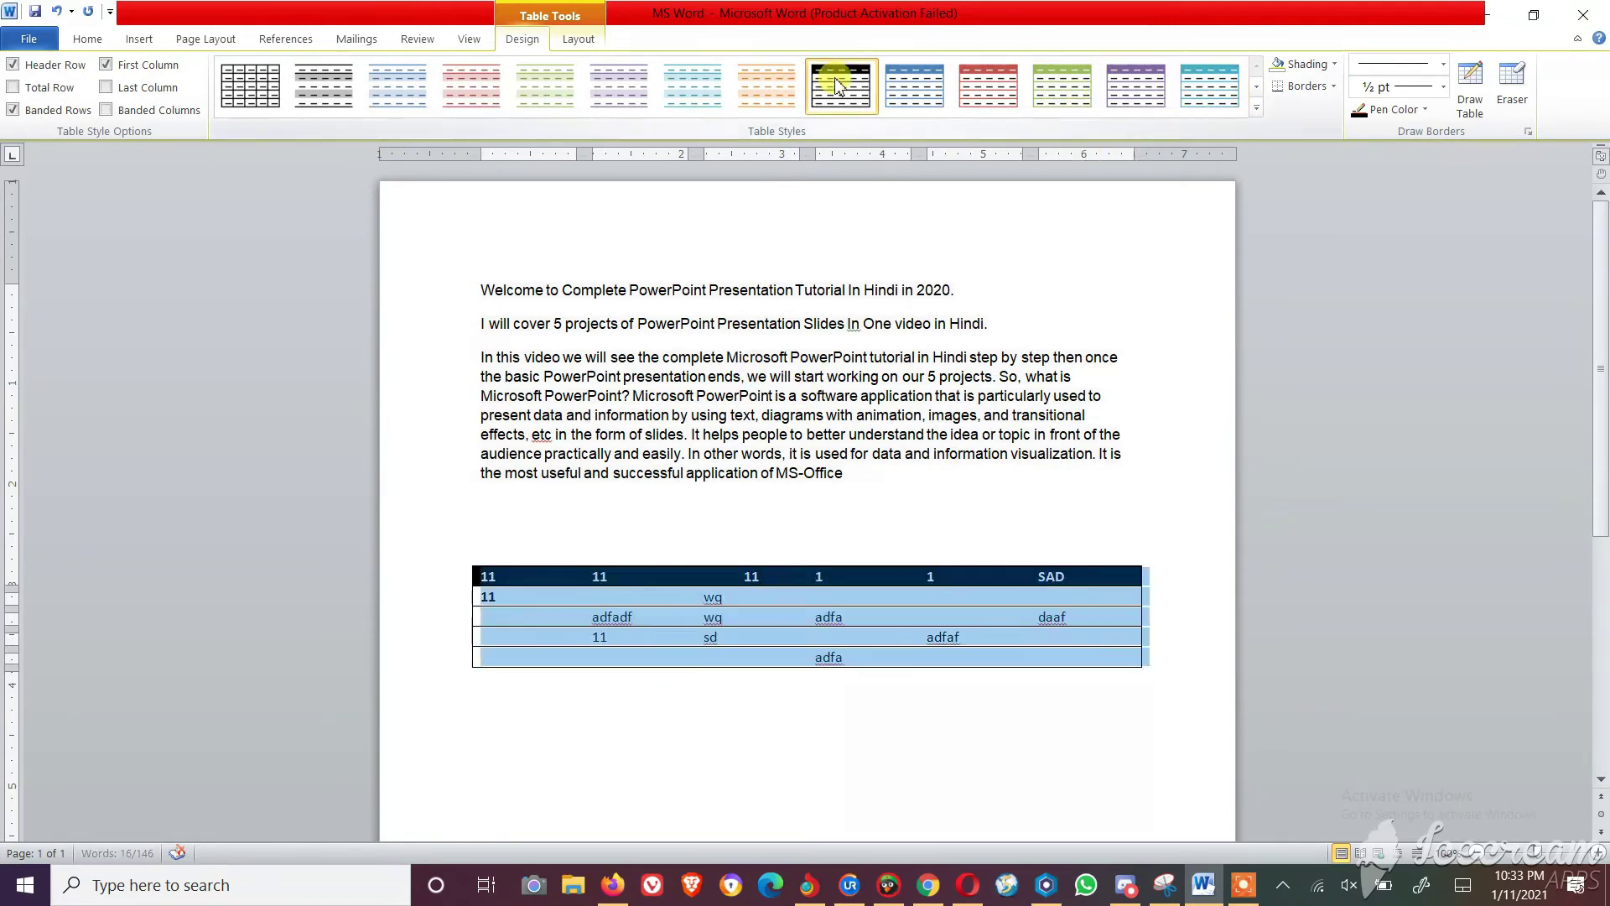
{"action": "left_click", "coordinate": [584, 539]}
{"action": "left_click", "coordinate": [618, 587]}
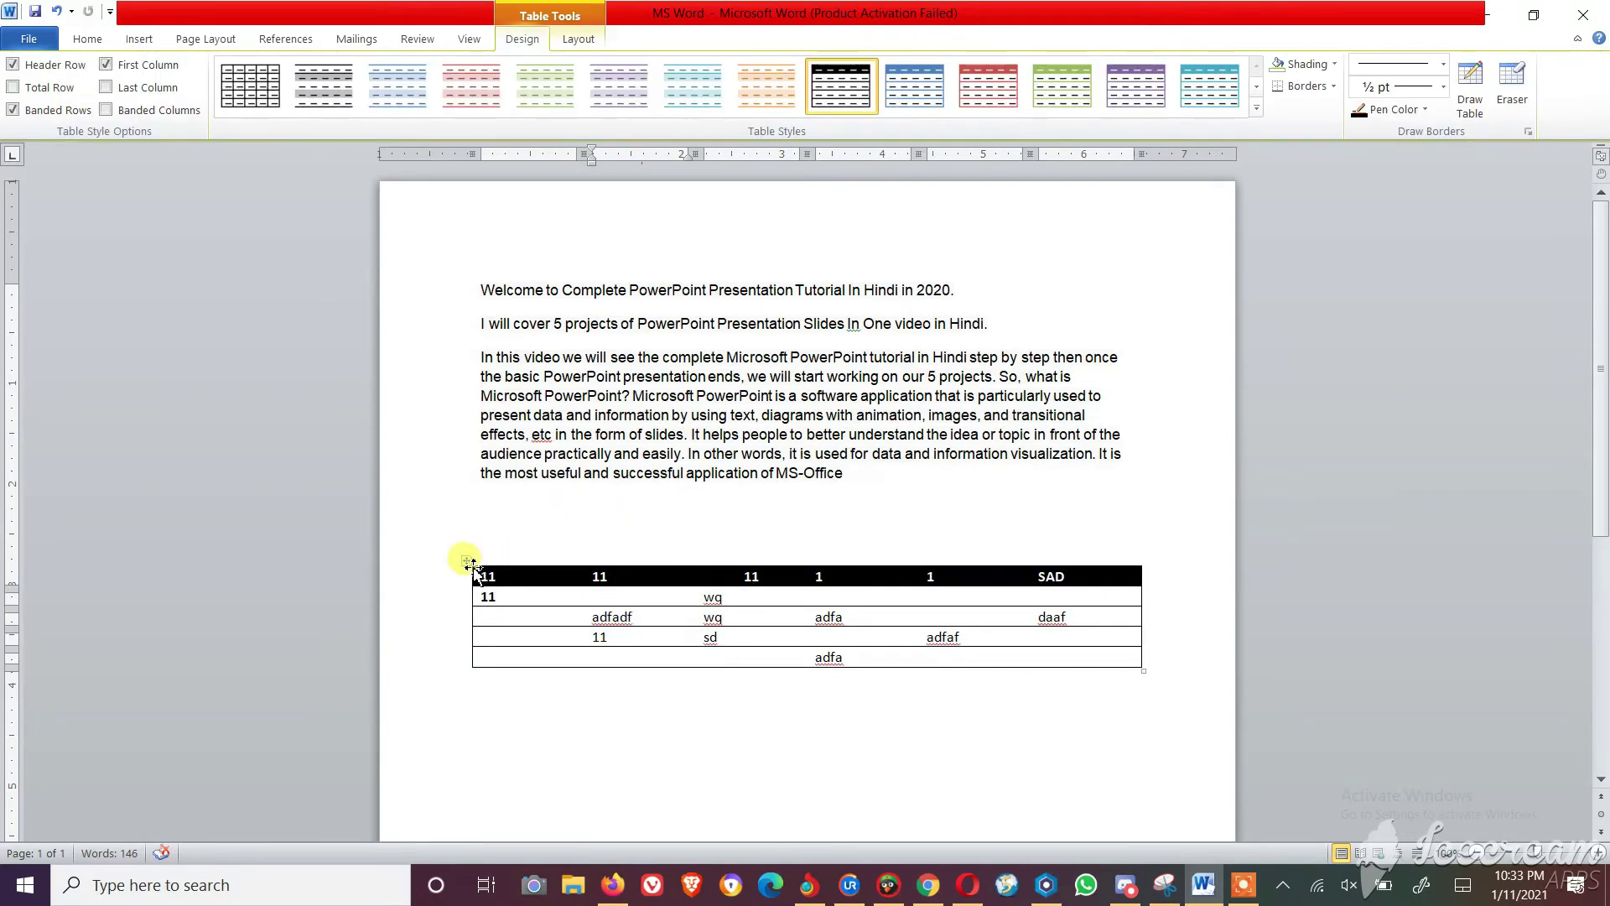
{"action": "left_click", "coordinate": [466, 560]}
{"action": "left_click", "coordinate": [250, 84]}
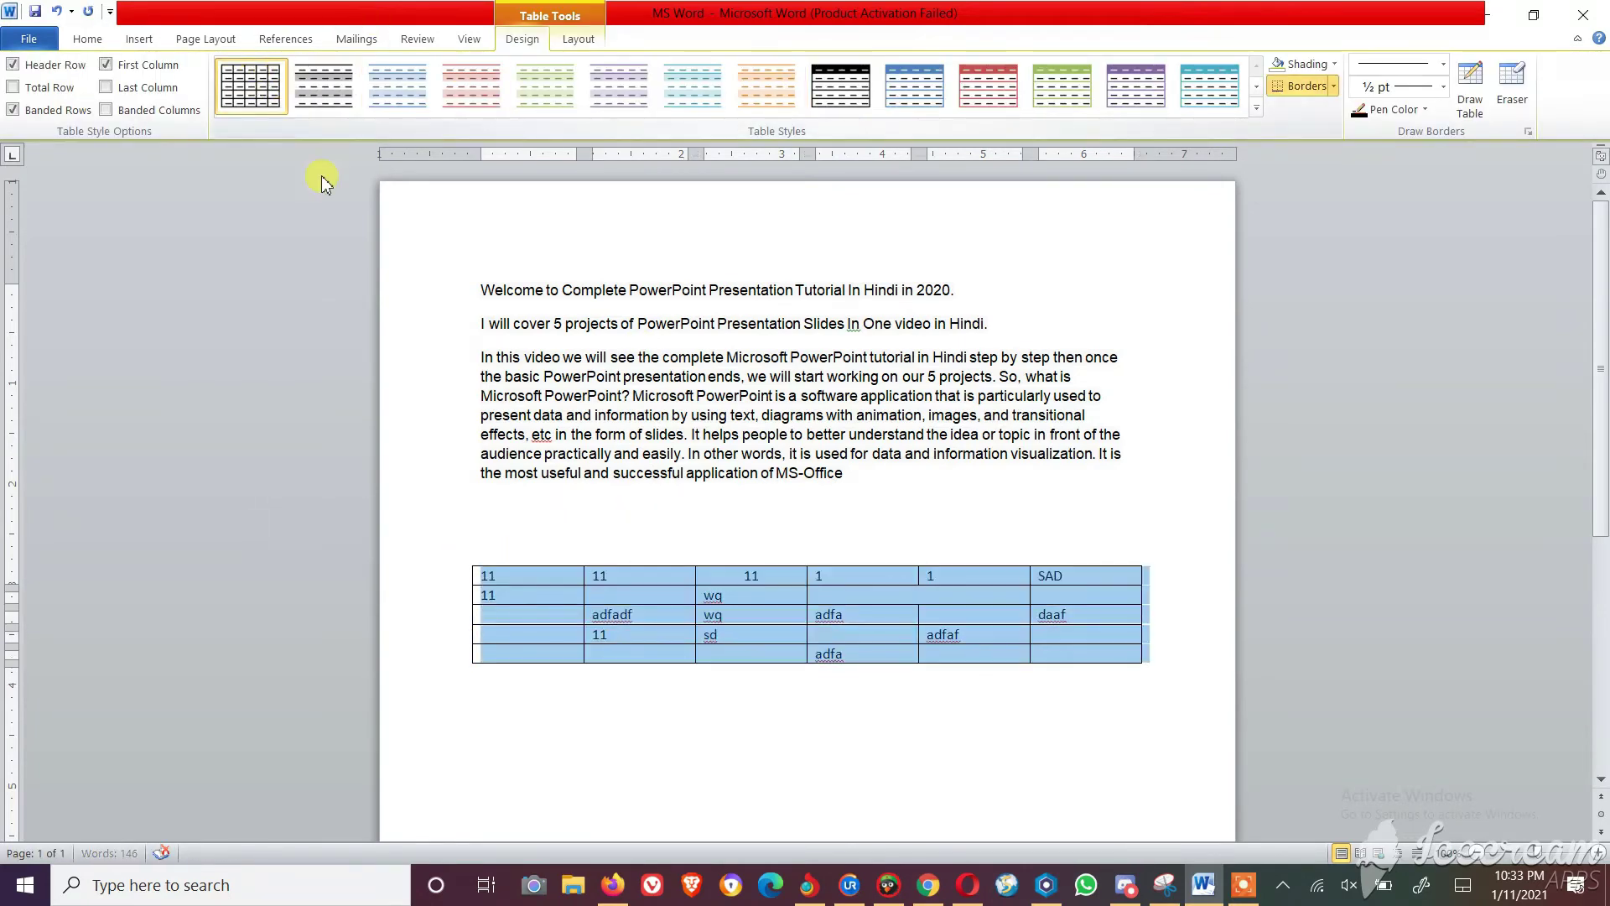
{"action": "left_click", "coordinate": [831, 560]}
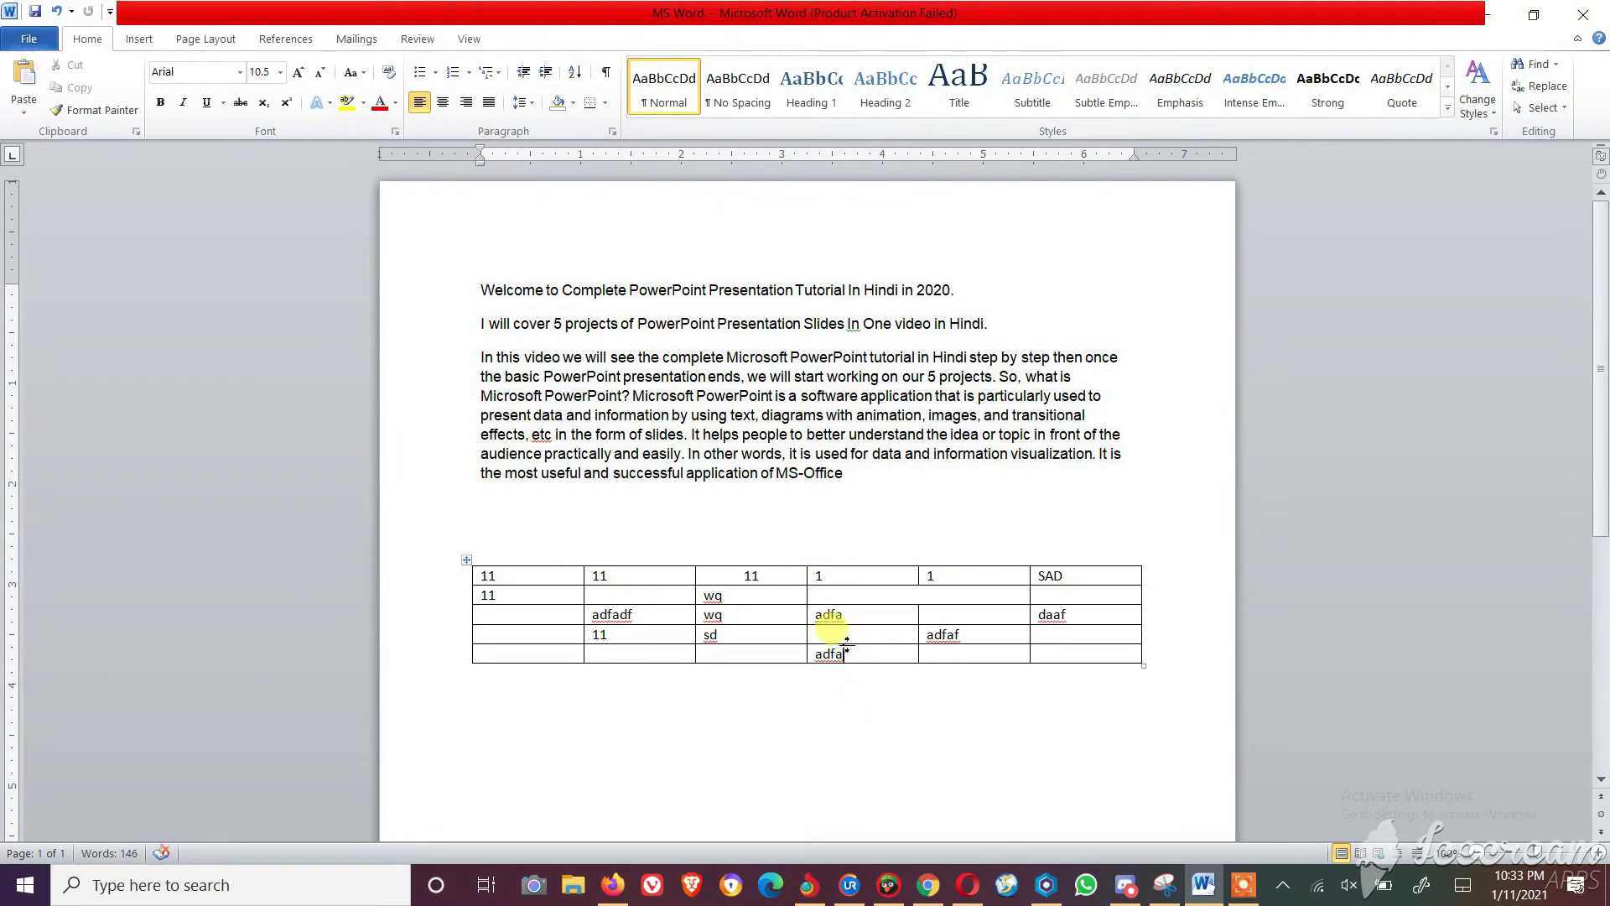
{"action": "left_click", "coordinate": [839, 653]}
{"action": "left_click", "coordinate": [466, 560]}
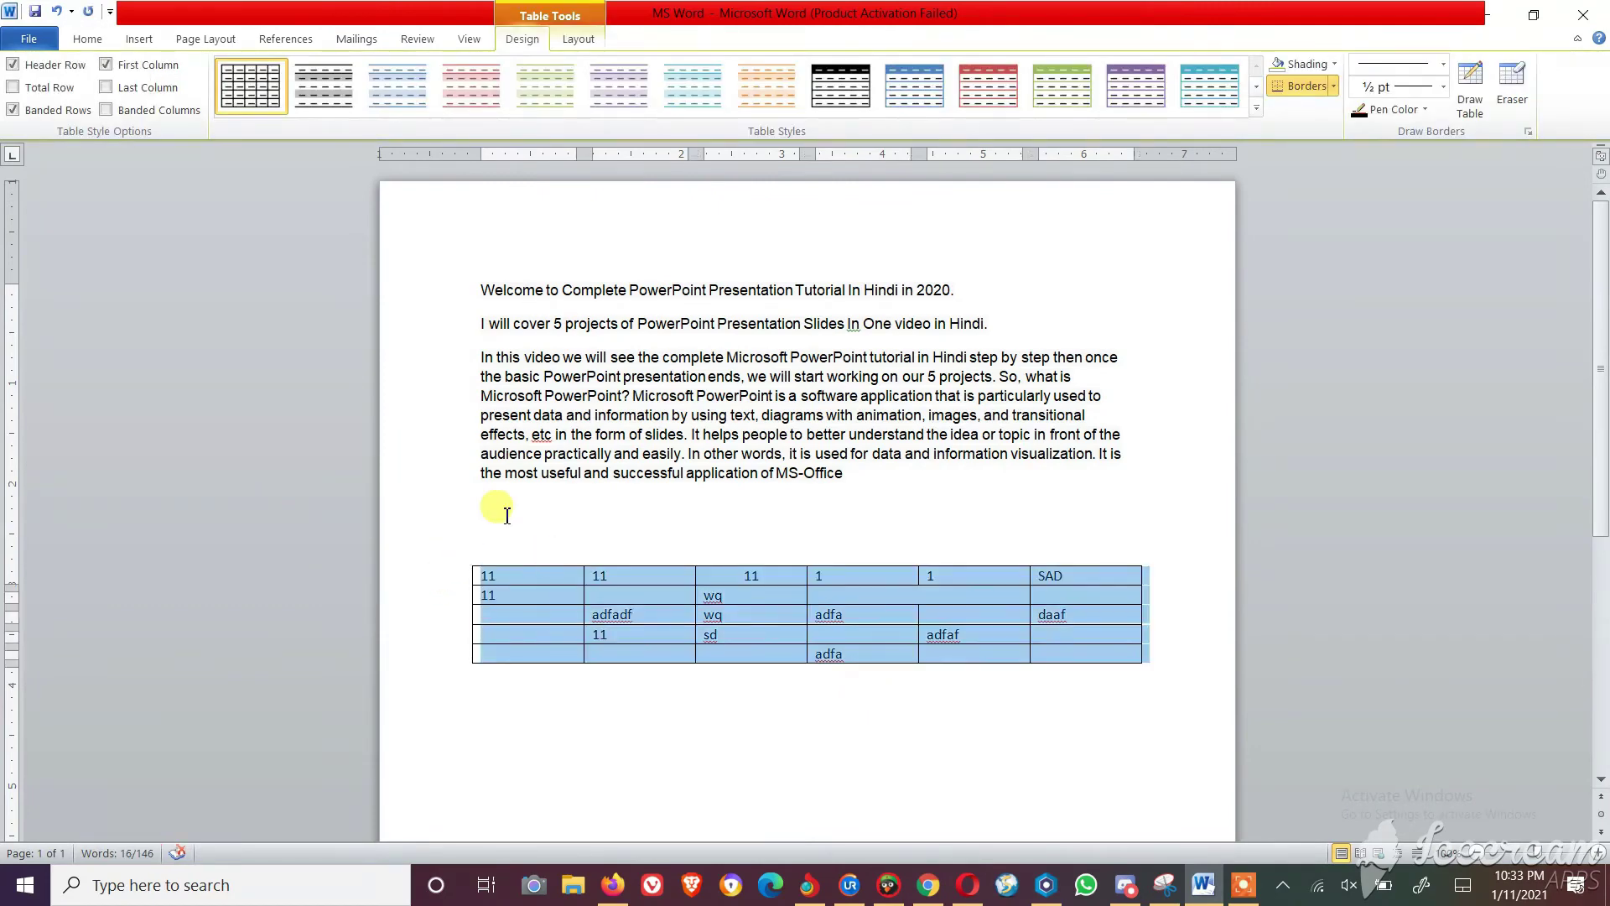
Drag the table's move handle up until it sits right under the third paragraph
{"action": "left_click", "coordinate": [1099, 719]}
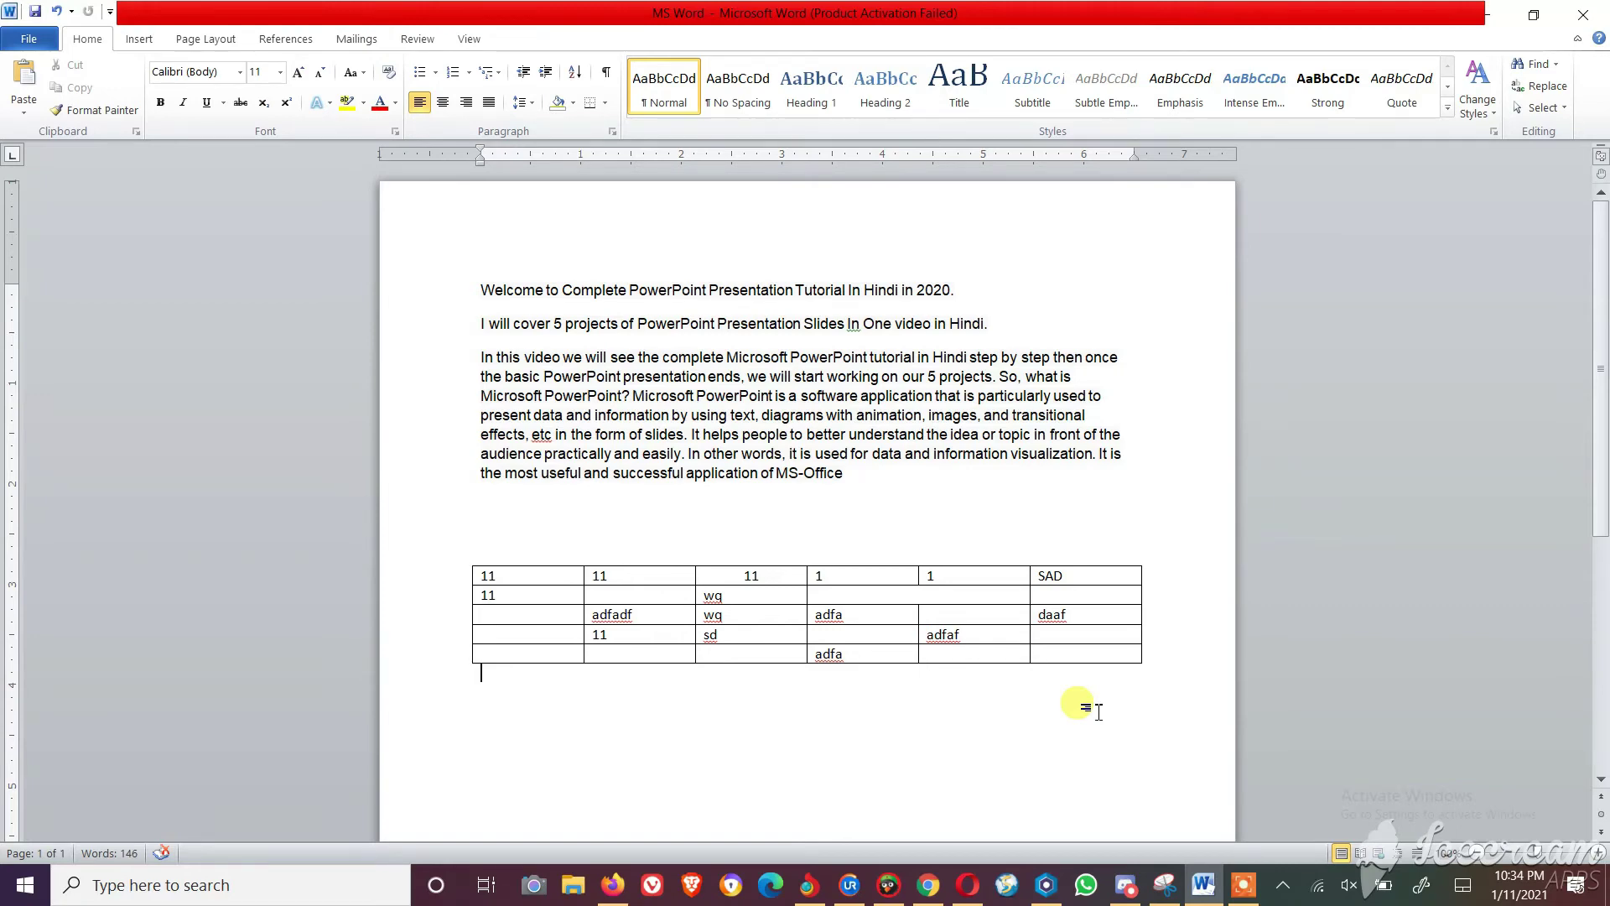
{"action": "mouse_move", "coordinate": [1089, 599]}
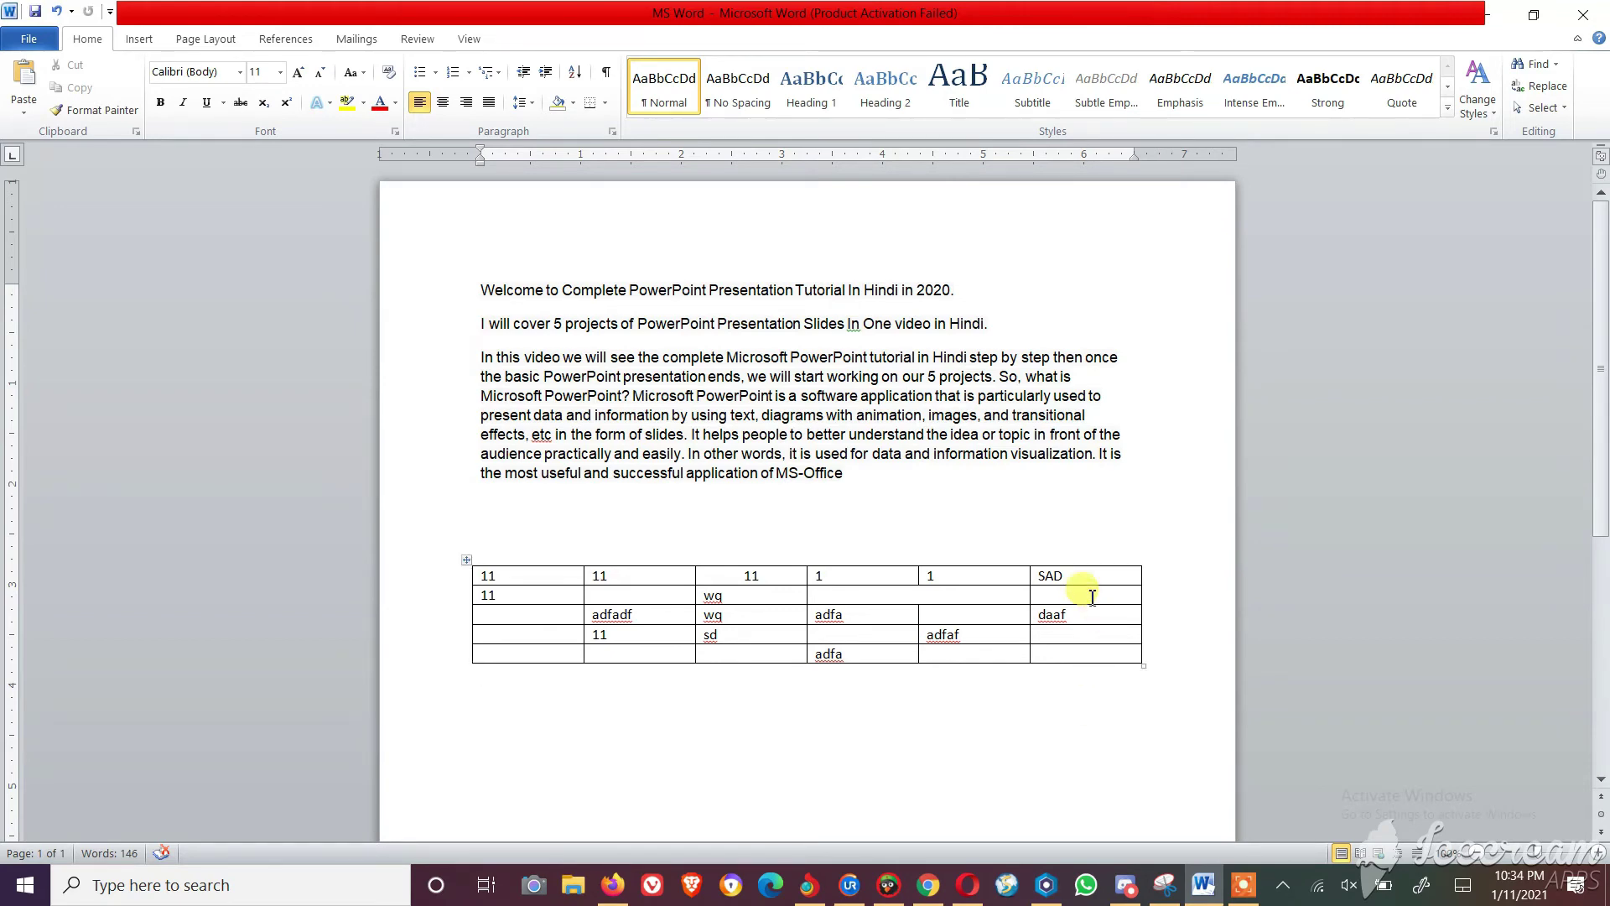
{"action": "left_click", "coordinate": [637, 614]}
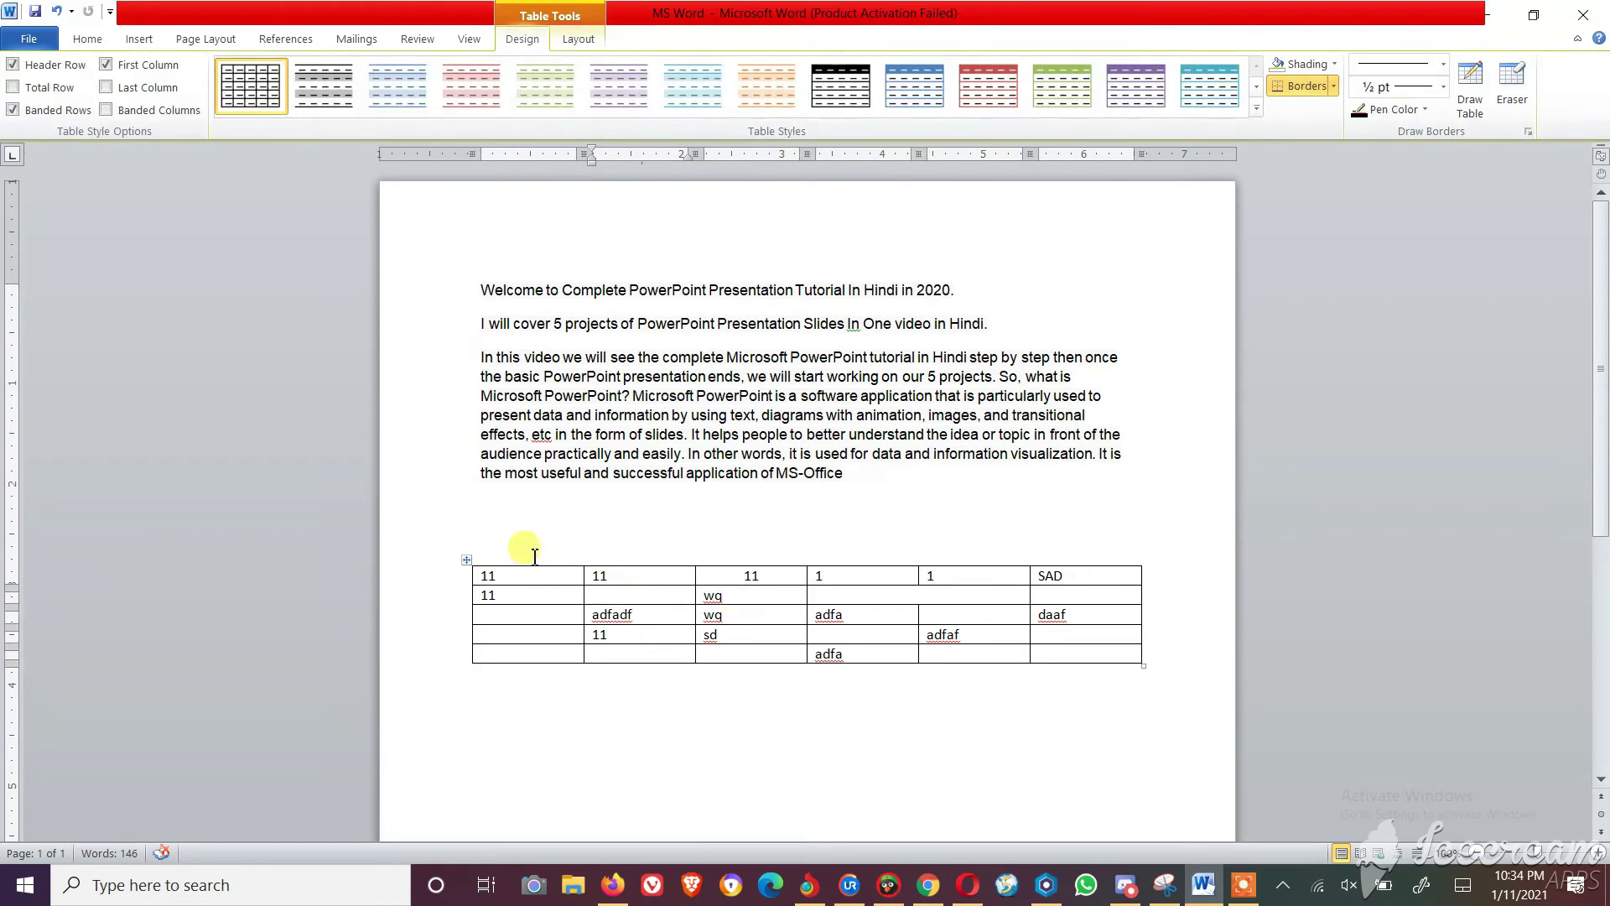
{"action": "left_click", "coordinate": [467, 559]}
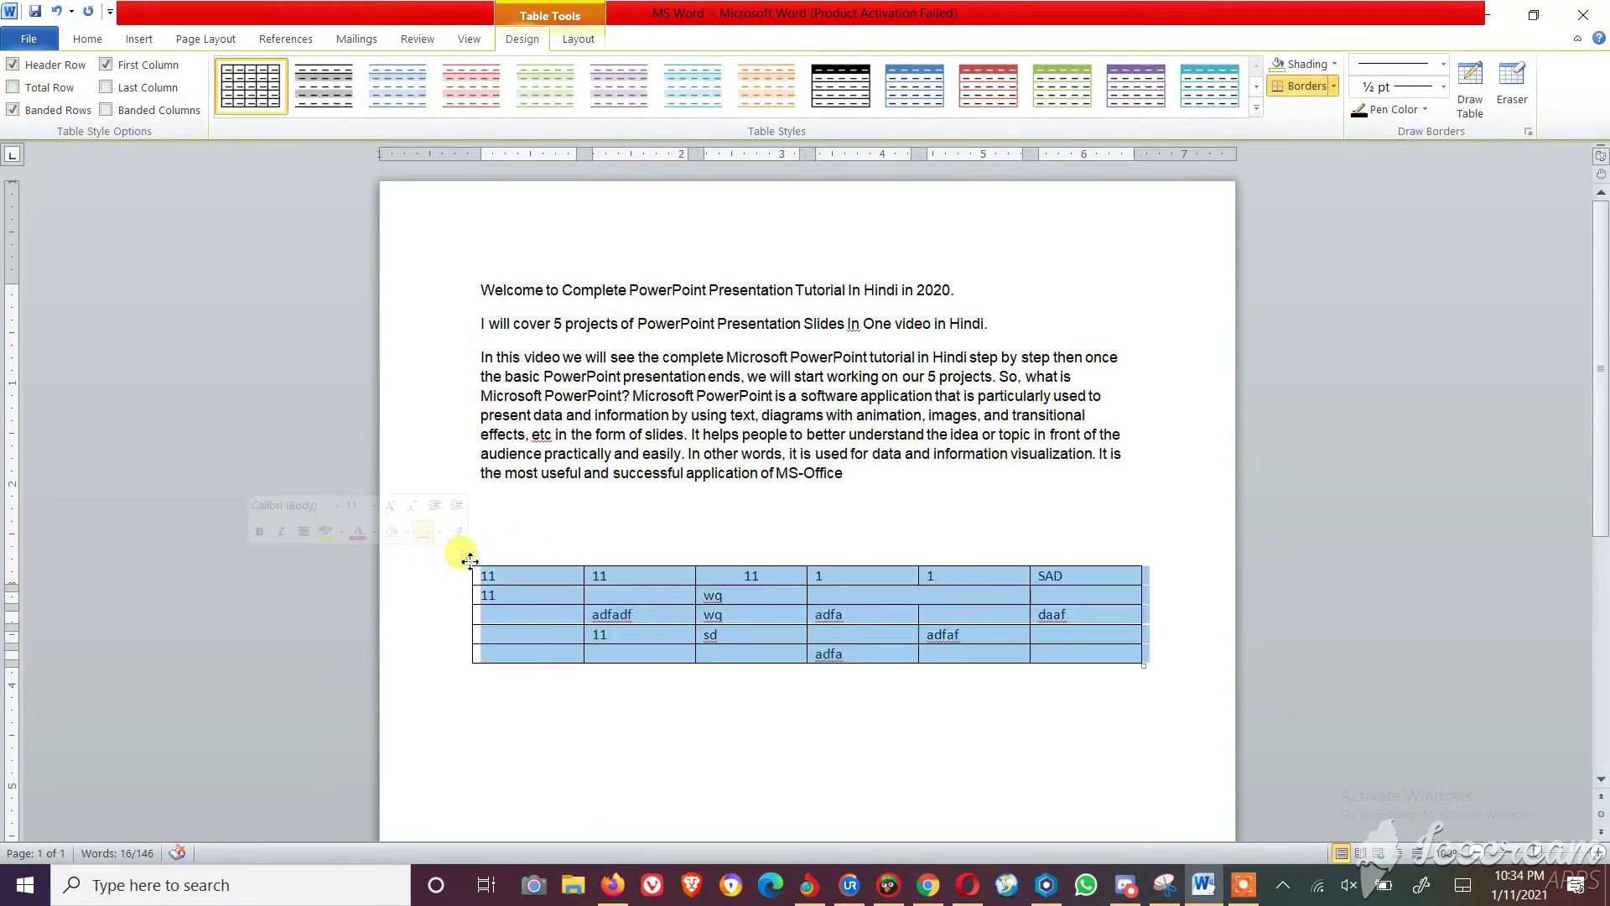
{"action": "left_click_drag", "start_coordinate": [470, 560], "coordinate": [467, 505]}
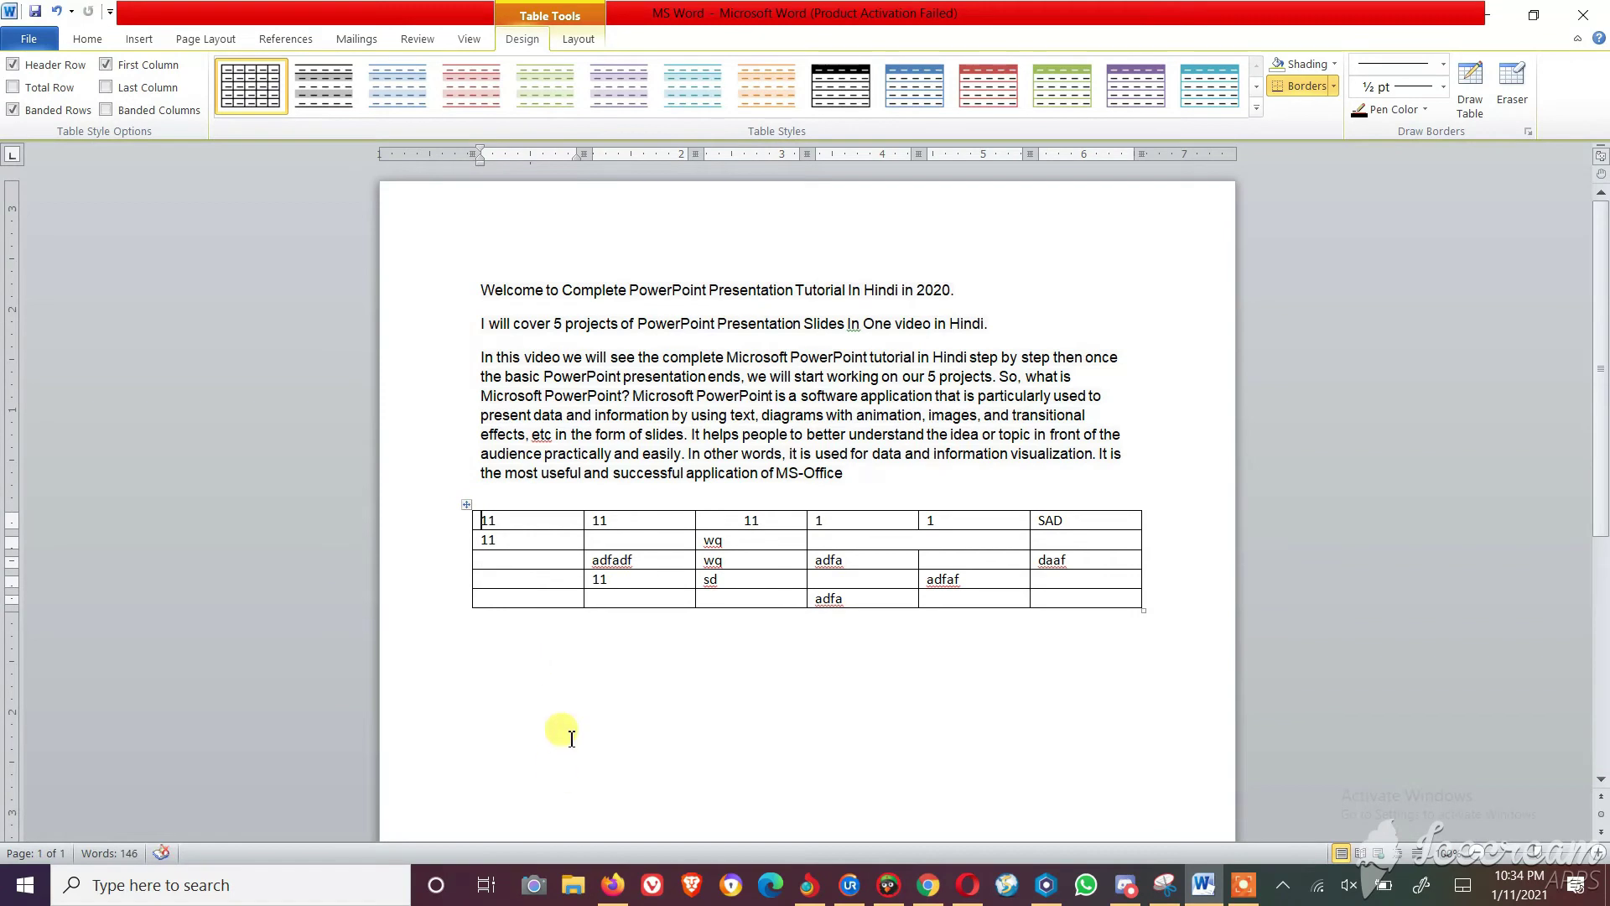
Insert a 2x1 table from the Table grid just below the first table
{"action": "left_click", "coordinate": [509, 664]}
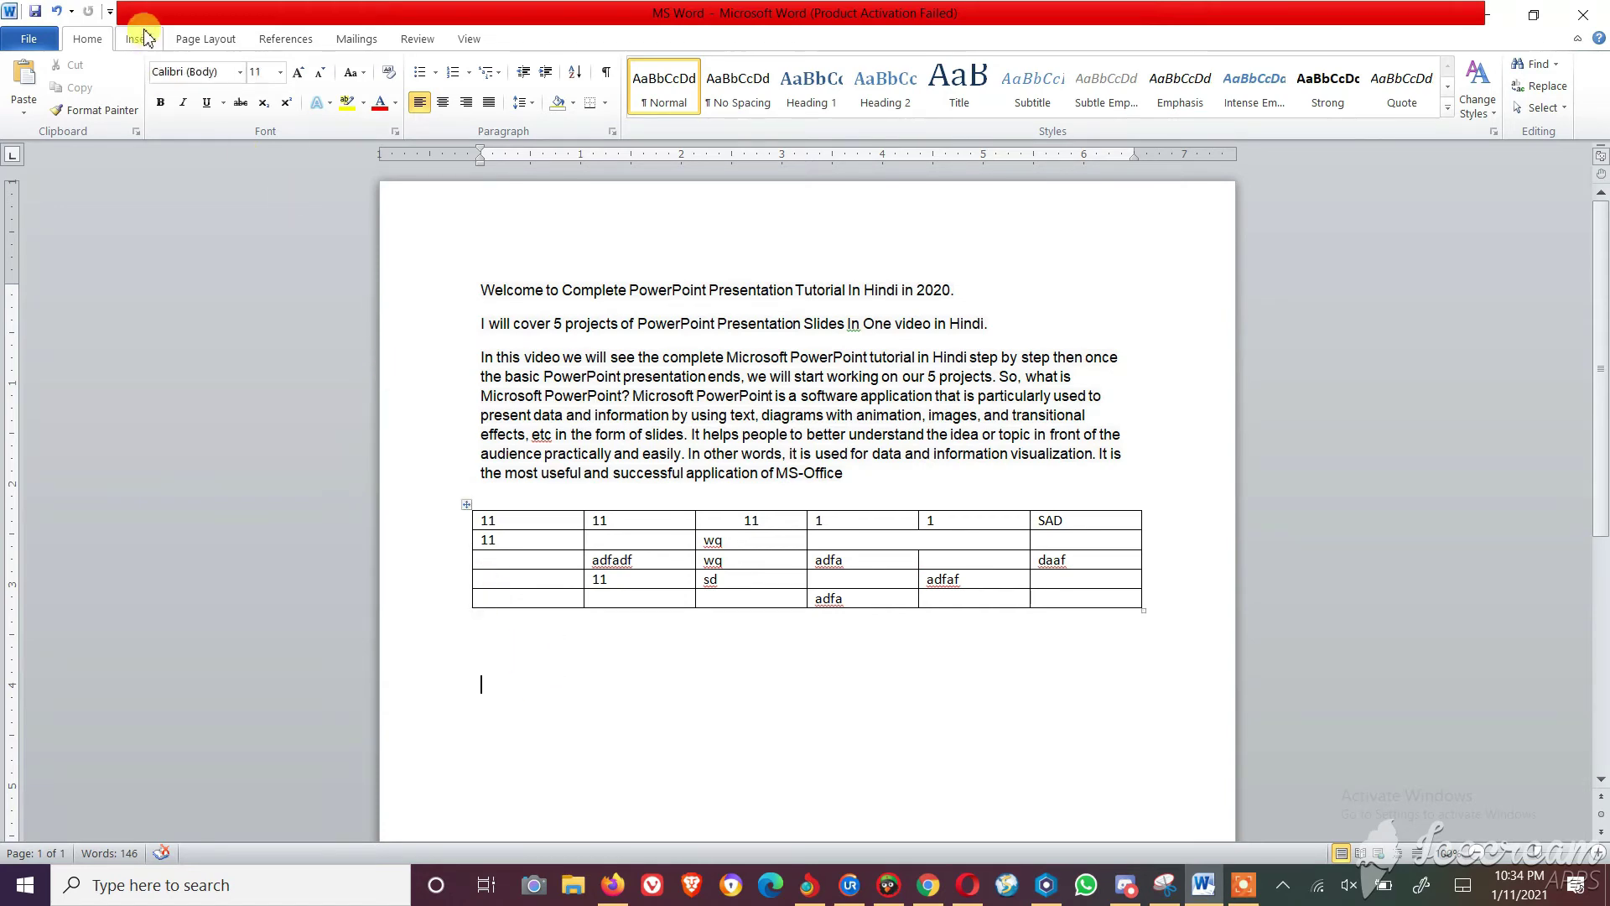
{"action": "left_click", "coordinate": [205, 42]}
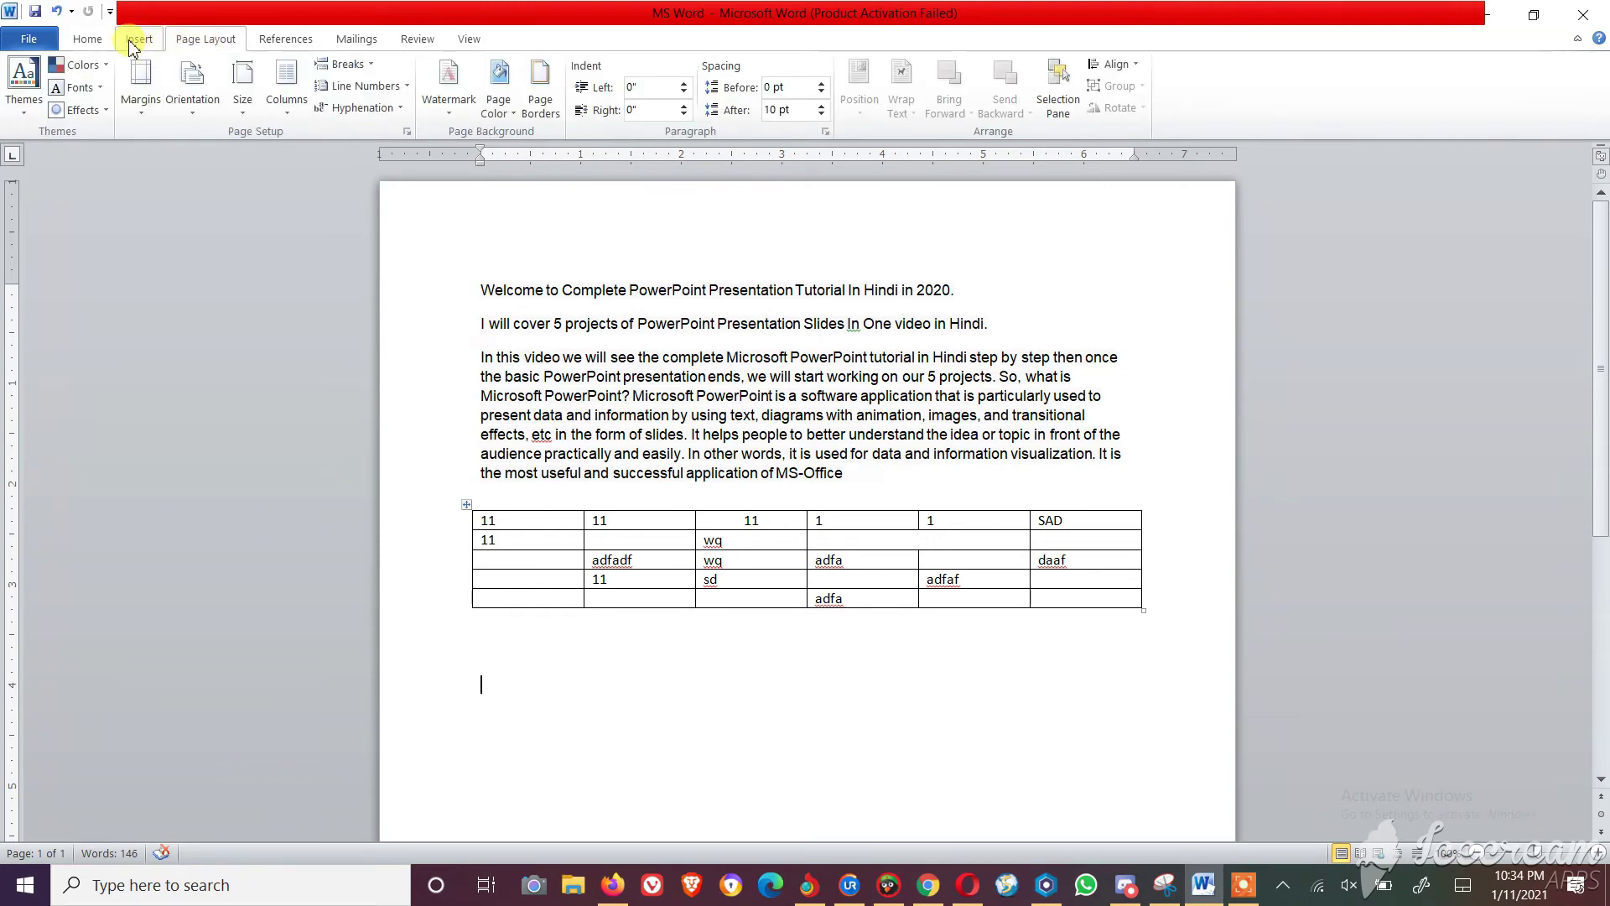
{"action": "left_click", "coordinate": [136, 39]}
{"action": "left_click", "coordinate": [159, 92]}
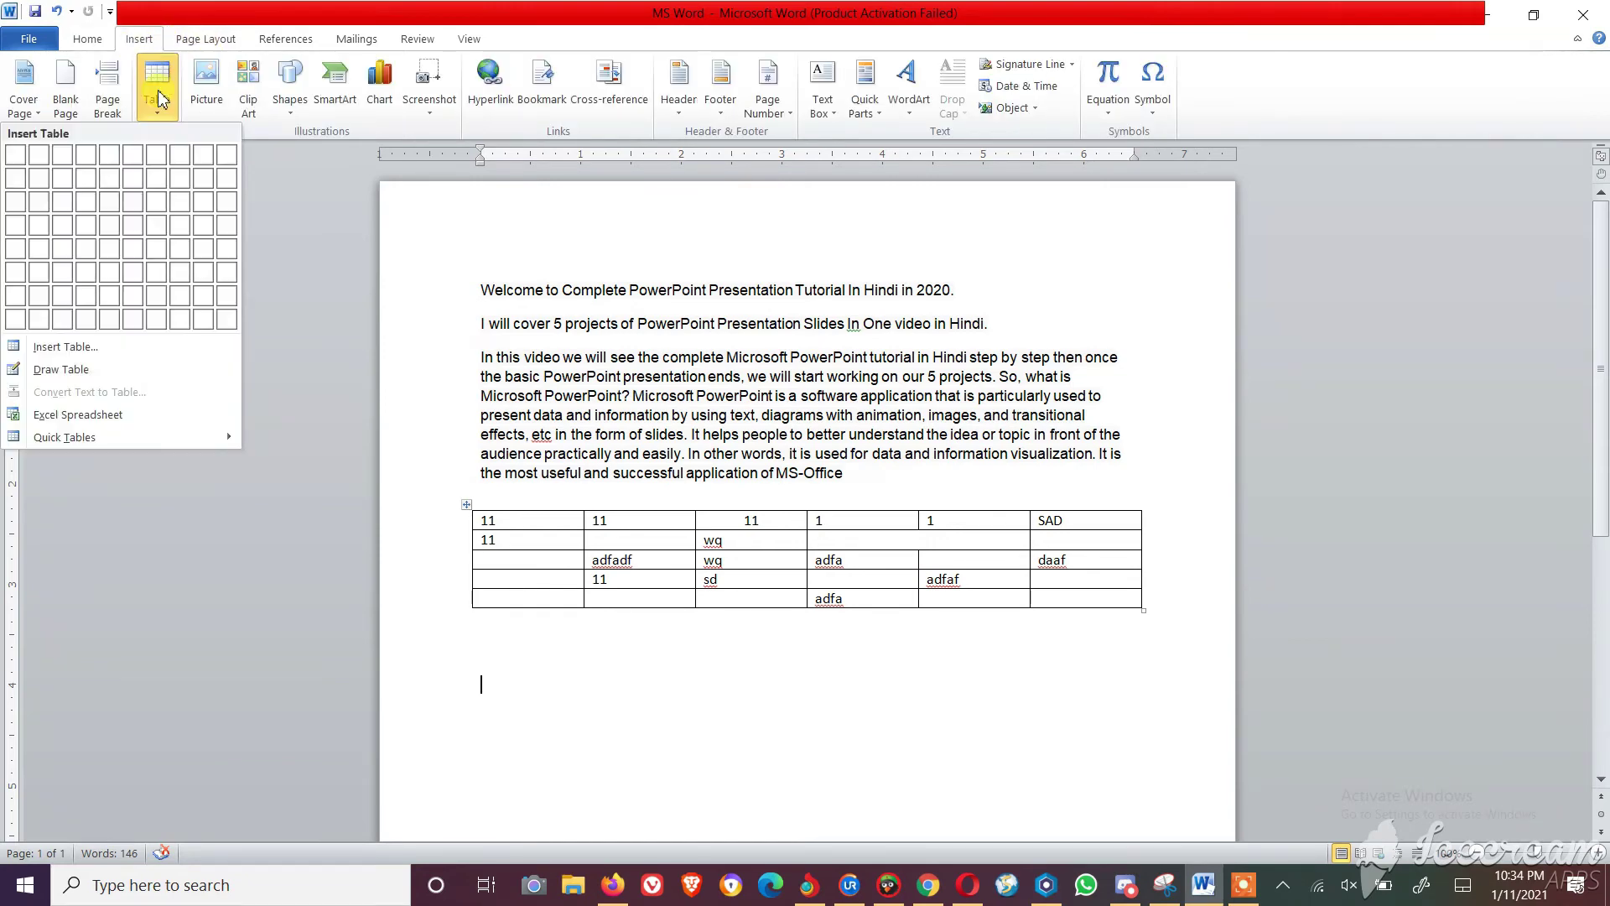
{"action": "left_click", "coordinate": [42, 157]}
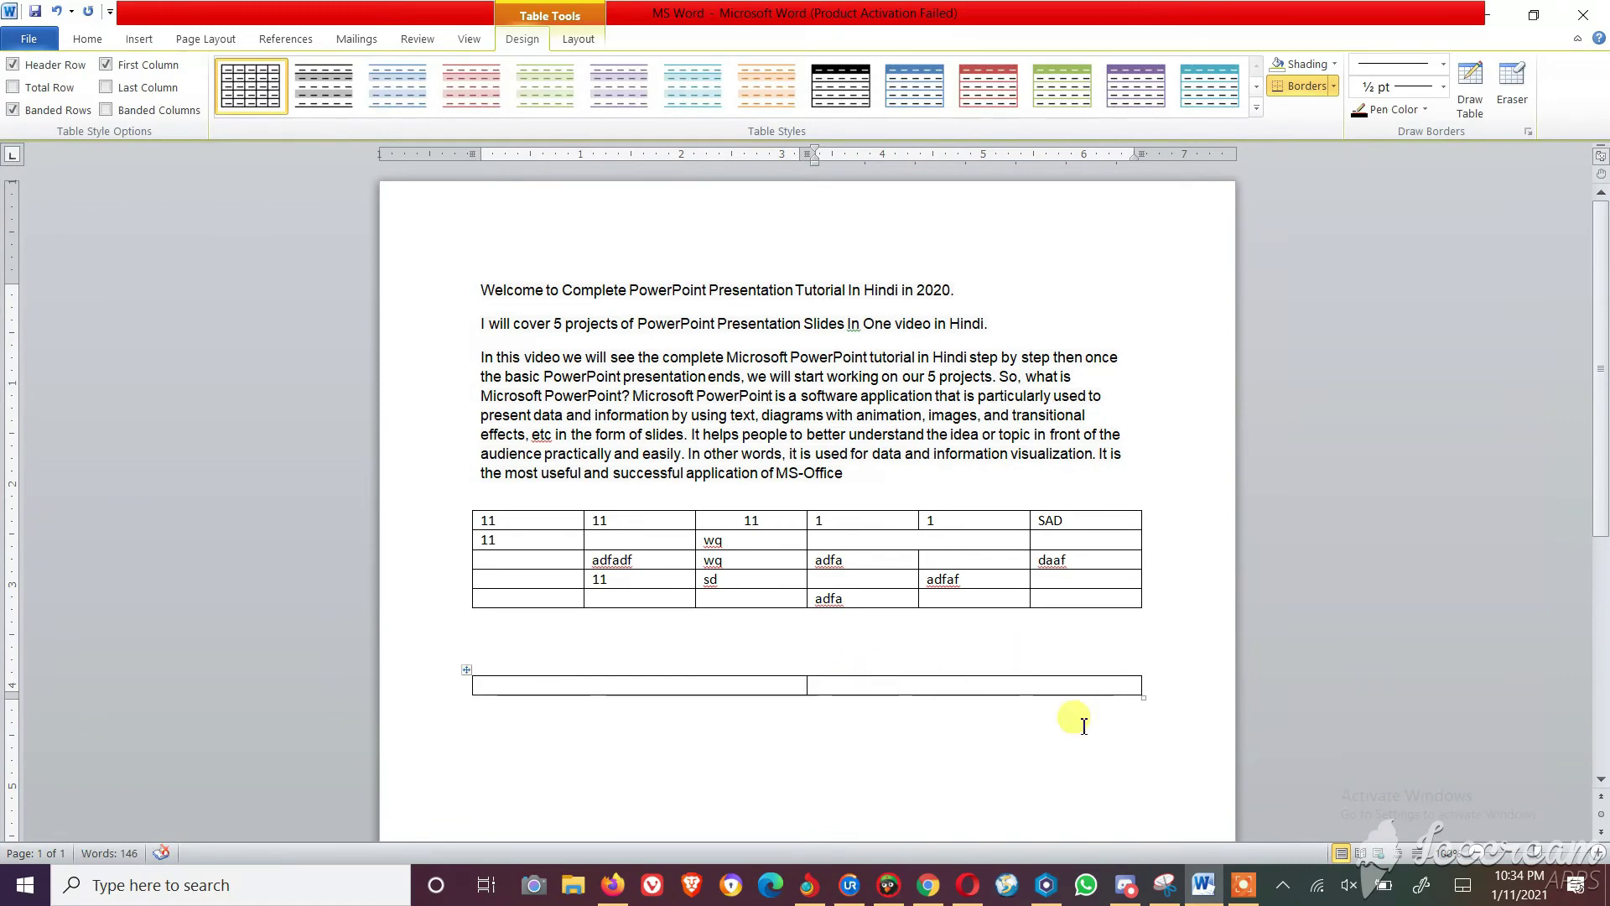
{"action": "left_click", "coordinate": [885, 692]}
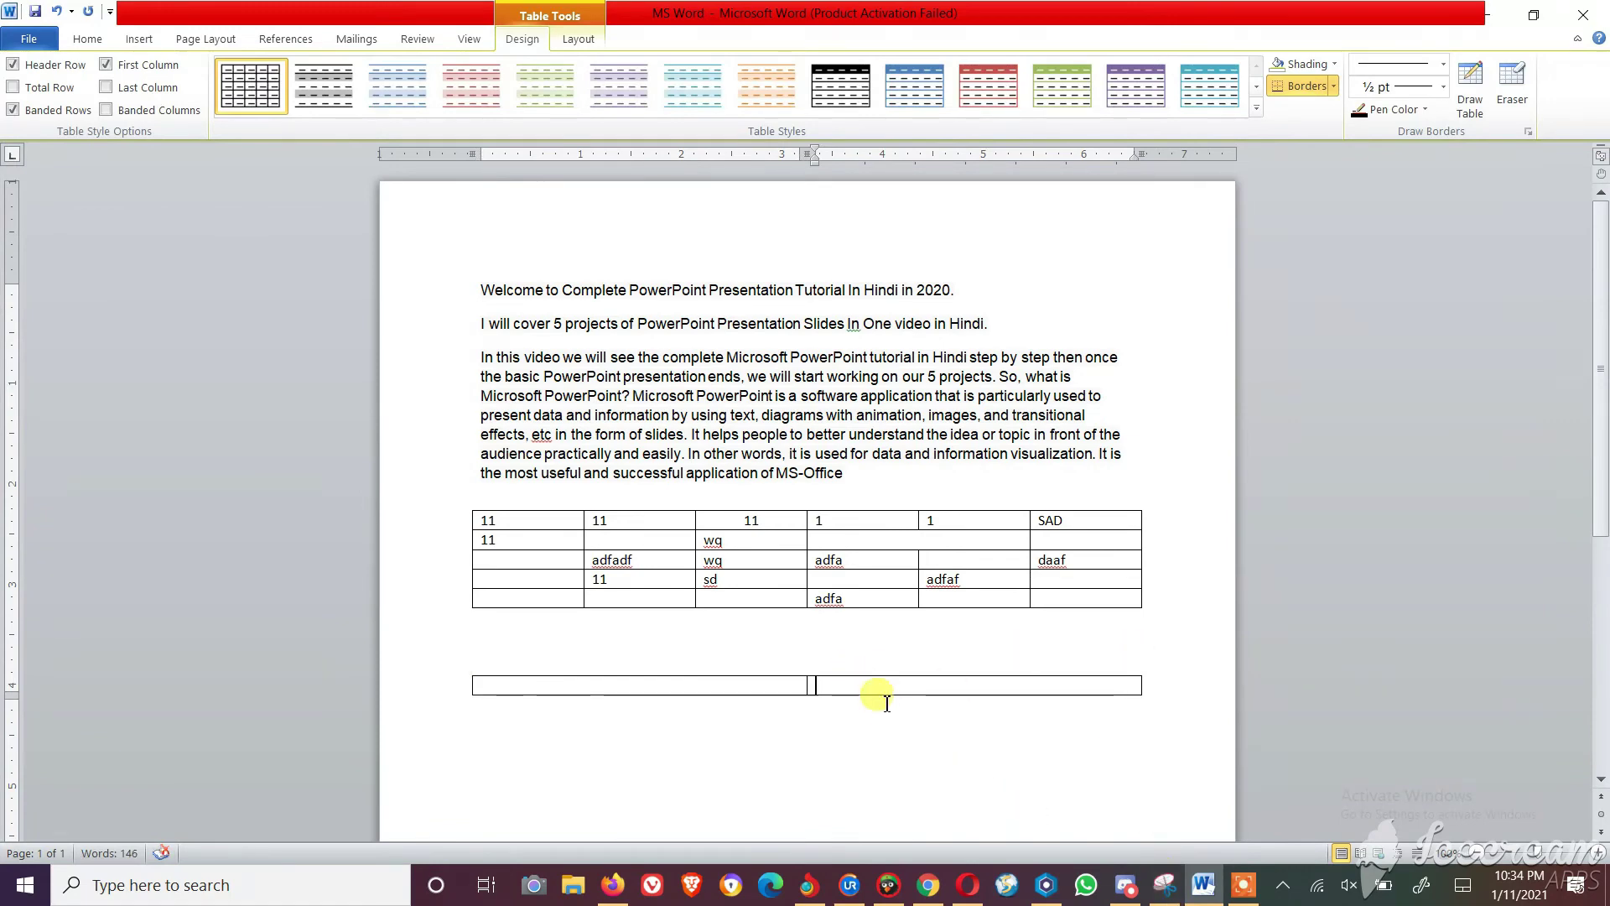
Place the caret above the lower table and insert the aaaa photo from Pictures there
{"action": "left_click", "coordinate": [139, 38]}
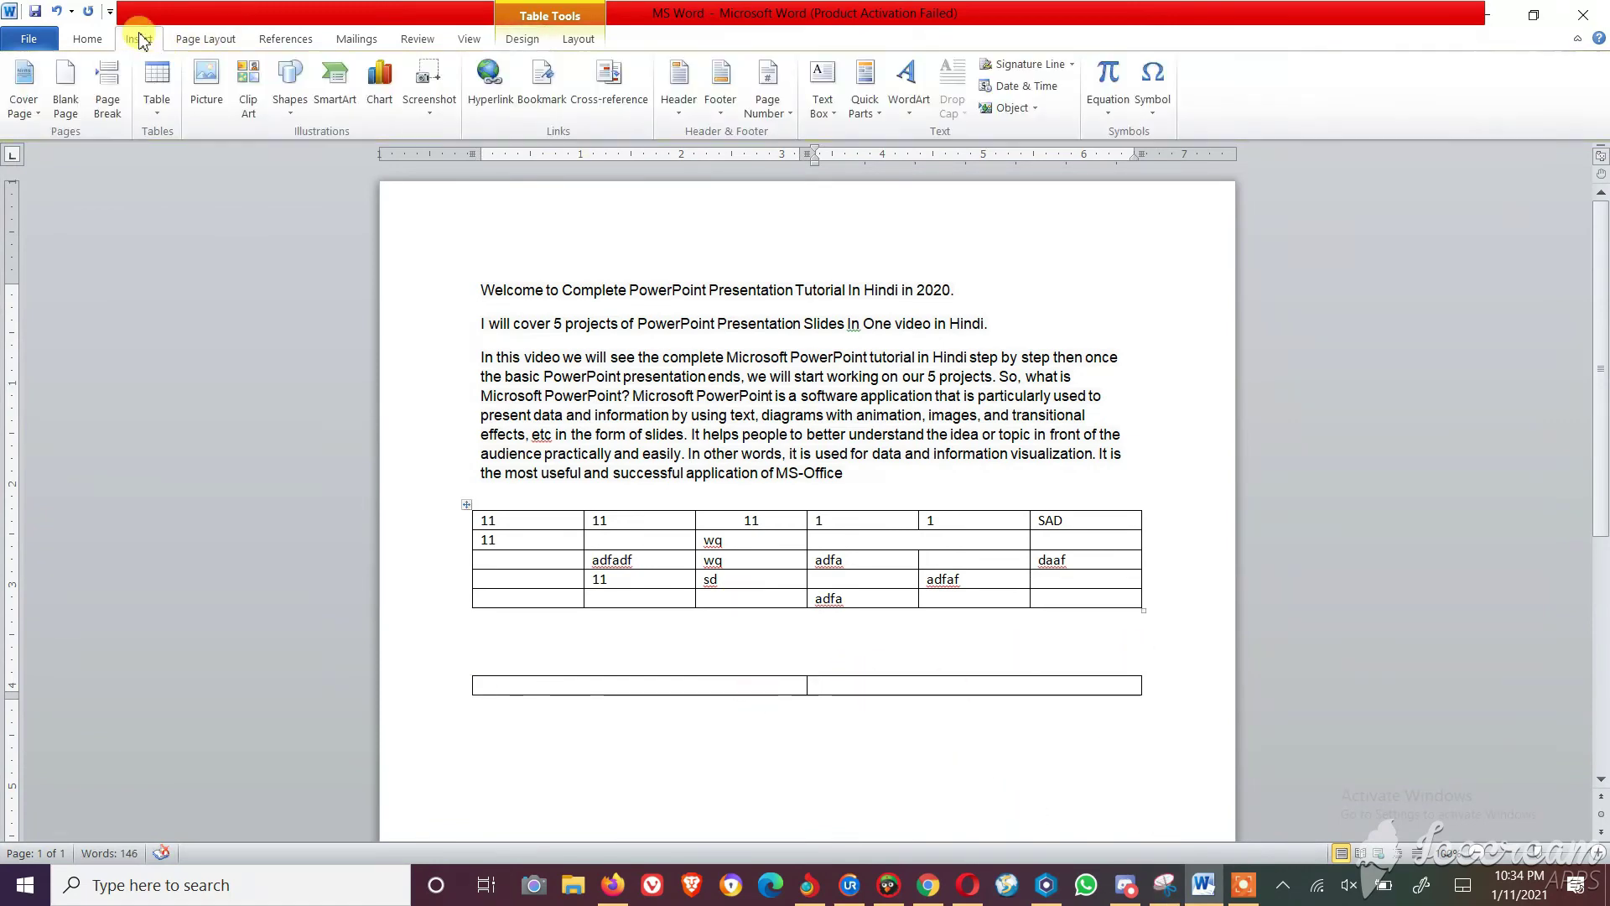
{"action": "left_click", "coordinate": [205, 101]}
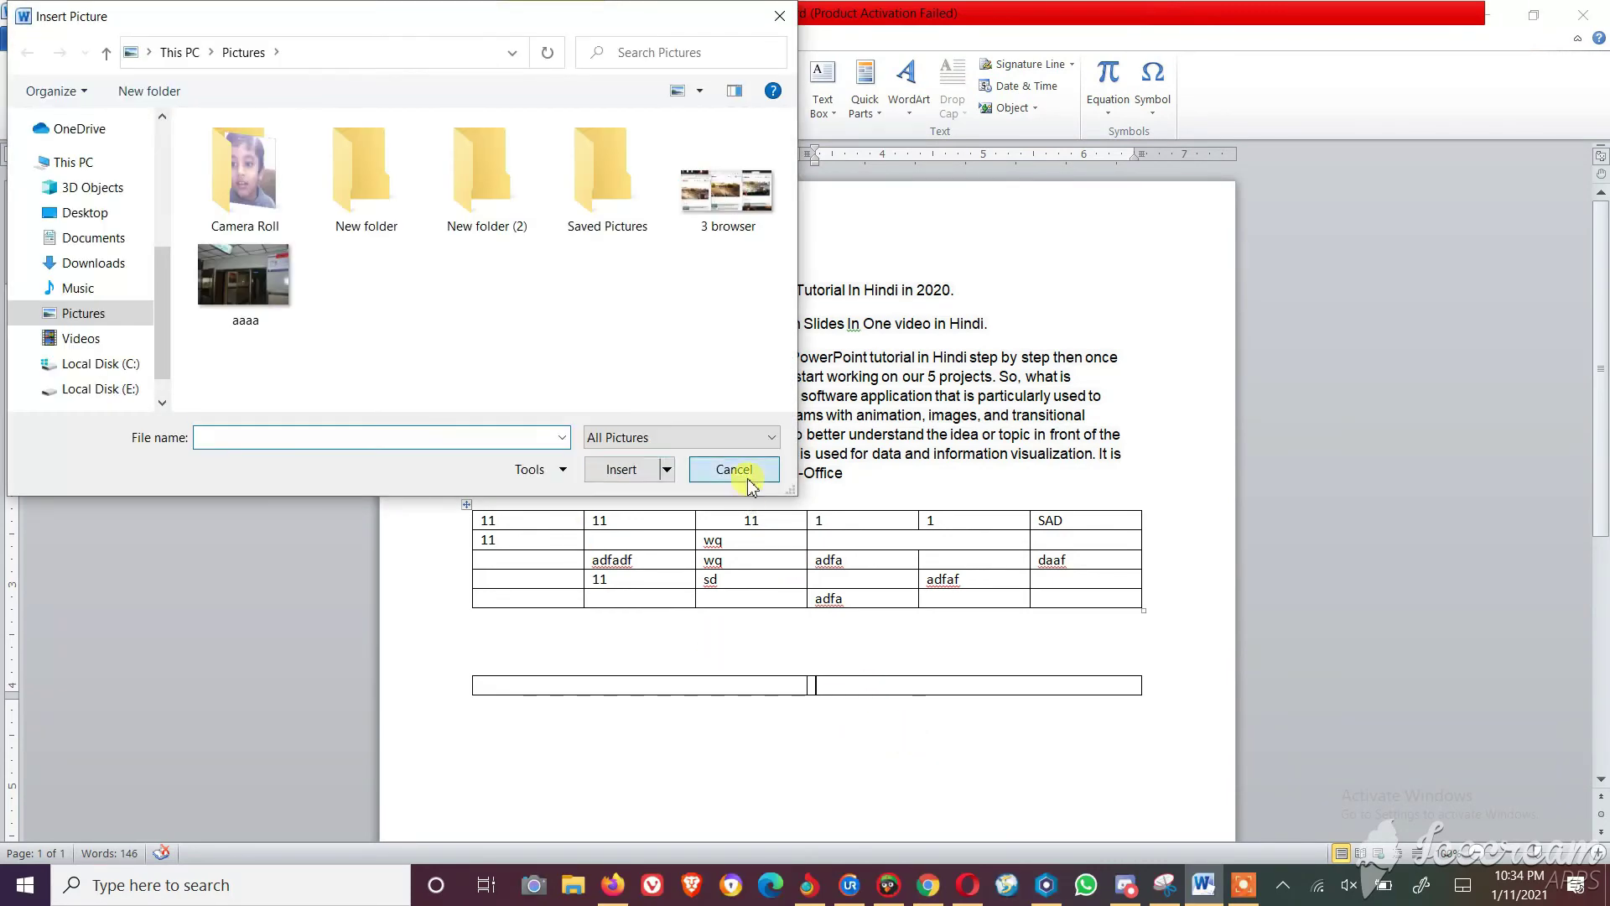
{"action": "left_click", "coordinate": [749, 484]}
{"action": "left_click", "coordinate": [828, 683]}
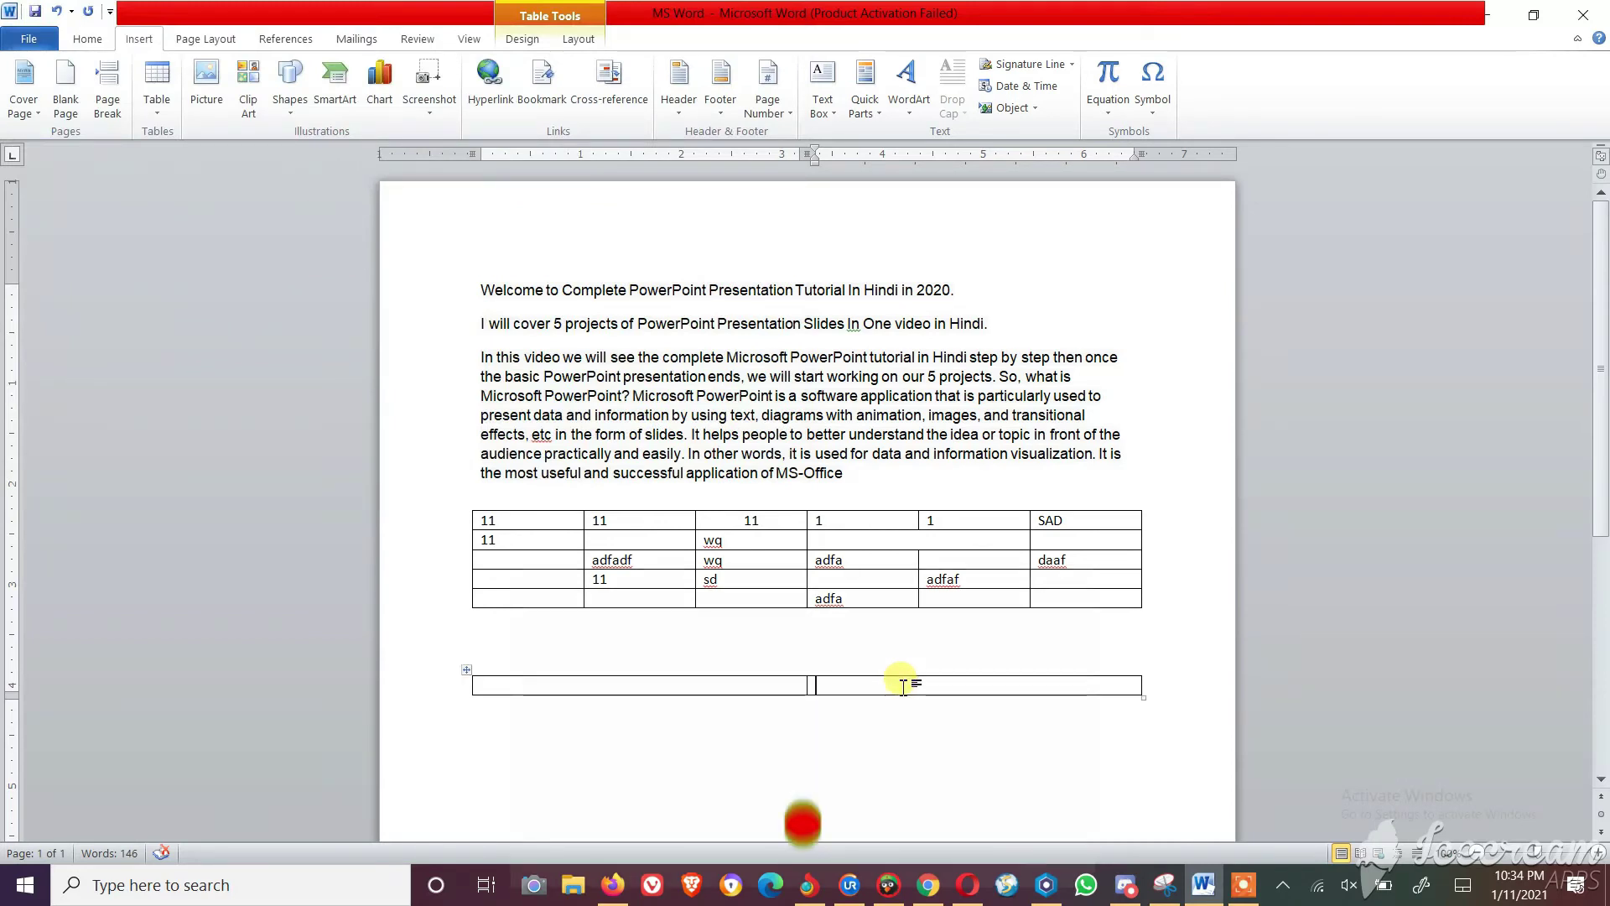
{"action": "left_click", "coordinate": [833, 648]}
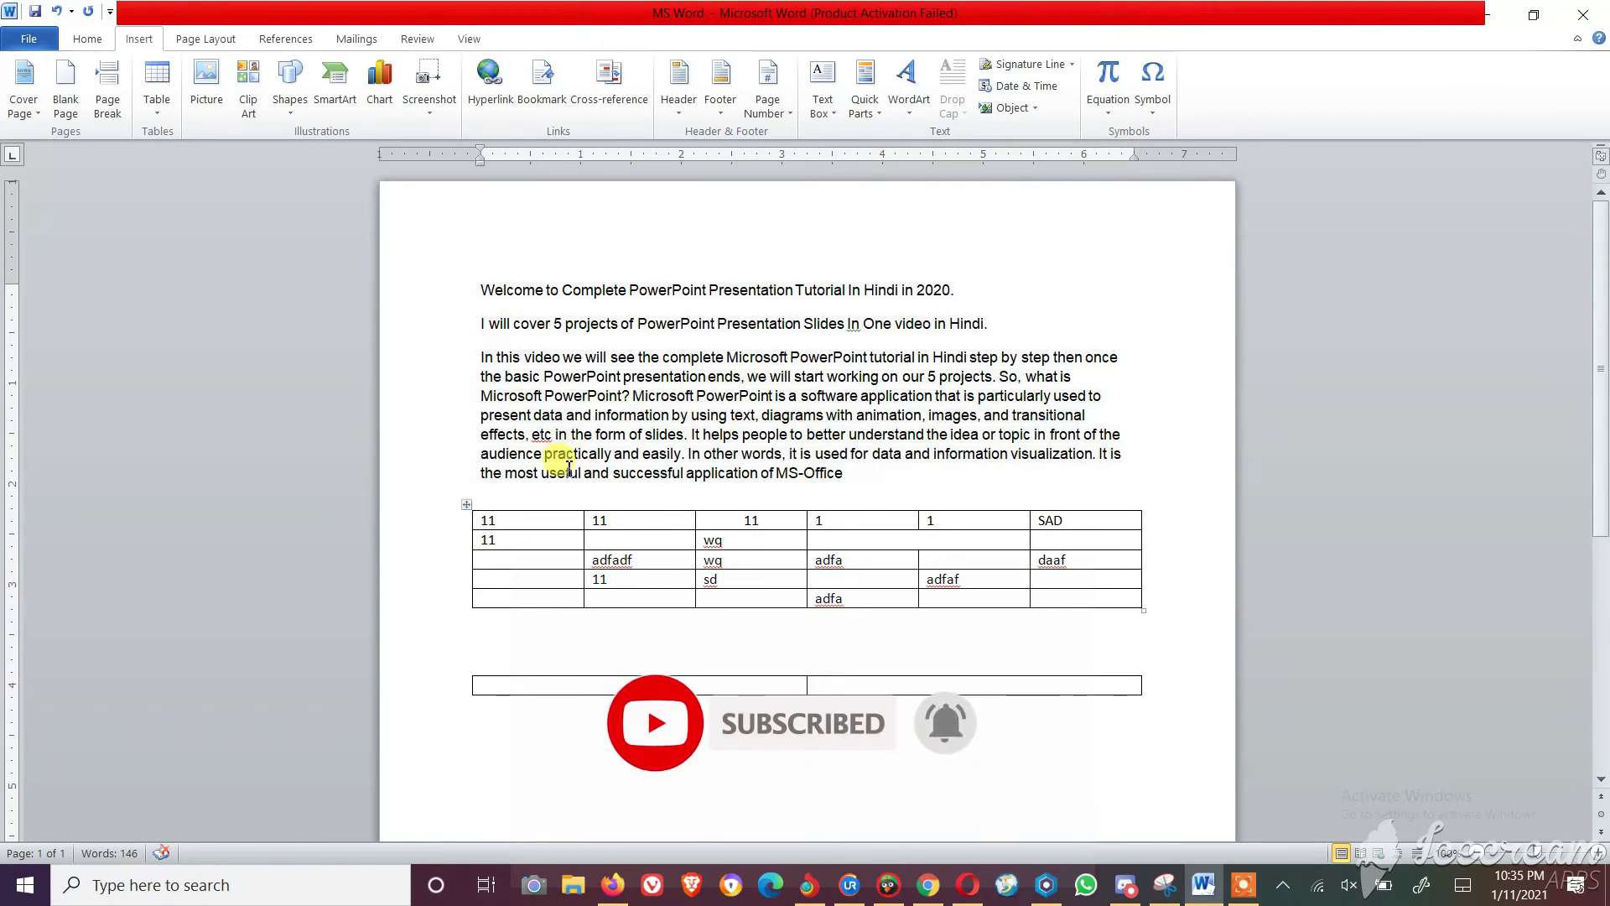
{"action": "left_click", "coordinate": [202, 81]}
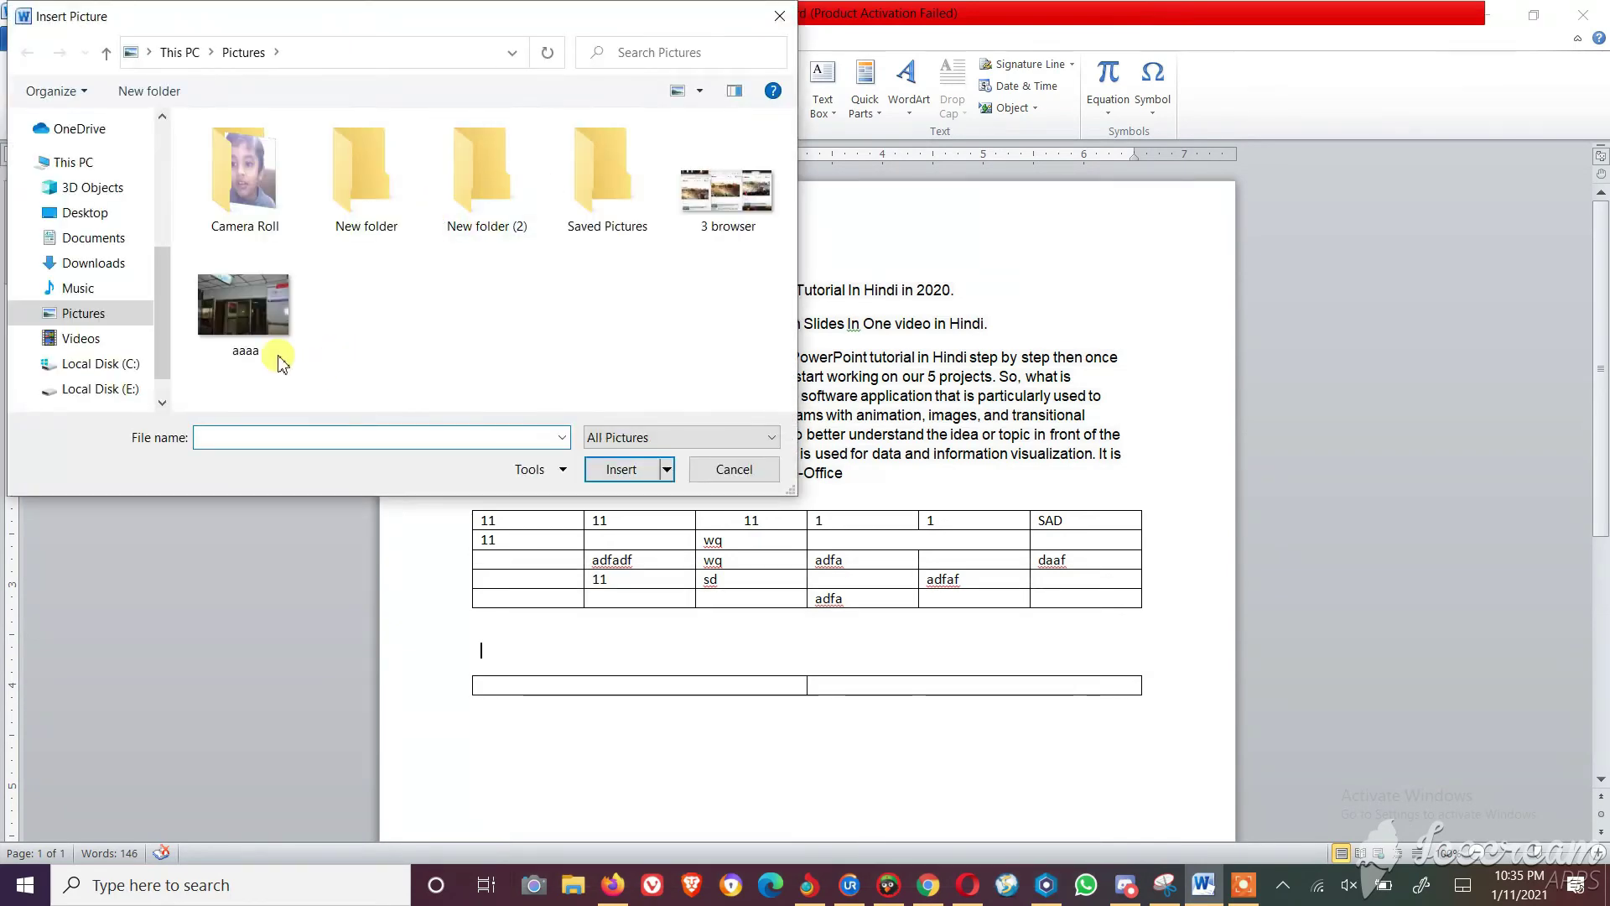
{"action": "left_click", "coordinate": [245, 306]}
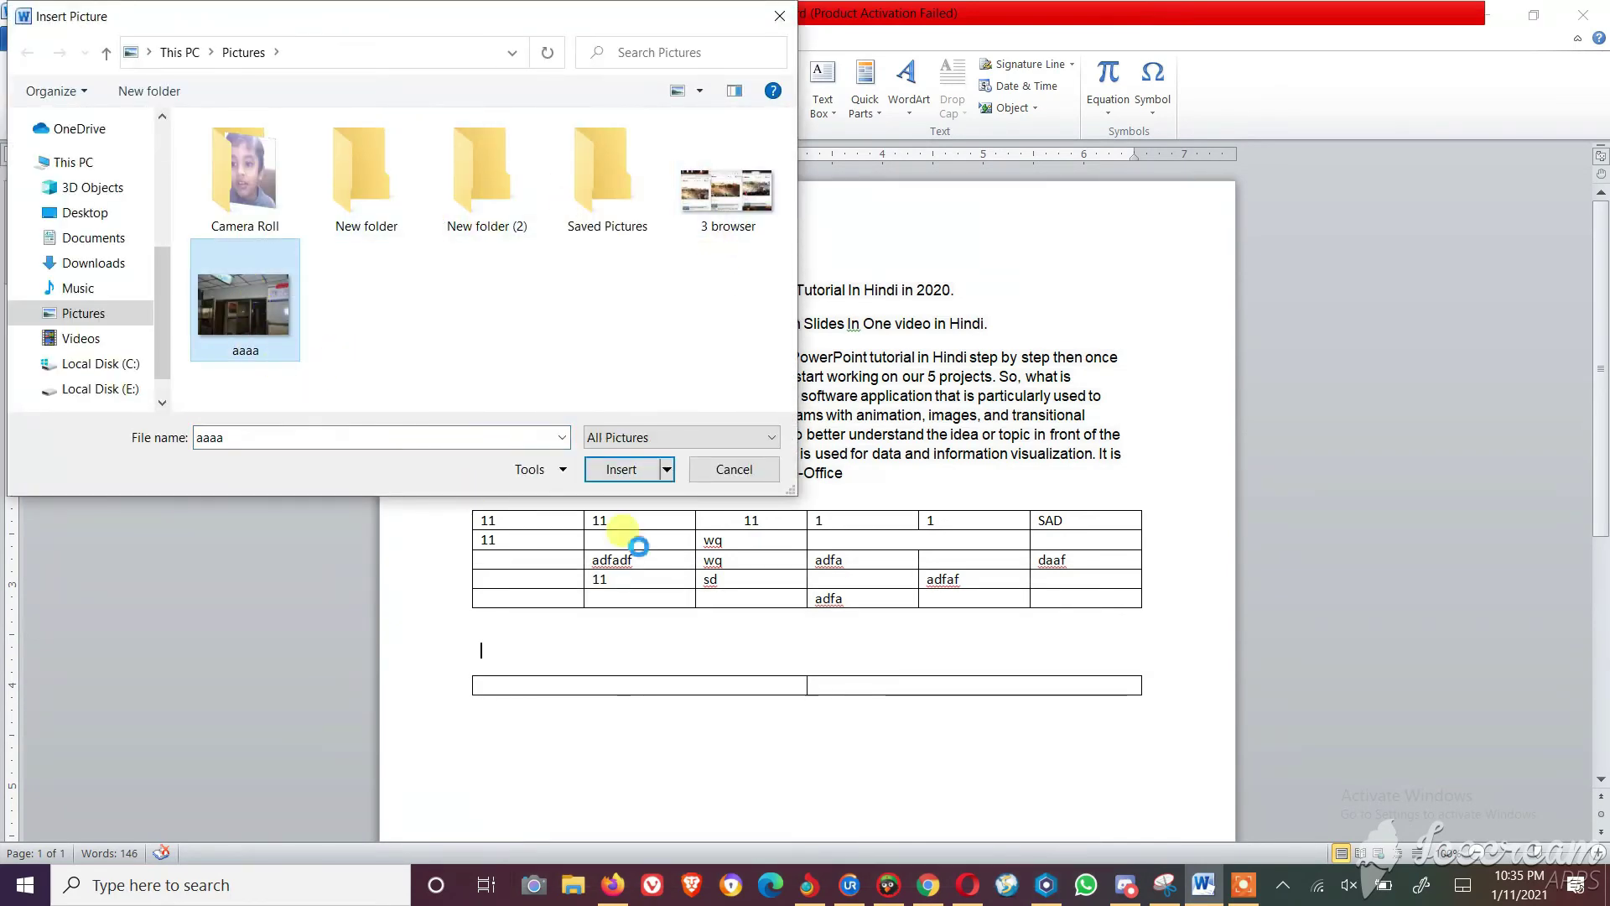
{"action": "left_click", "coordinate": [621, 468]}
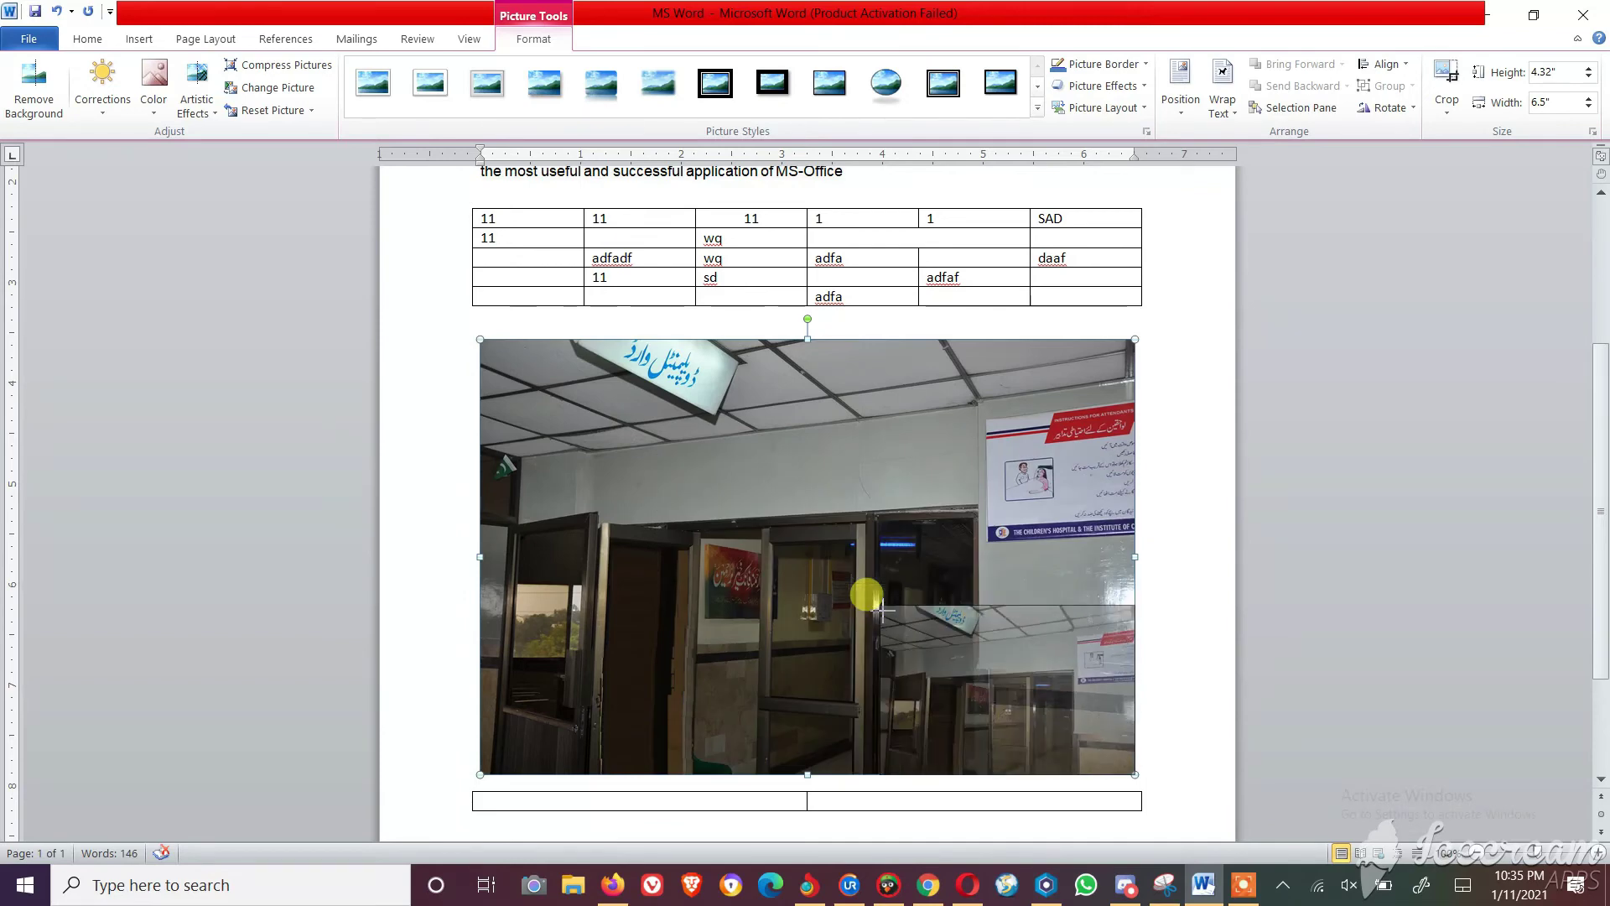
Shrink the aaaa photo to about 2.5 inches wide and move it into the right table cell
{"action": "left_click_drag", "start_coordinate": [880, 614], "coordinate": [874, 602]}
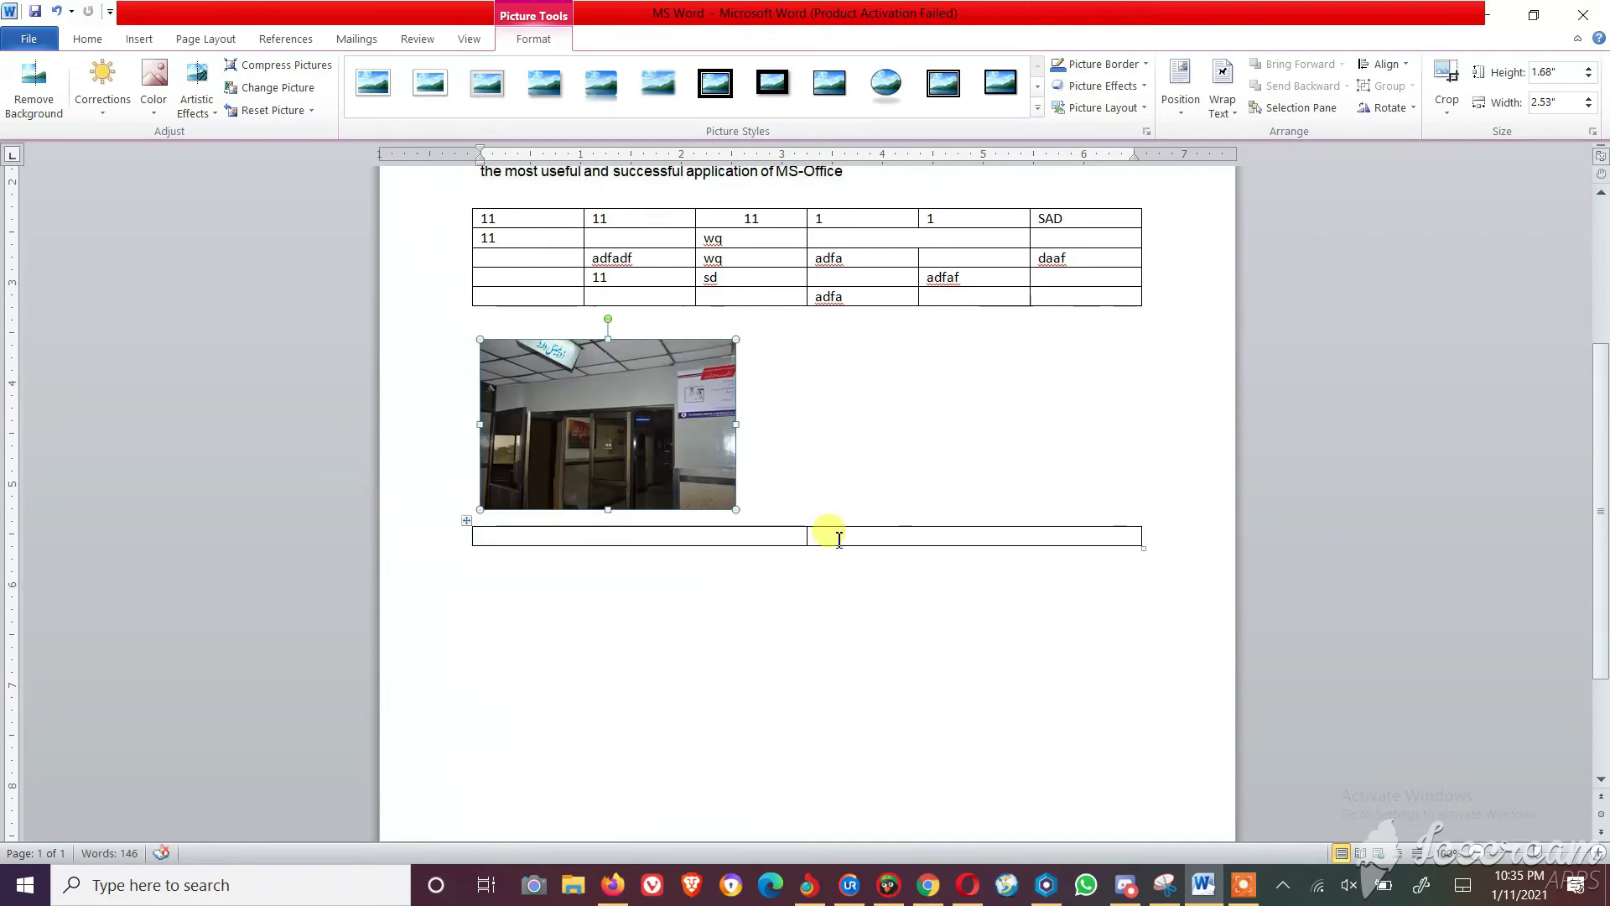
{"action": "left_click", "coordinate": [694, 505]}
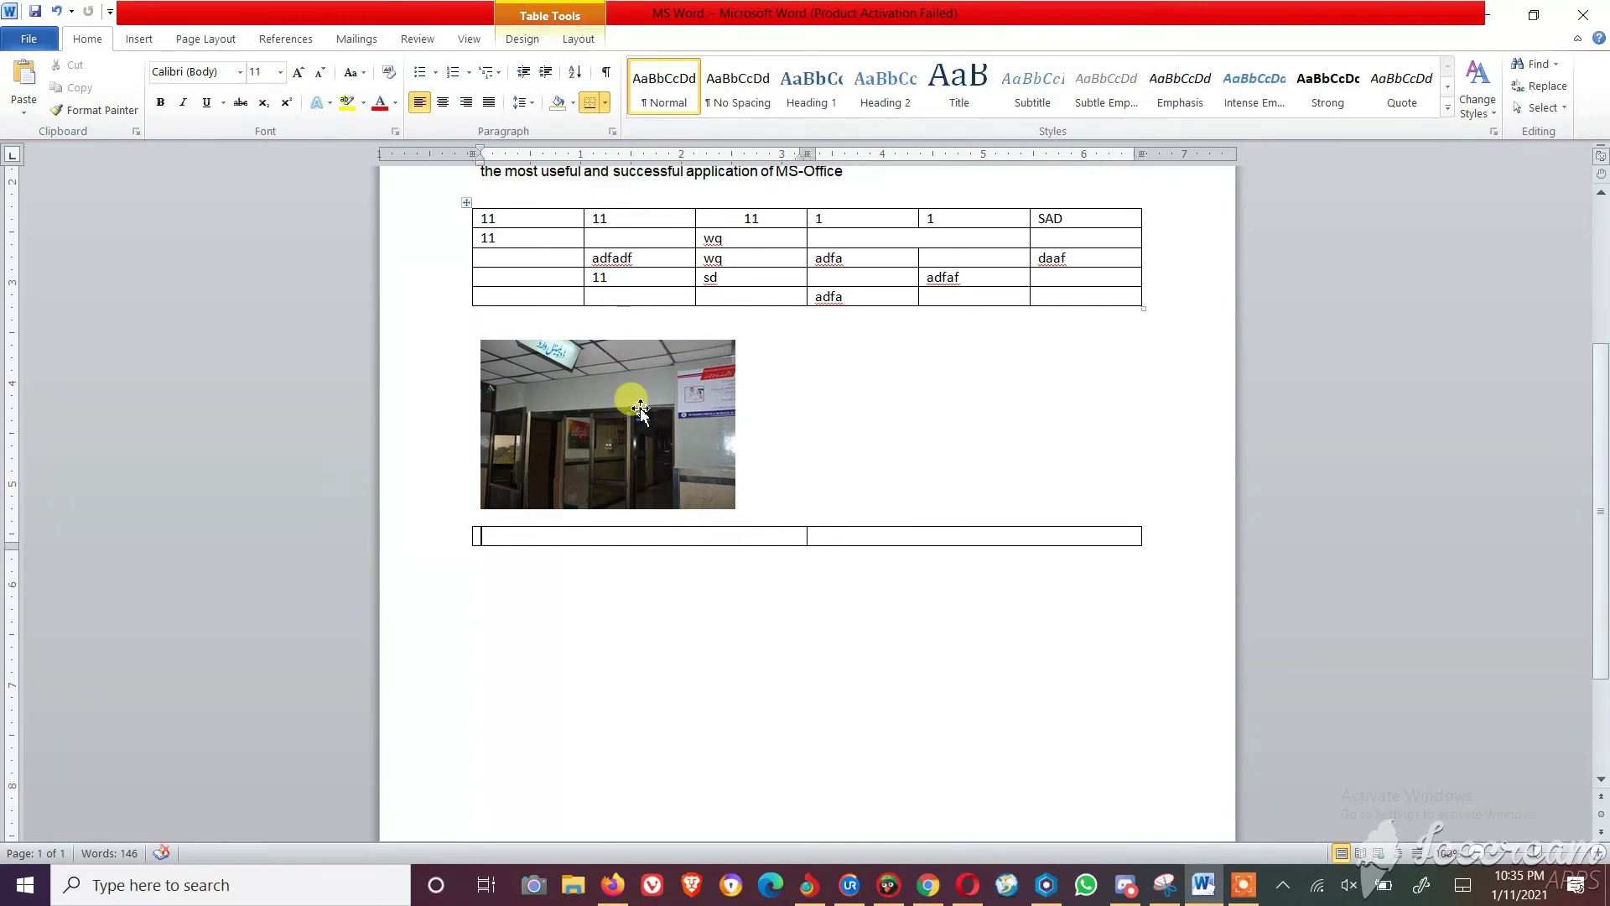
{"action": "left_click", "coordinate": [610, 400]}
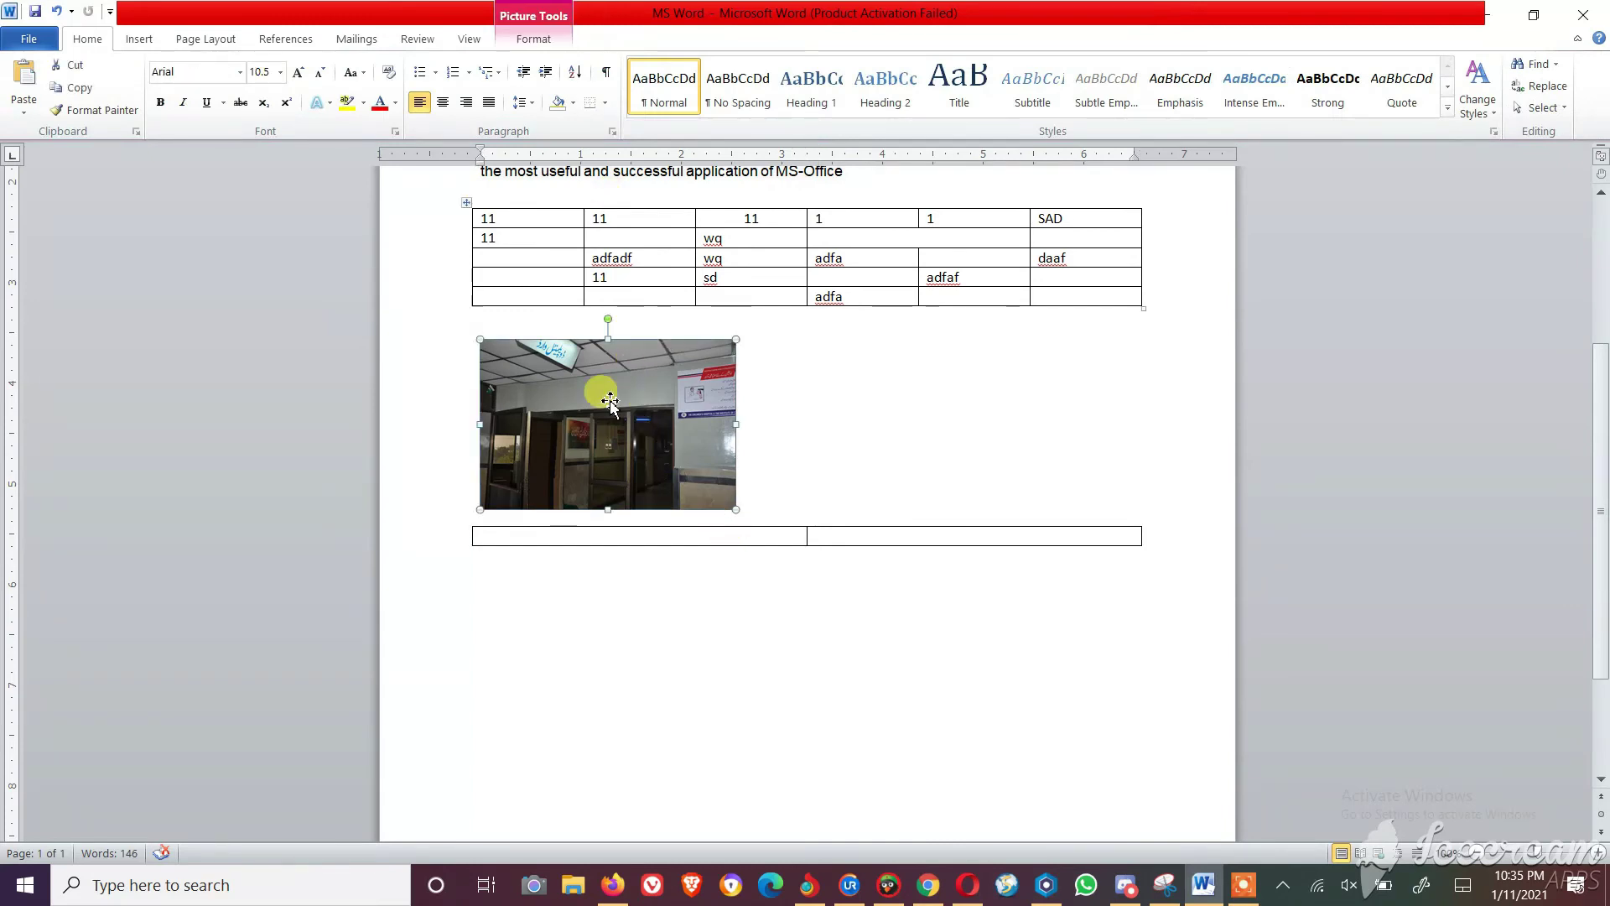
{"action": "left_click", "coordinate": [755, 399]}
{"action": "left_click", "coordinate": [566, 356]}
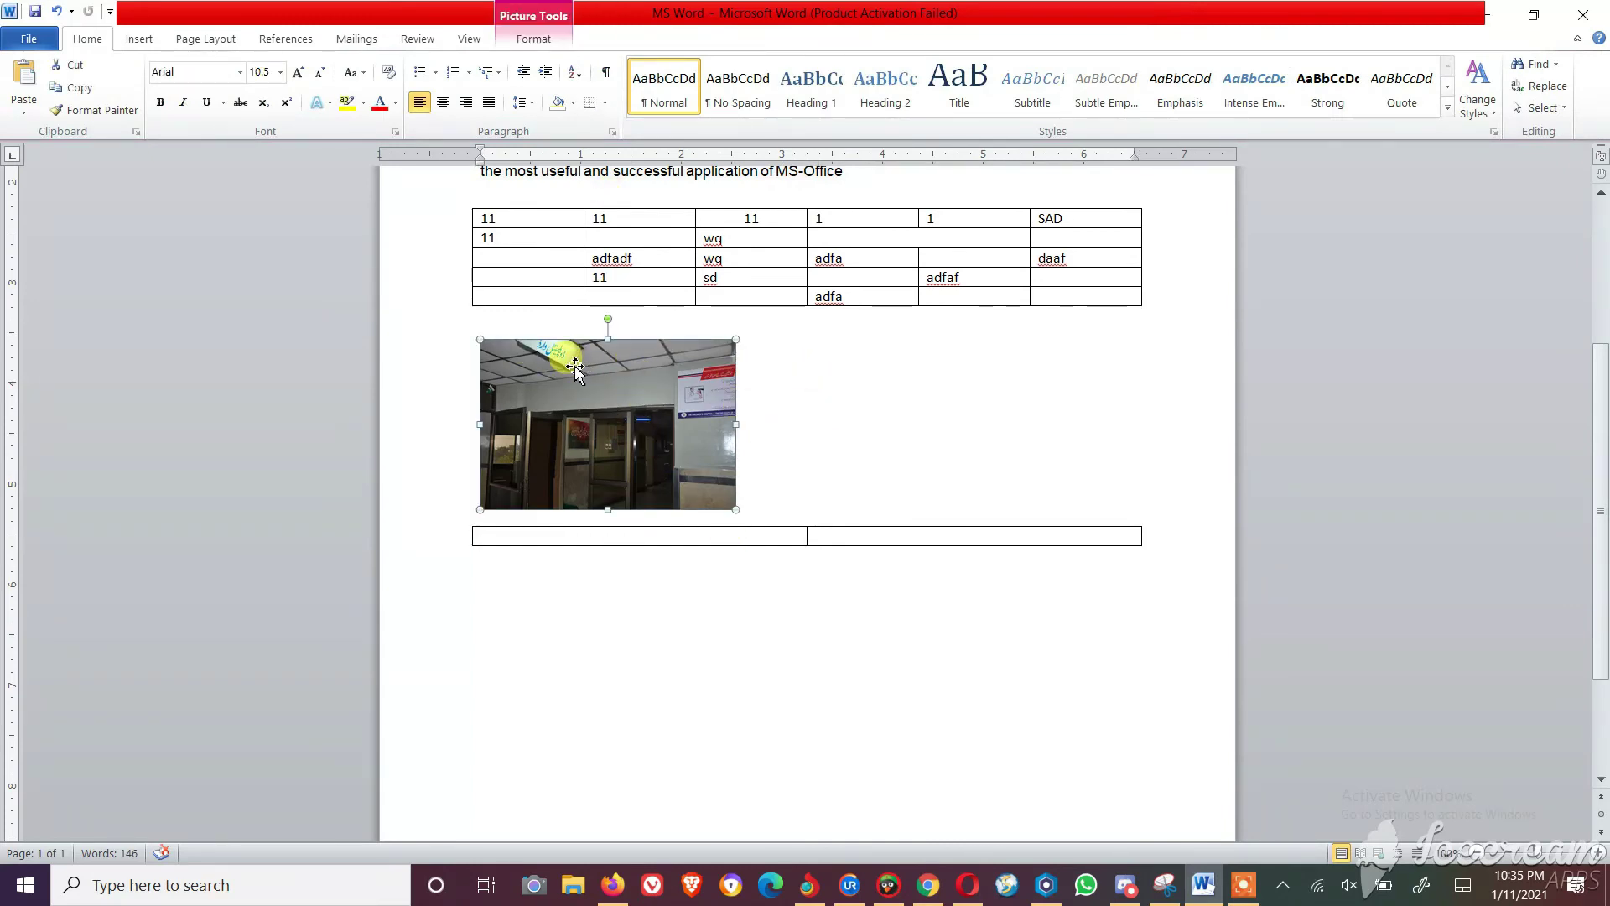
{"action": "key", "text": "Delete"}
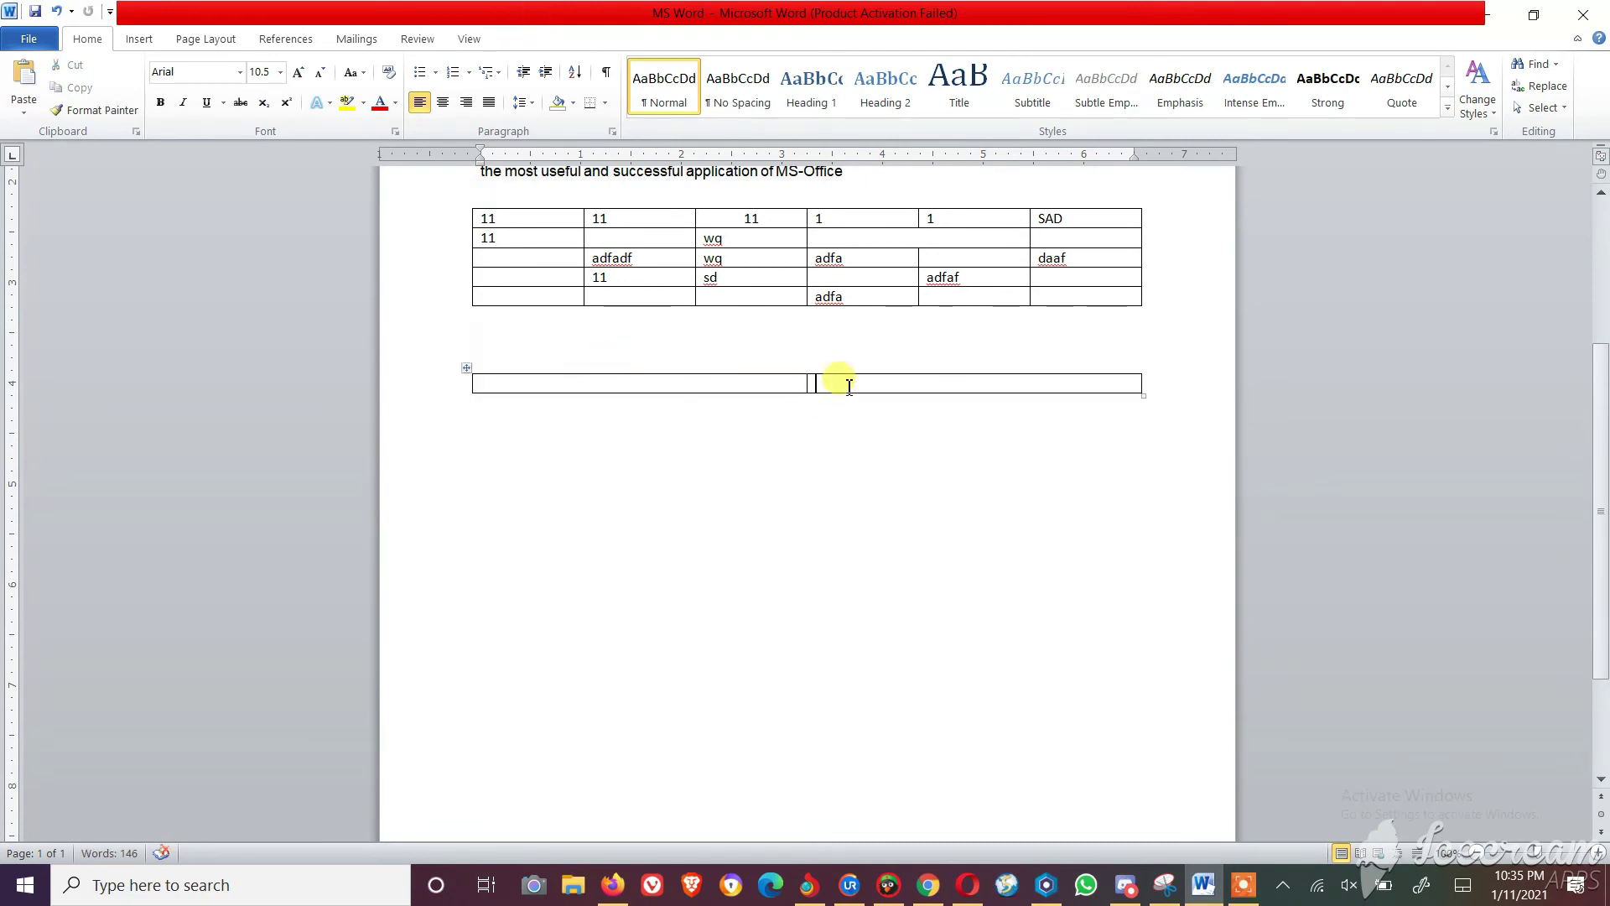
{"action": "left_click", "coordinate": [849, 385]}
{"action": "key", "text": "ctrl+v"}
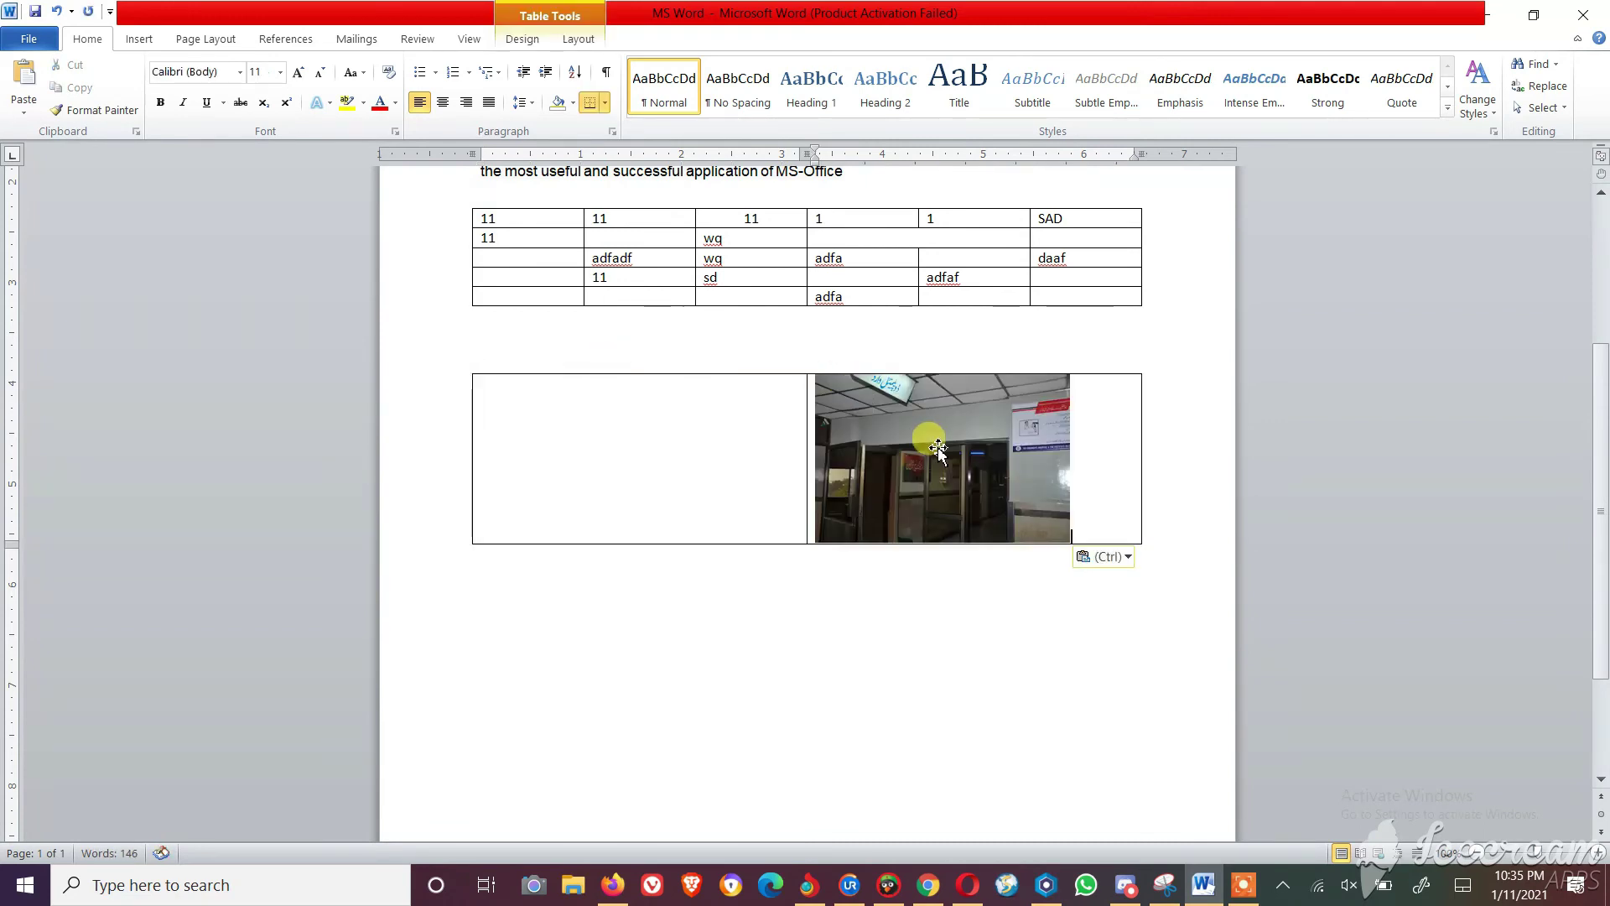
Type the sample lines 'dfadfasdfdsaf' and 'adfa' into the left table cell
{"action": "left_click", "coordinate": [483, 398]}
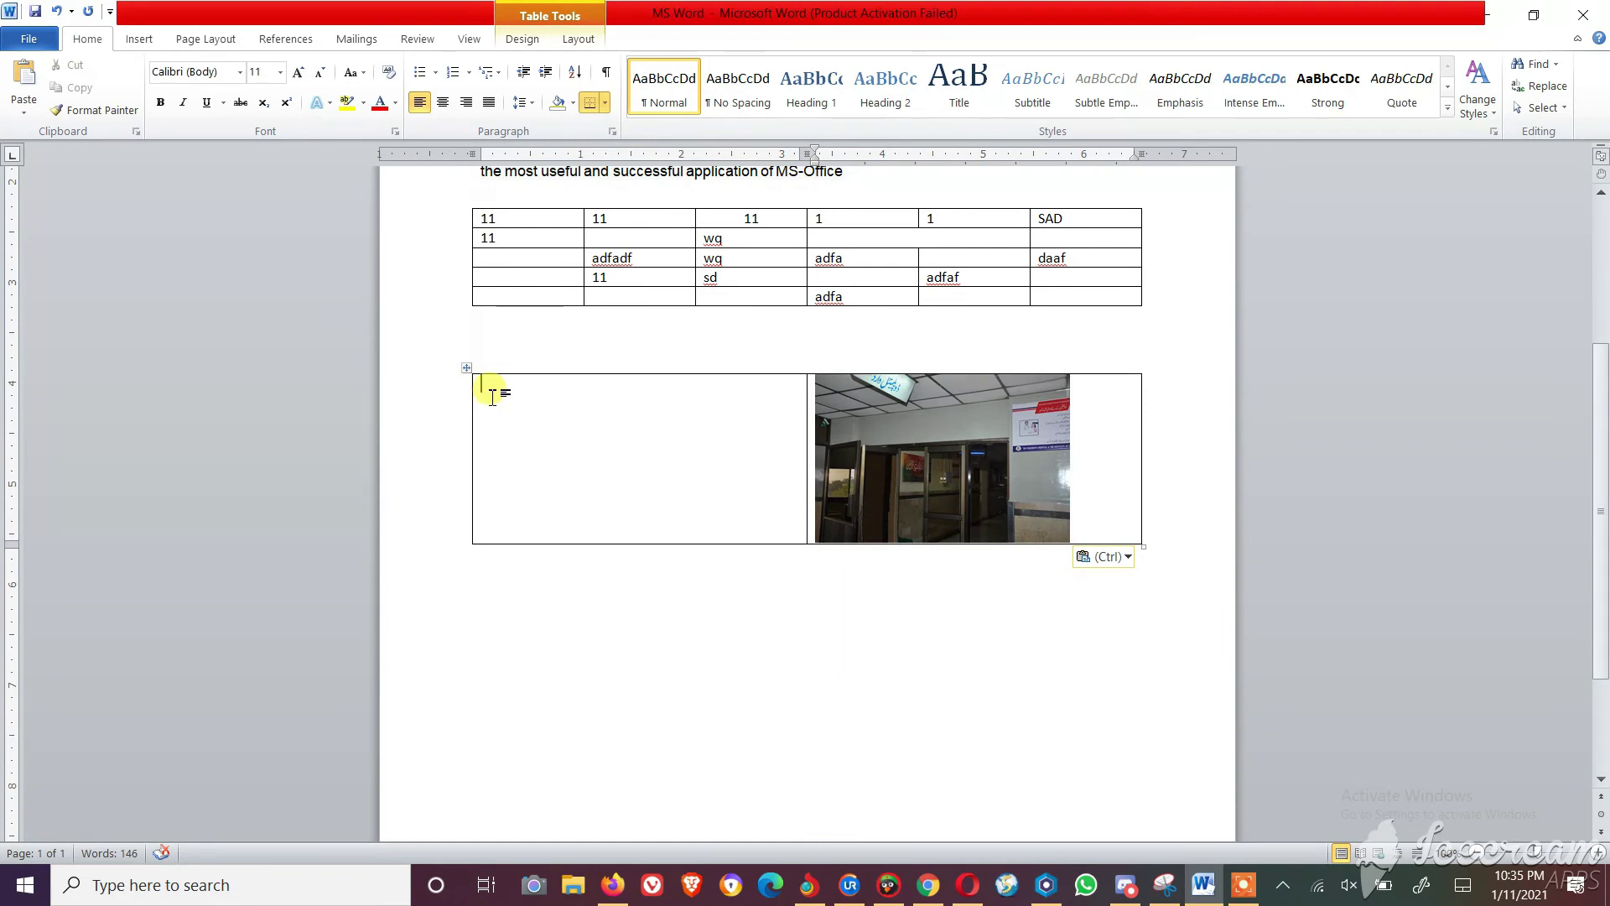
{"action": "type", "text": "dfadfasdfdsaf"}
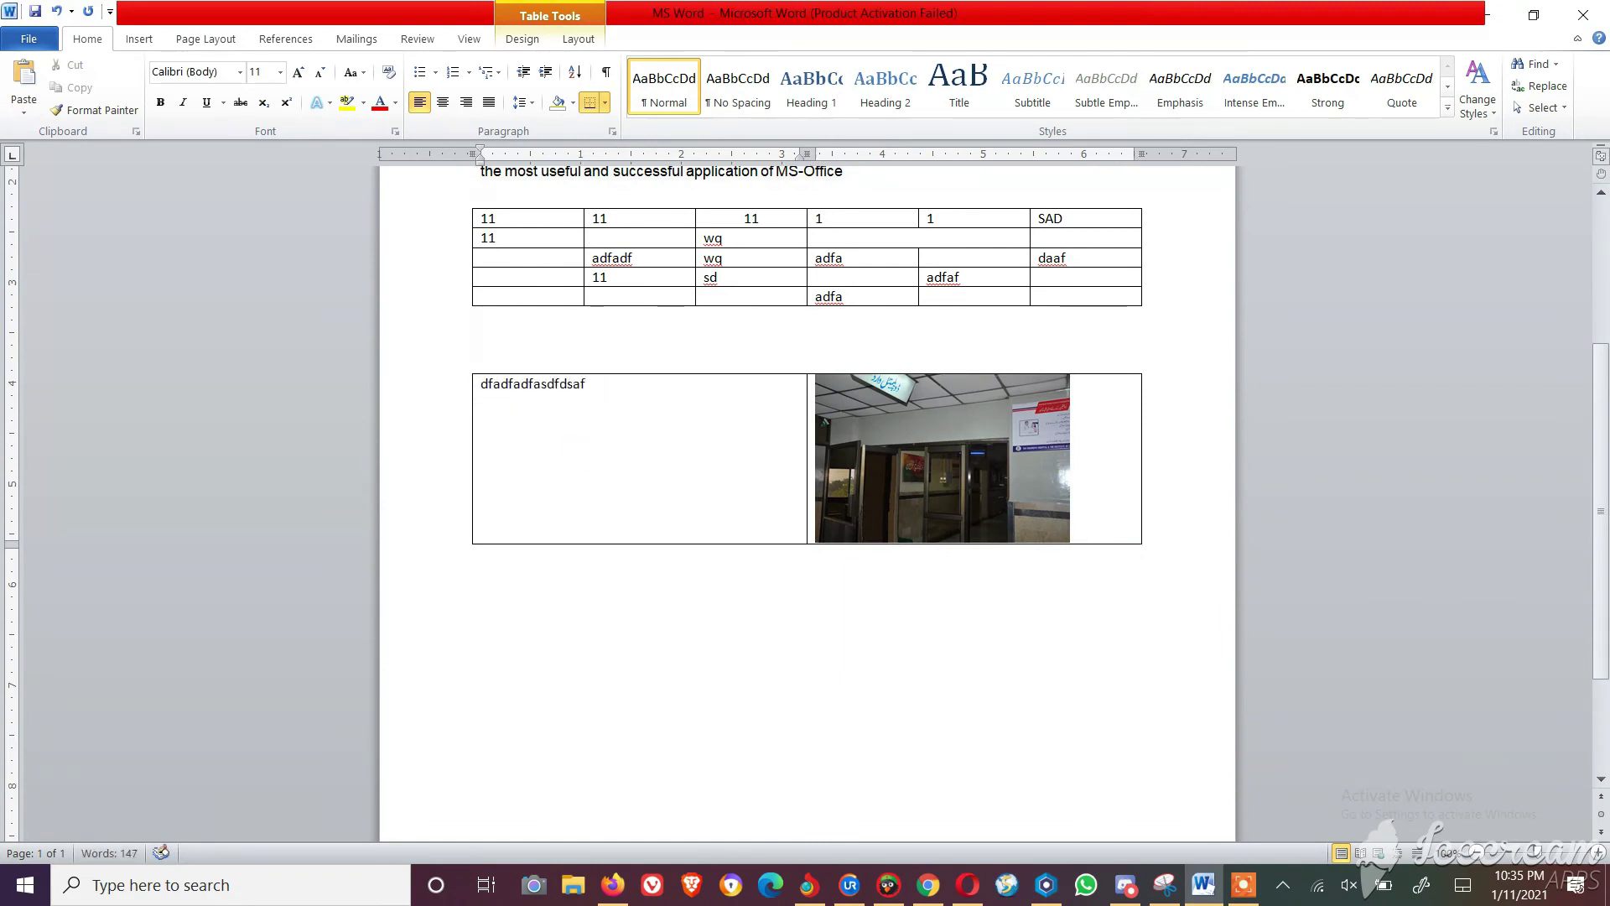
{"action": "key", "text": "Return"}
{"action": "type", "text": "a"}
{"action": "key", "text": "Return"}
{"action": "type", "text": "dfa"}
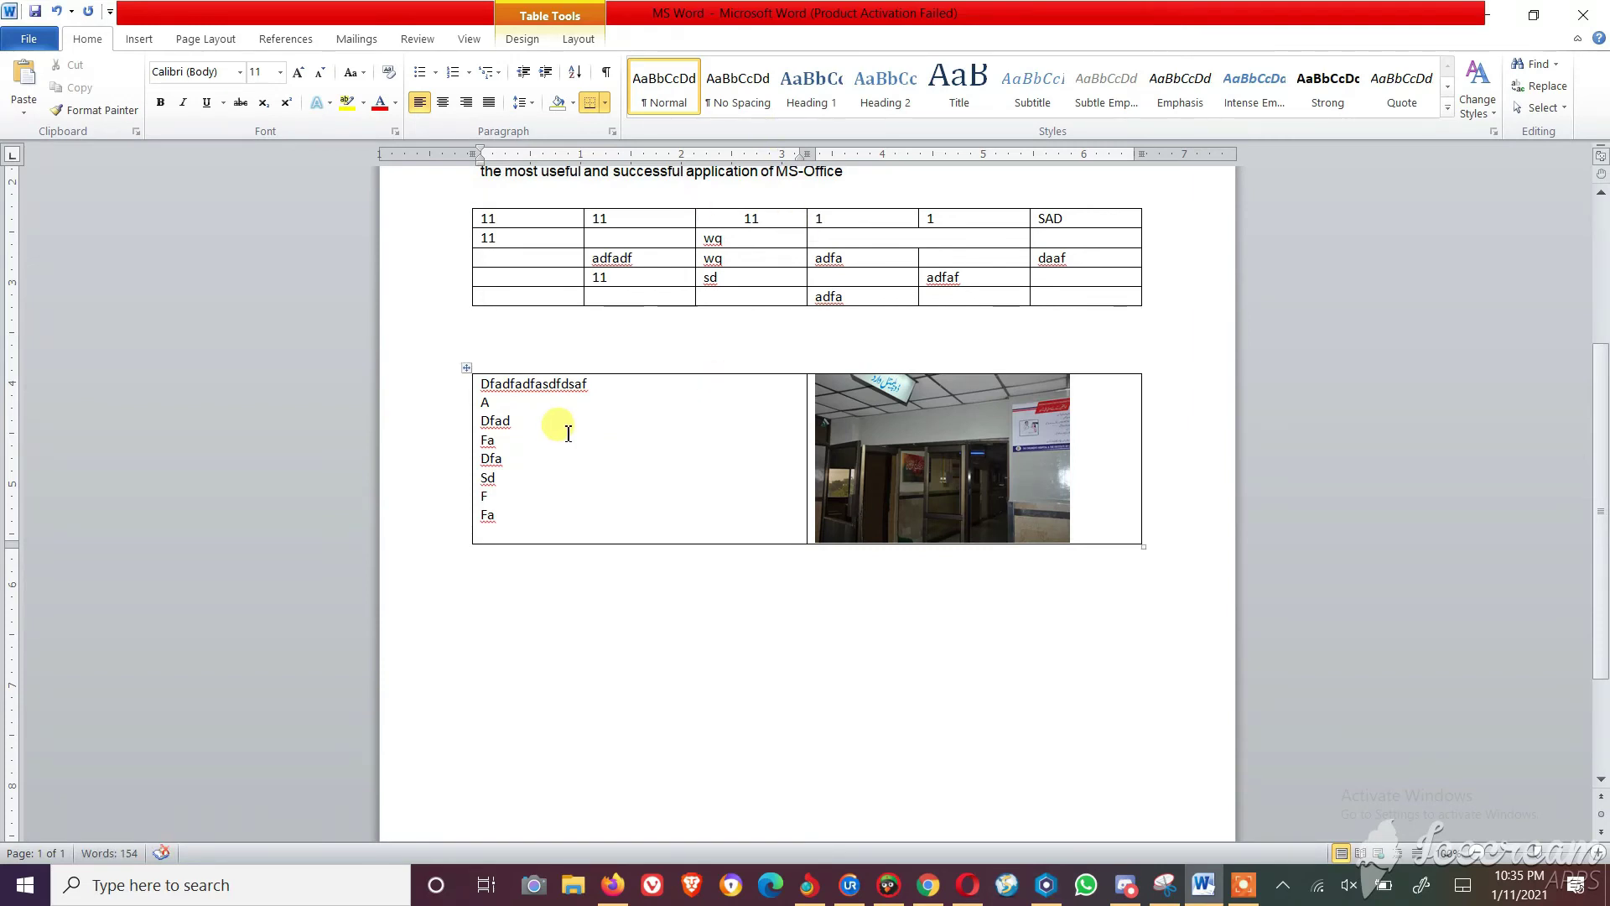
Resize the photo in the right cell by shrinking it, then enlarging it slightly
{"action": "left_click", "coordinate": [958, 445]}
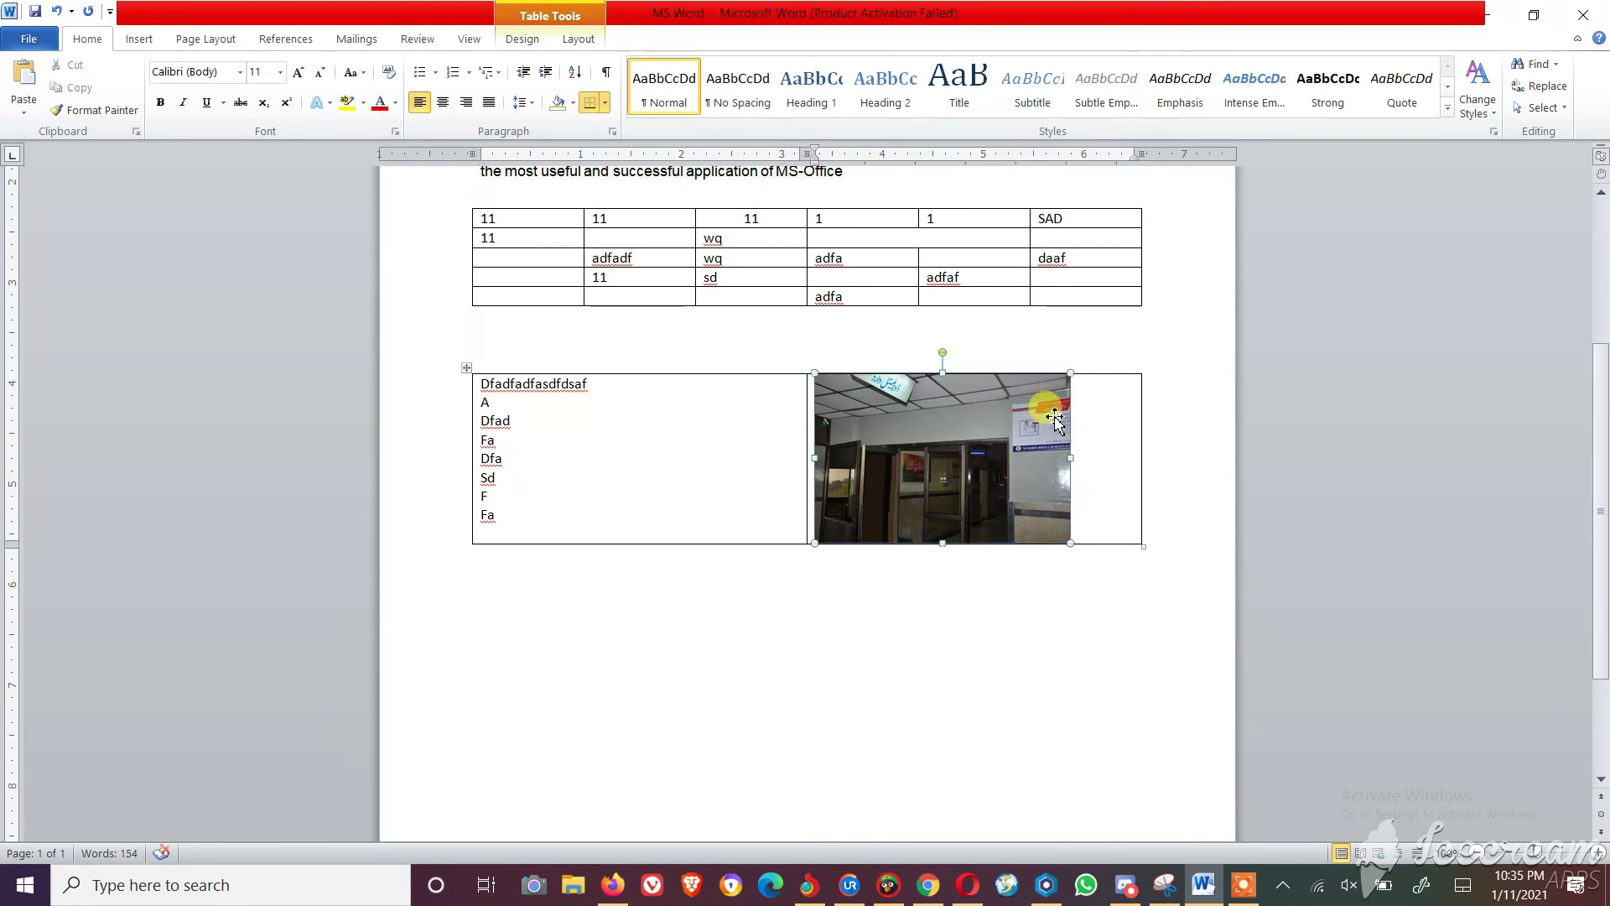
{"action": "left_click_drag", "start_coordinate": [1073, 375], "coordinate": [1000, 427]}
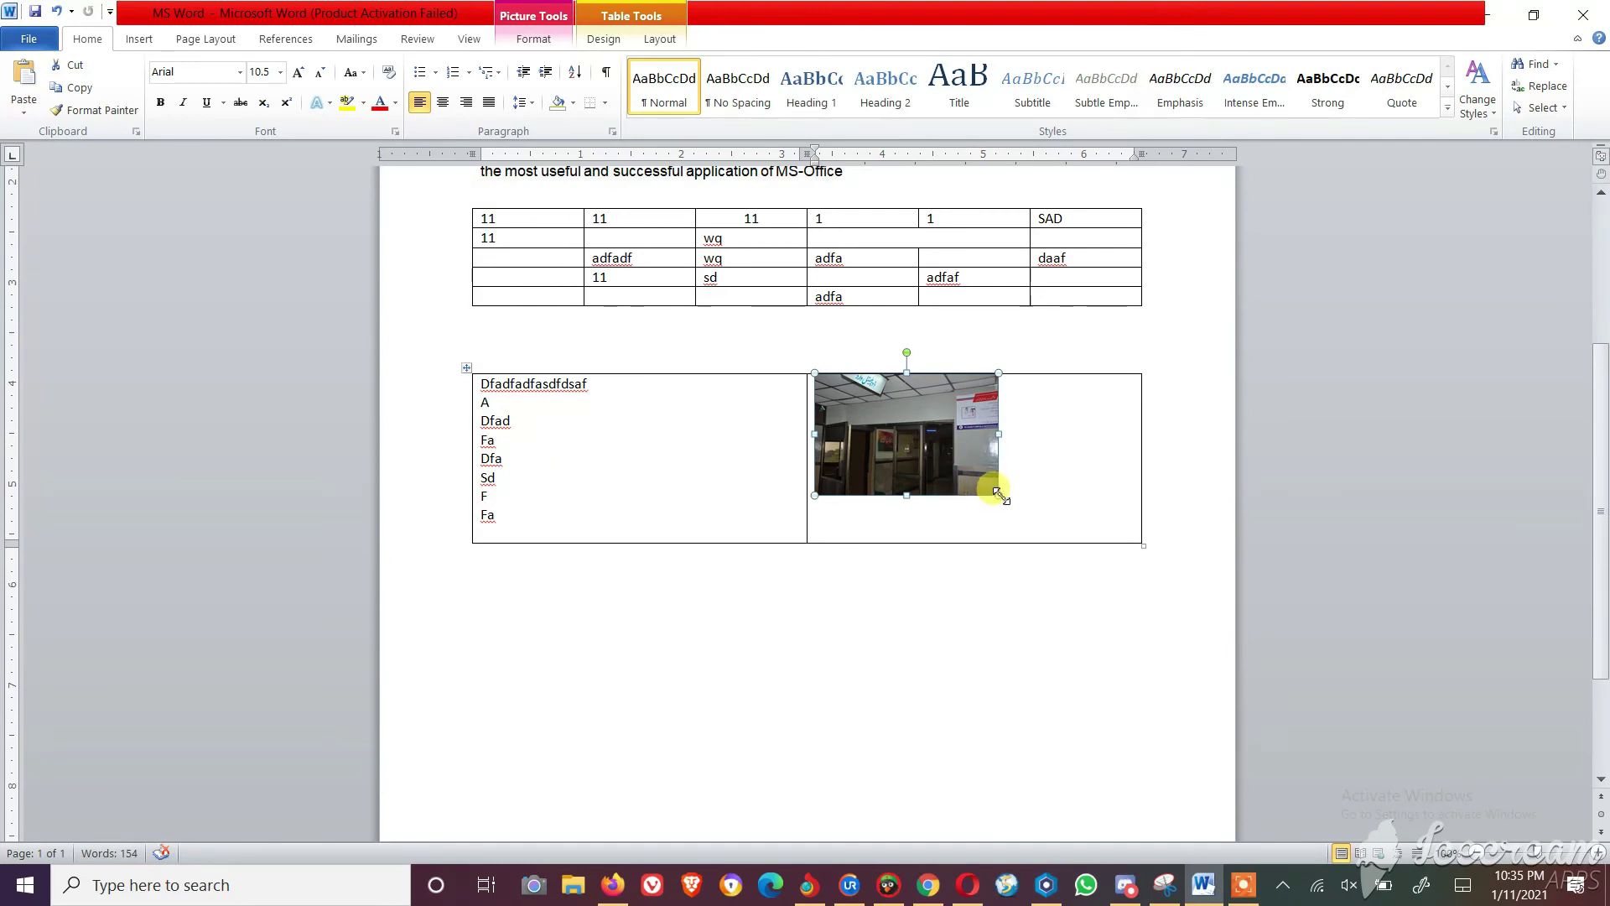
{"action": "left_click_drag", "start_coordinate": [997, 493], "coordinate": [1030, 536]}
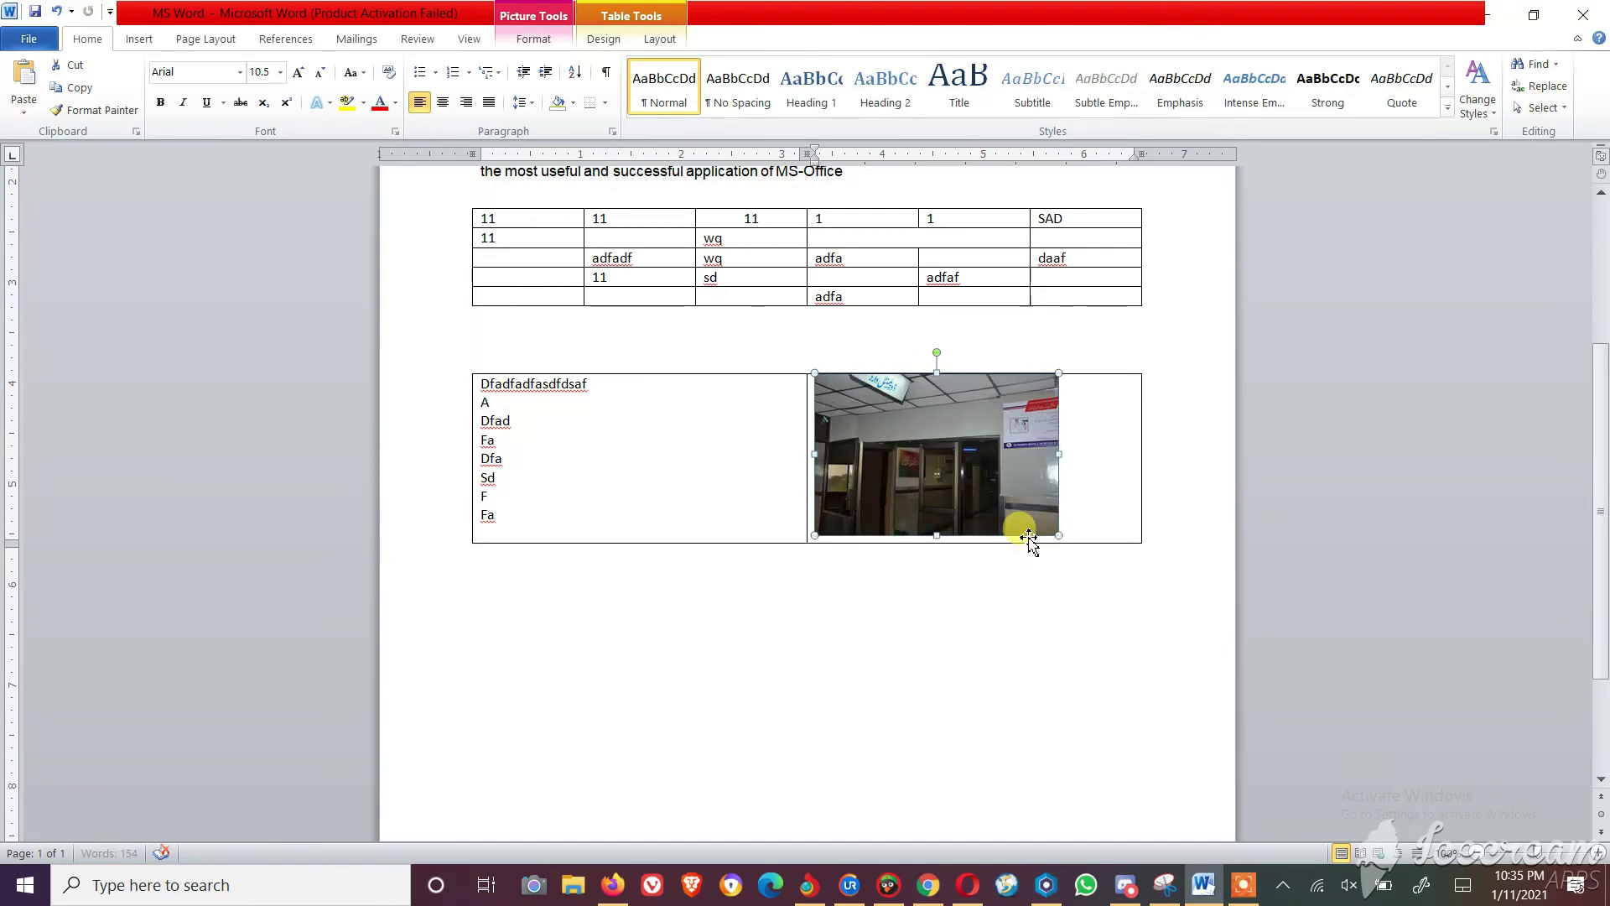
{"action": "left_click", "coordinate": [596, 344]}
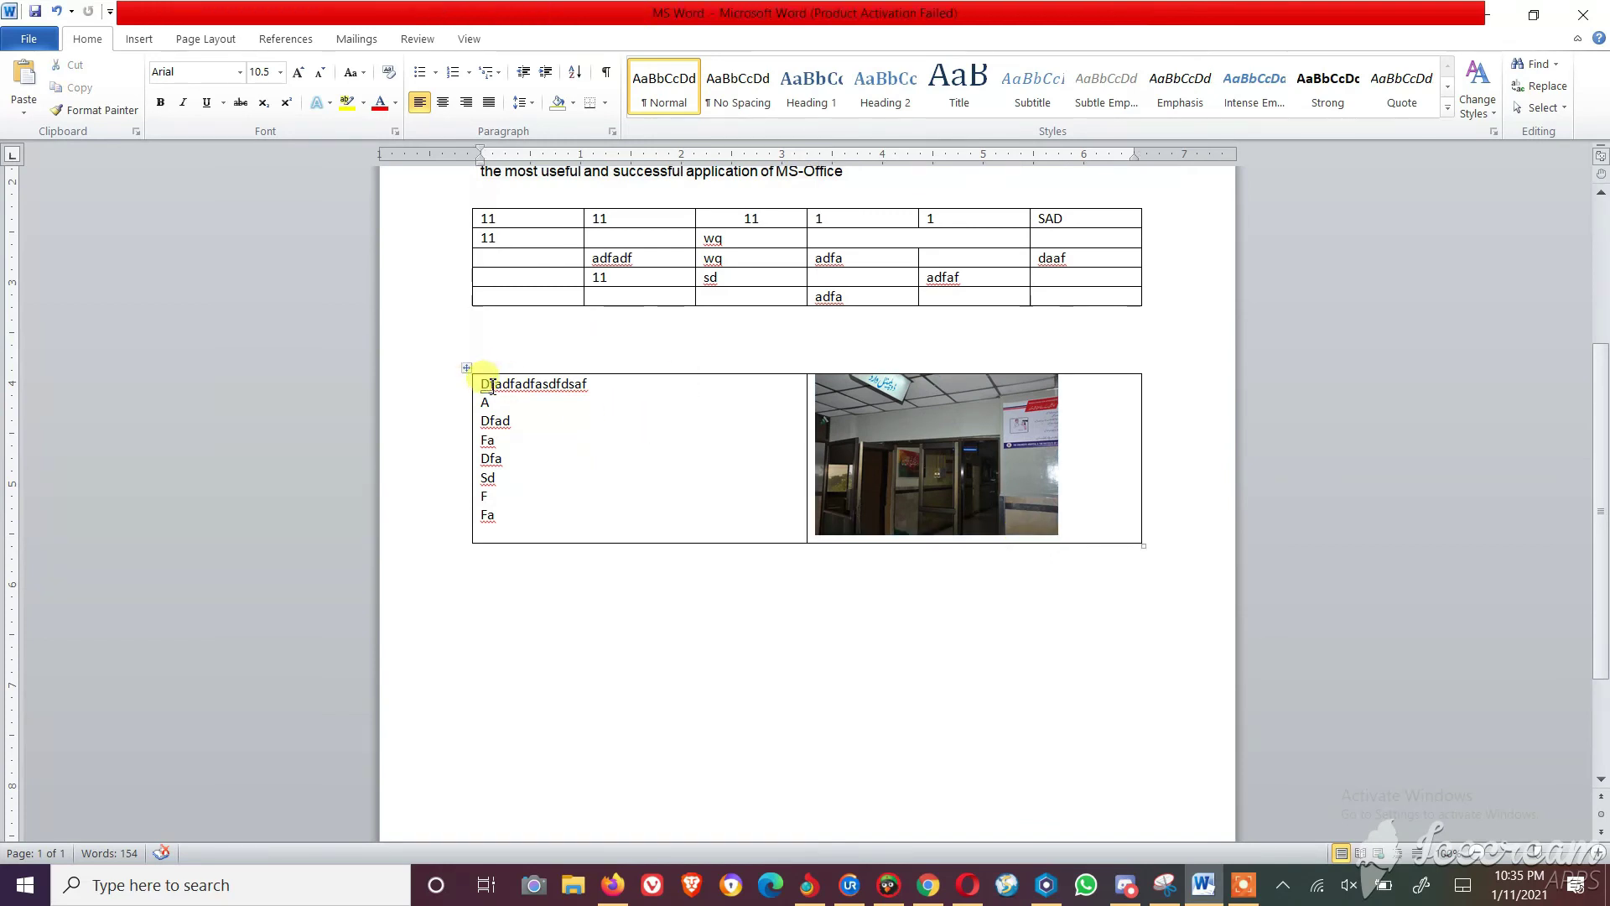
{"action": "left_click_drag", "start_coordinate": [493, 386], "coordinate": [565, 492]}
{"action": "left_click", "coordinate": [870, 587]}
{"action": "left_click", "coordinate": [880, 512]}
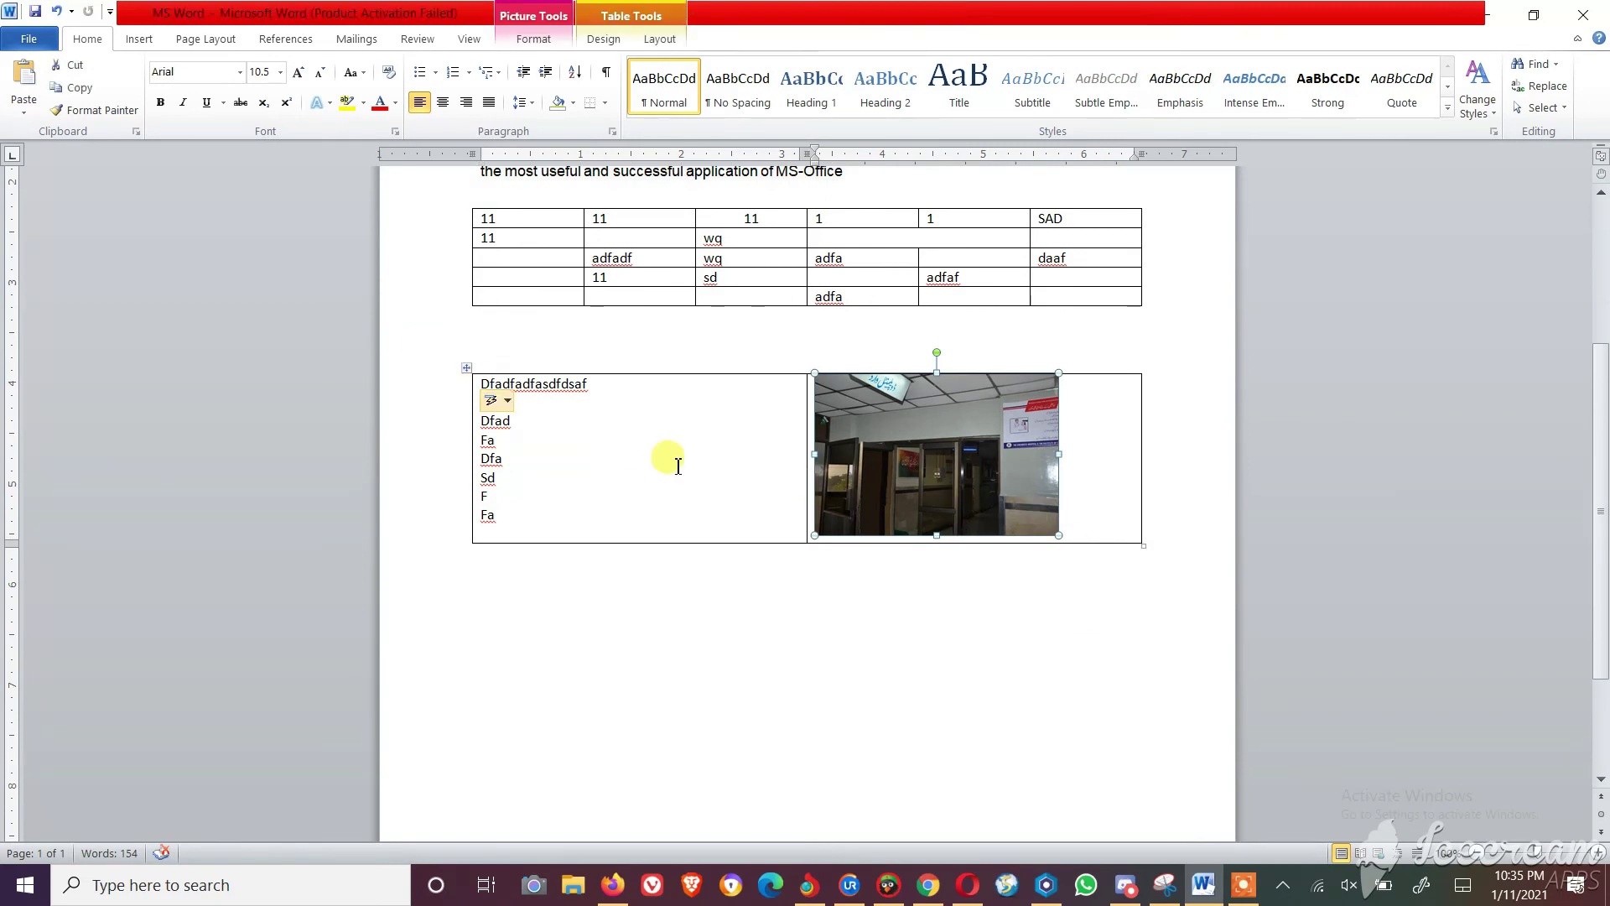
{"action": "left_click", "coordinate": [467, 367]}
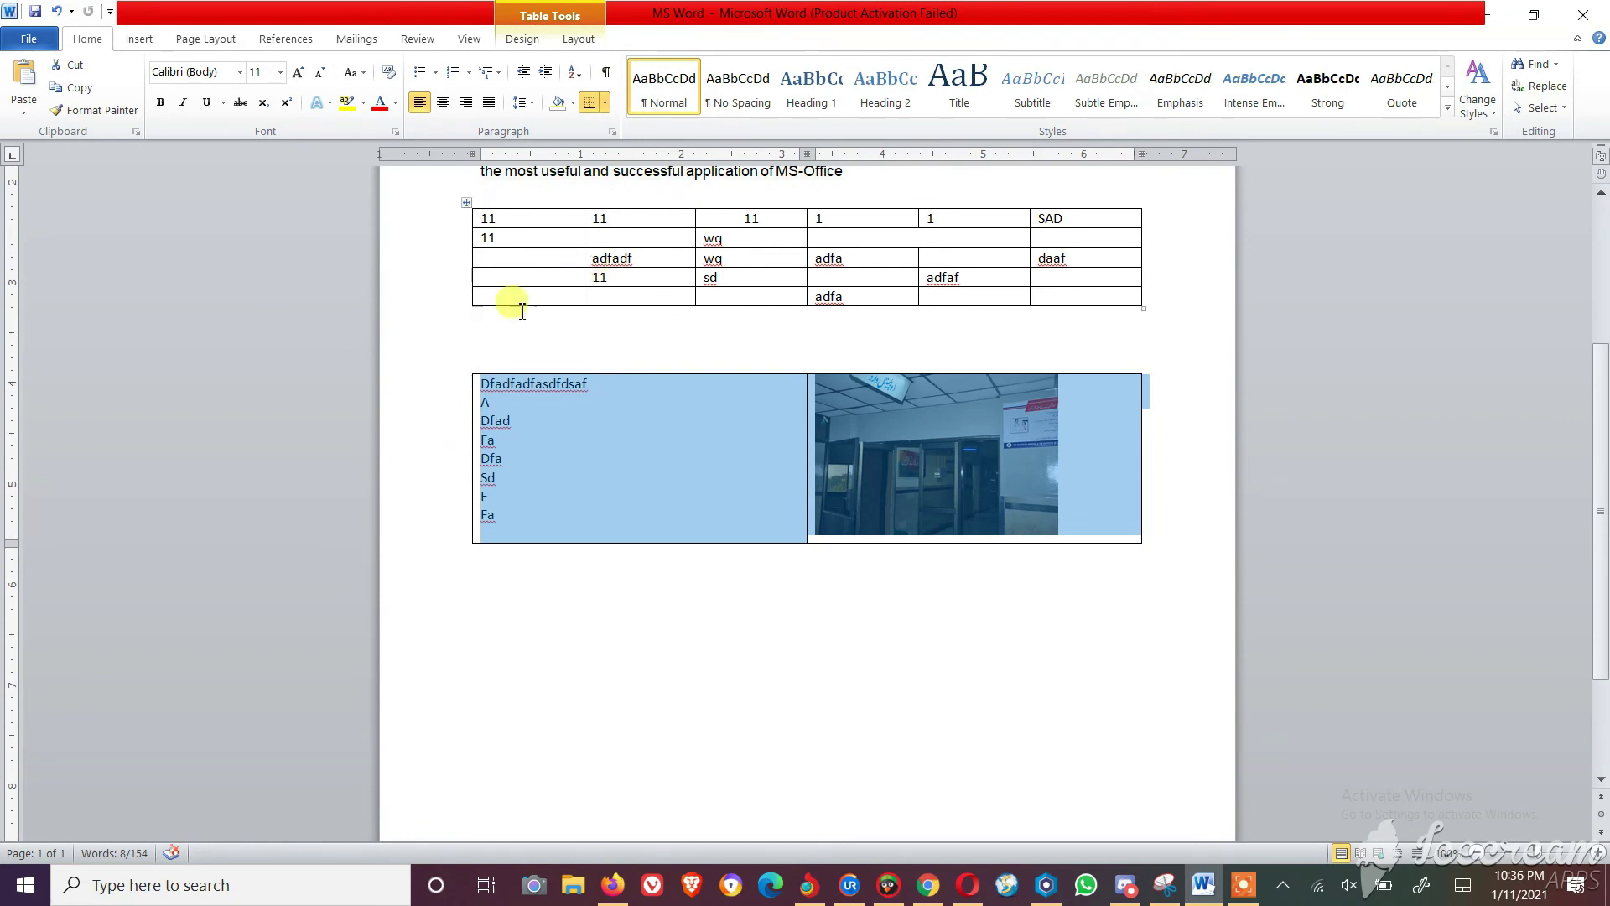
{"action": "left_click", "coordinate": [603, 104]}
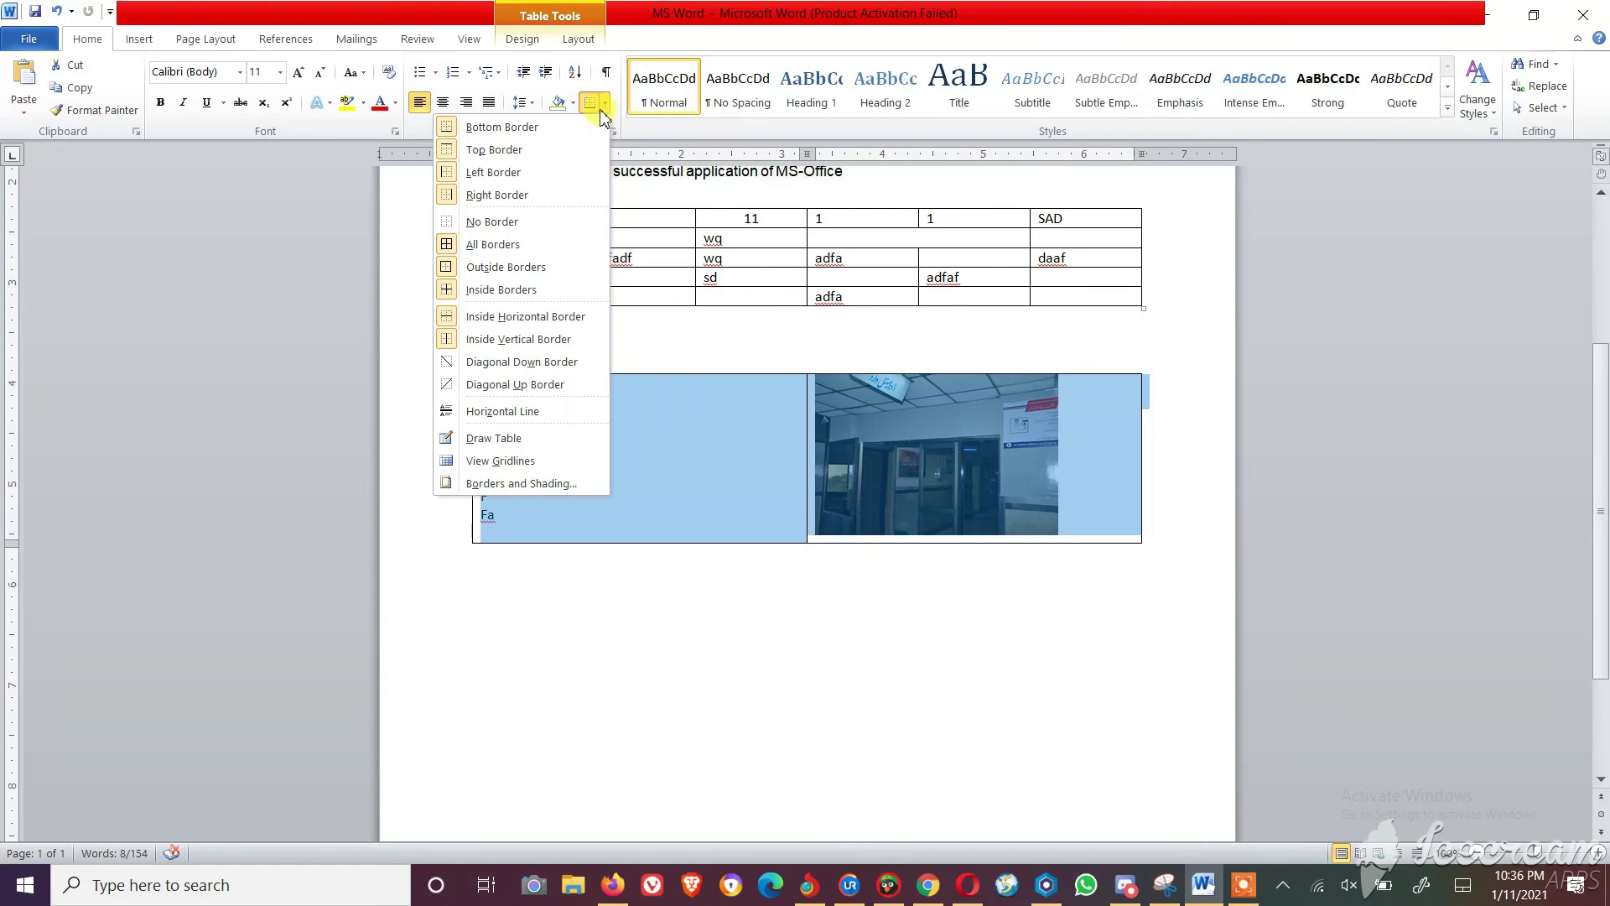
{"action": "left_click", "coordinate": [491, 223]}
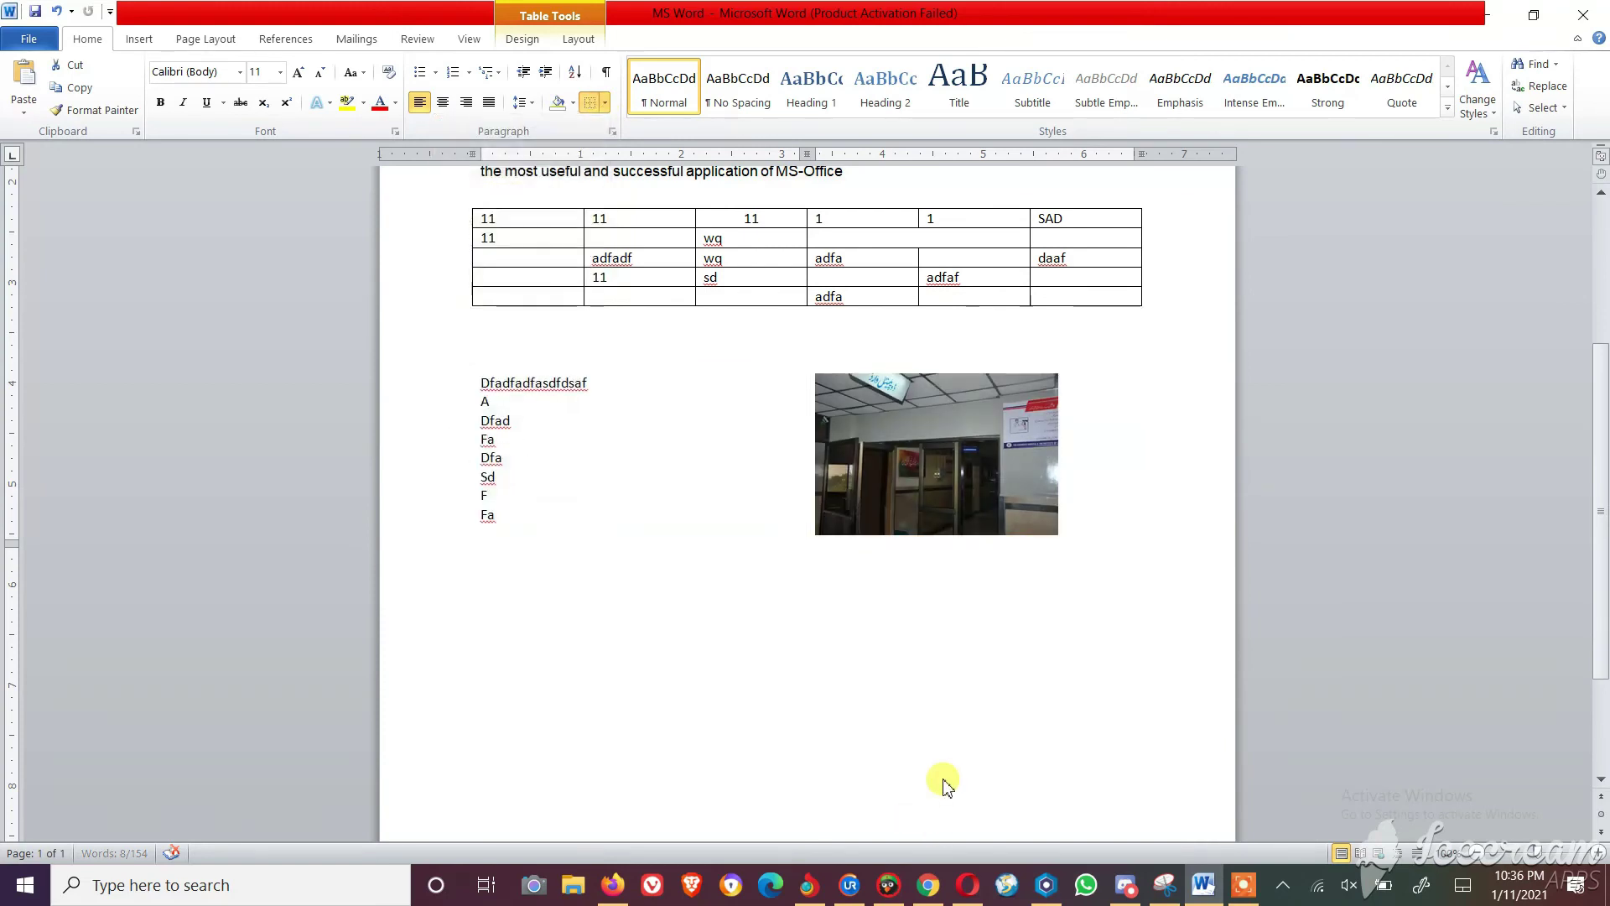
{"action": "left_click", "coordinate": [902, 746]}
{"action": "left_click", "coordinate": [484, 383]}
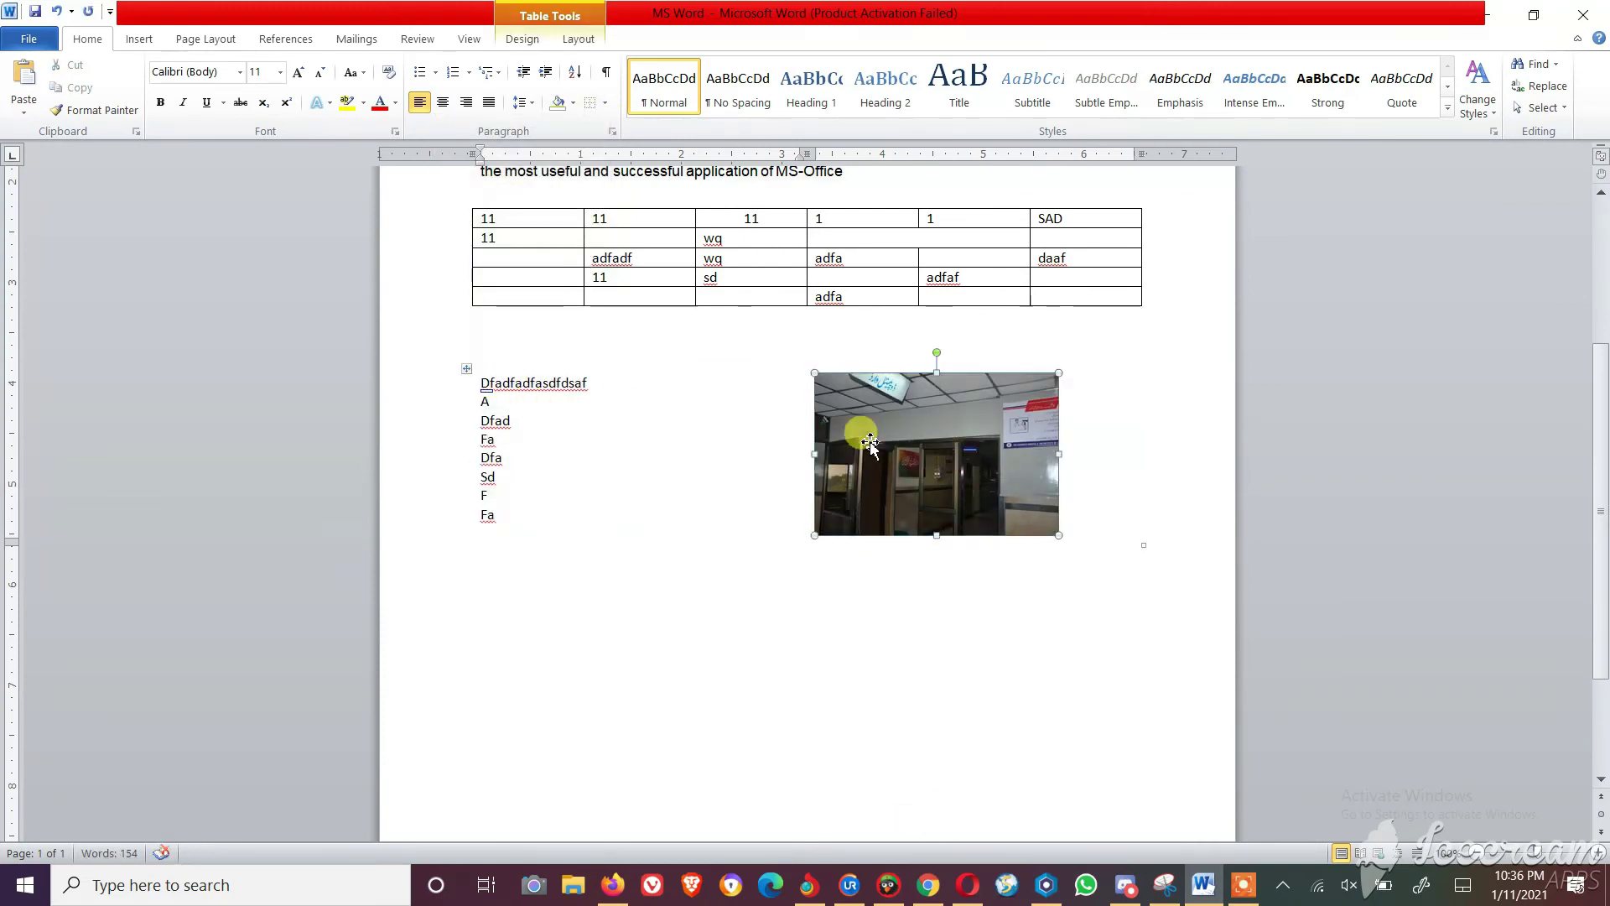
{"action": "left_click", "coordinate": [862, 432]}
{"action": "left_click", "coordinate": [477, 386]}
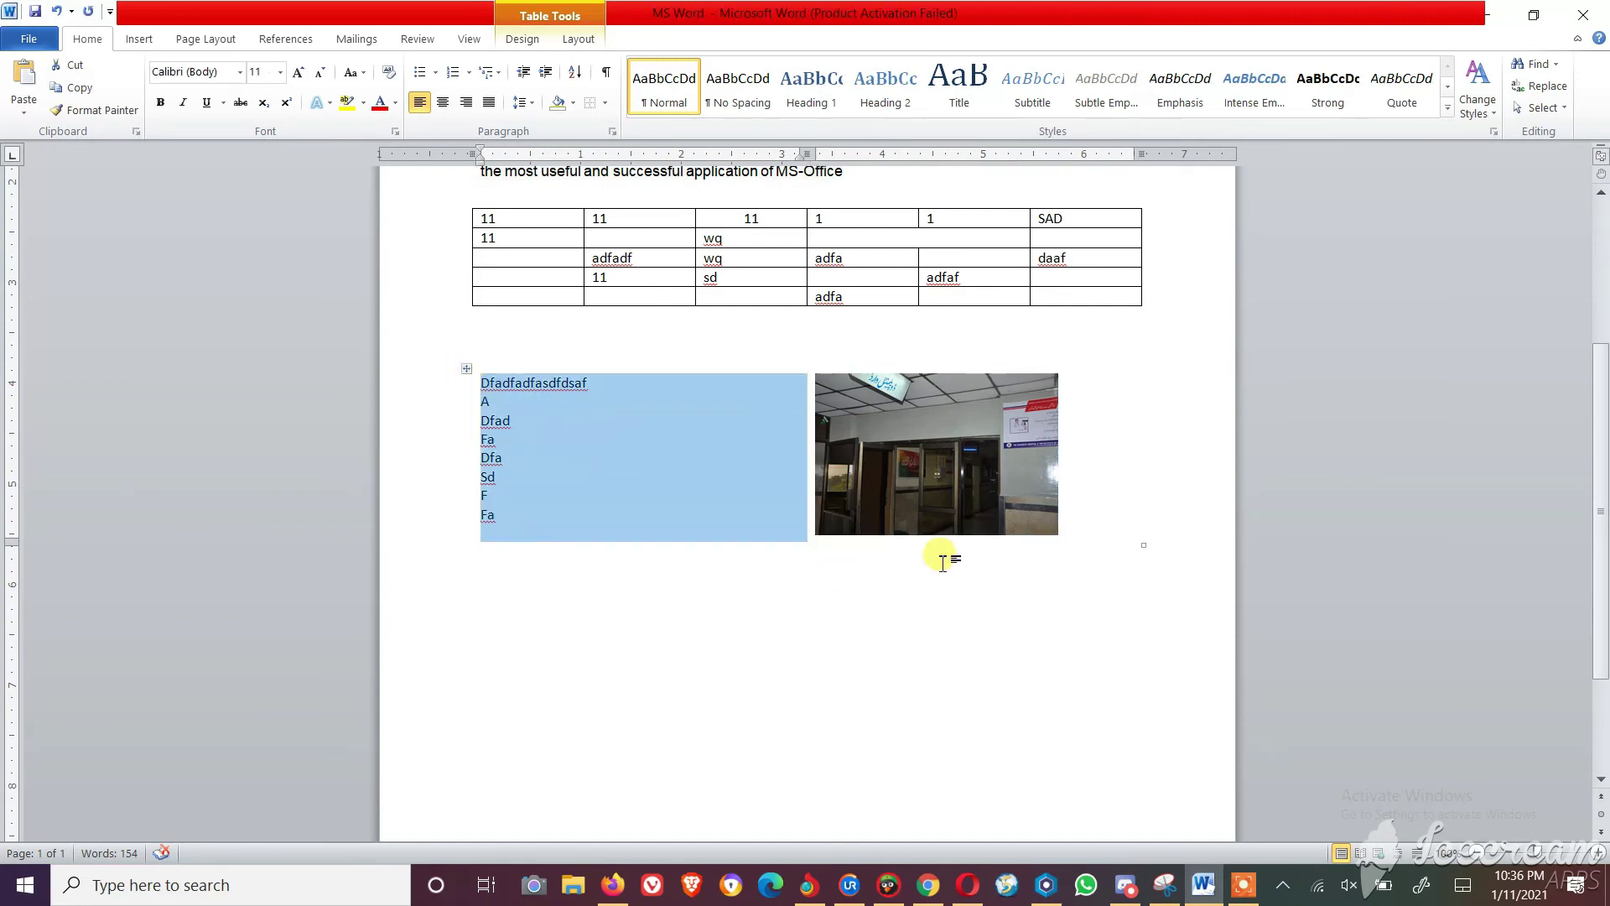
{"action": "left_click", "coordinate": [884, 604]}
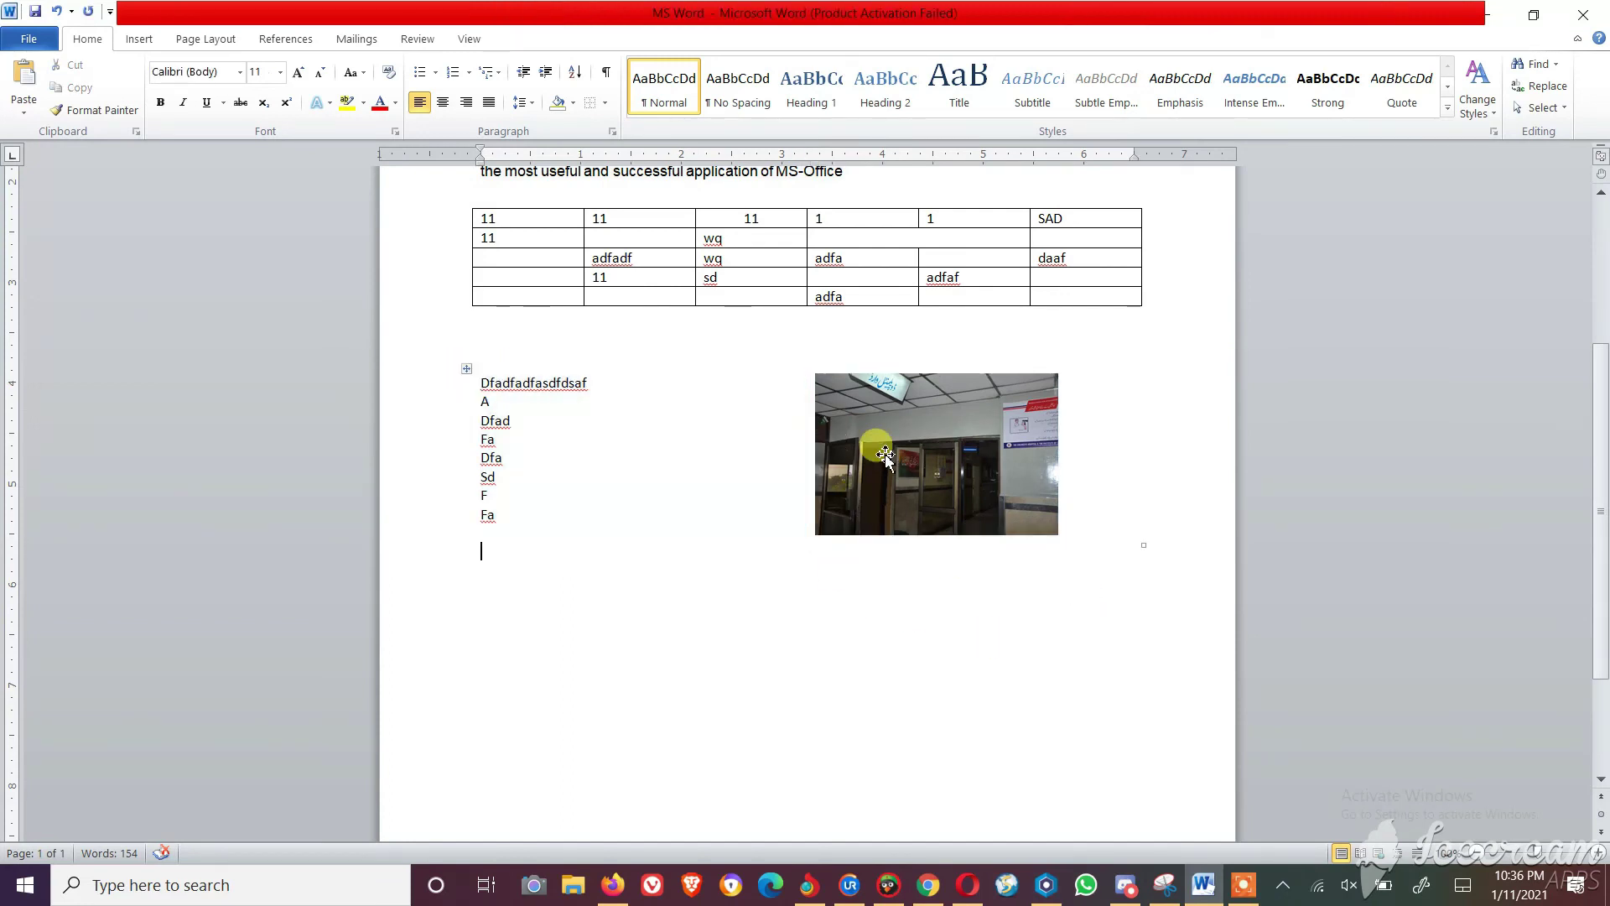
{"action": "left_click", "coordinate": [472, 370]}
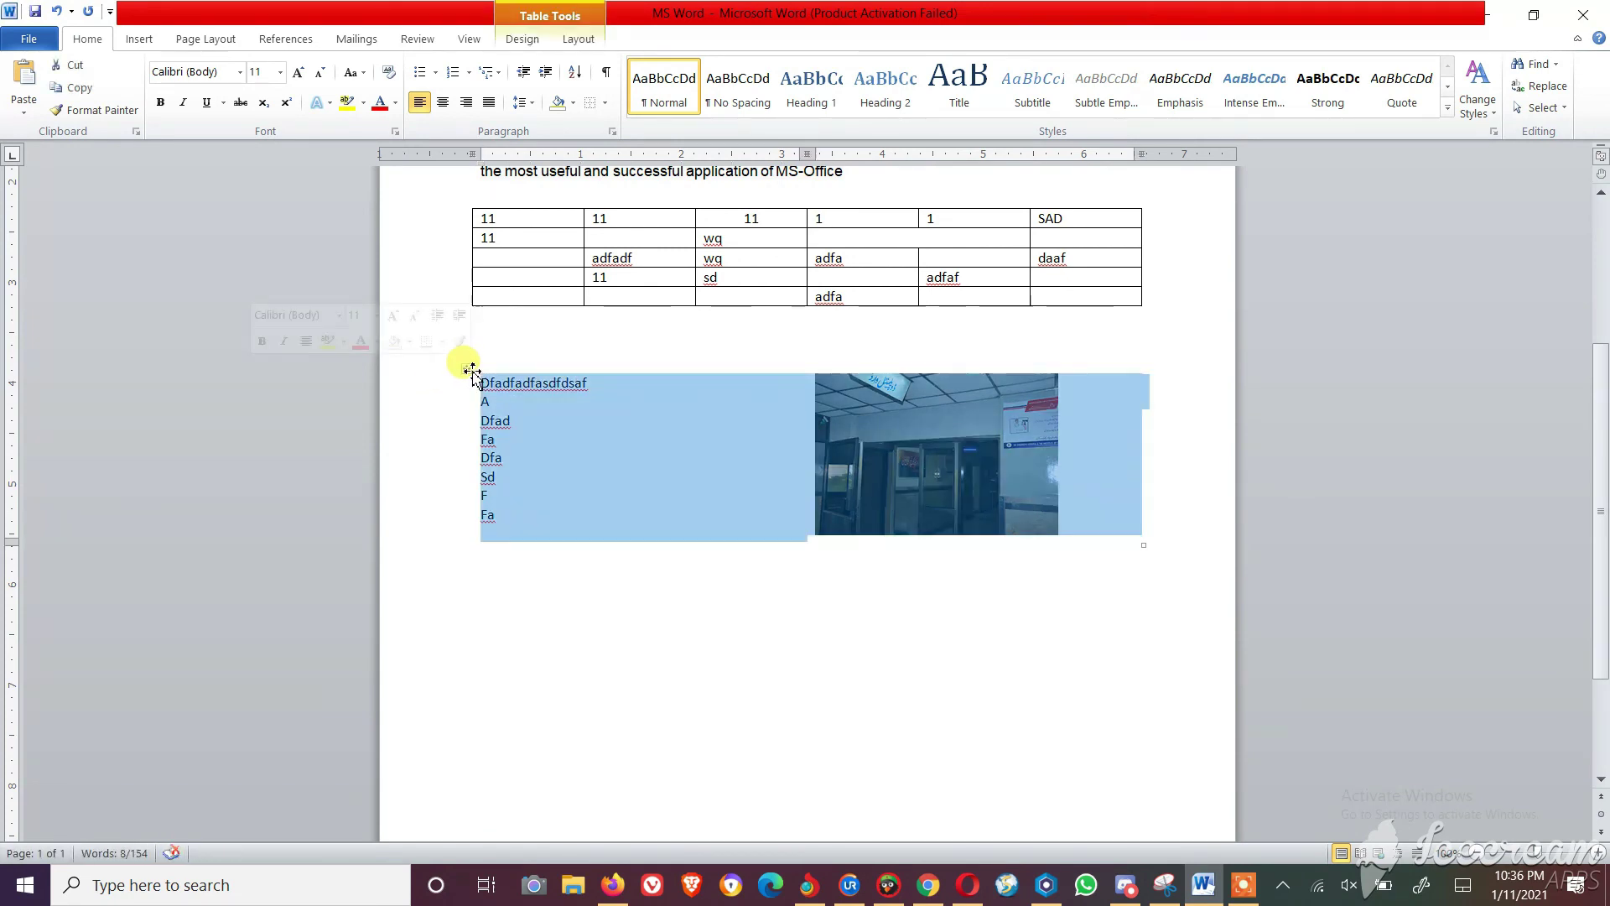
{"action": "left_click", "coordinate": [609, 102]}
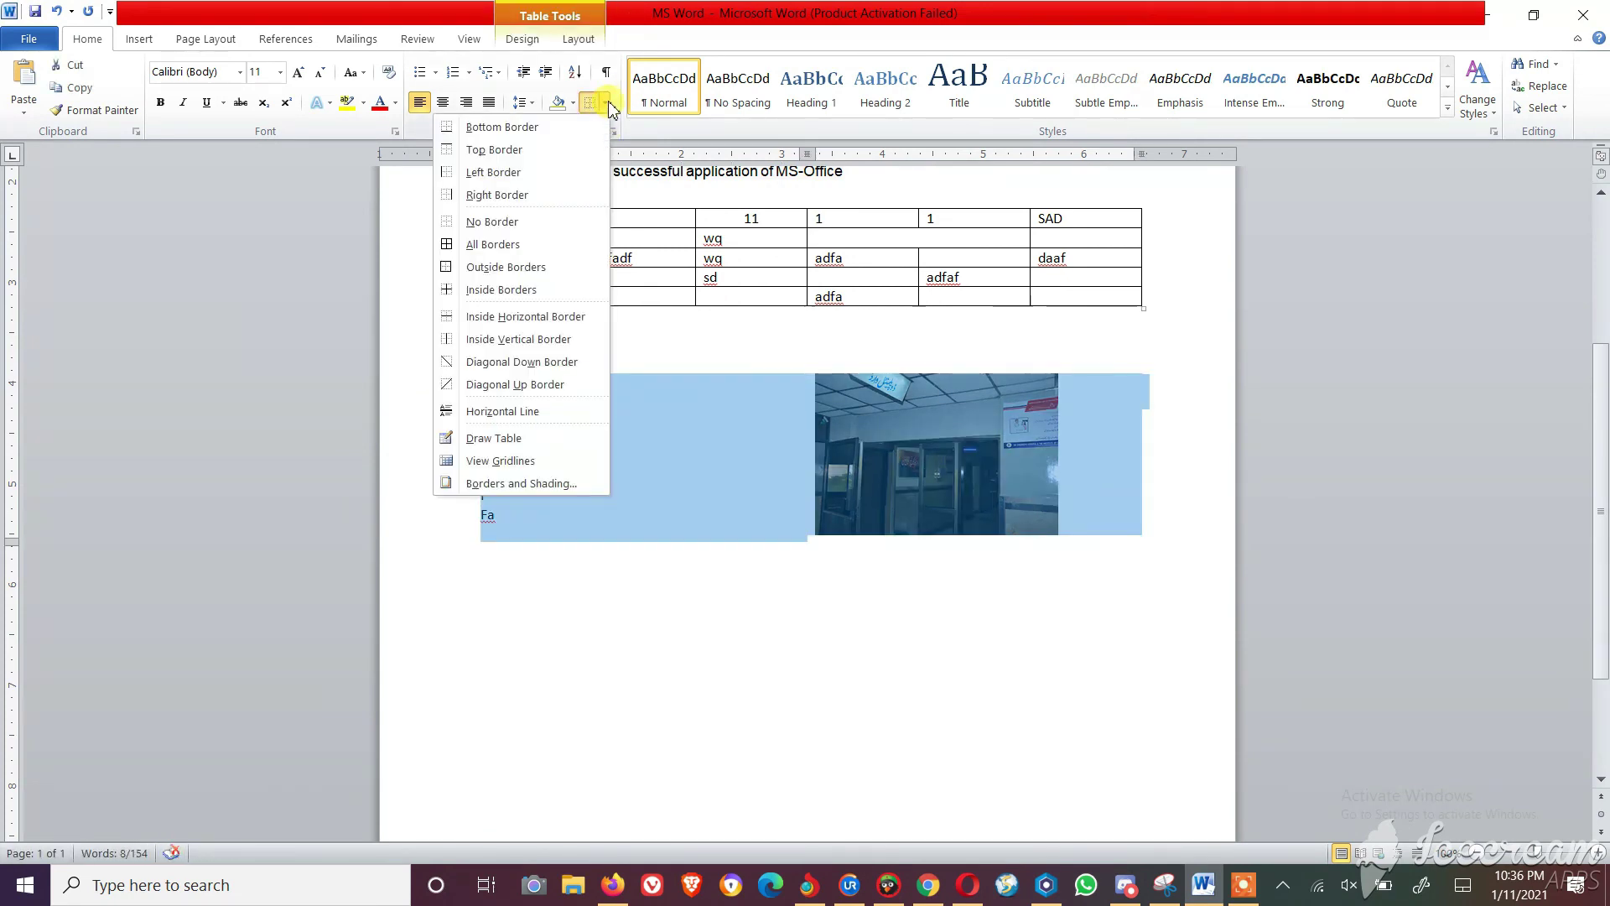
{"action": "left_click", "coordinate": [522, 244]}
{"action": "left_click", "coordinate": [708, 602]}
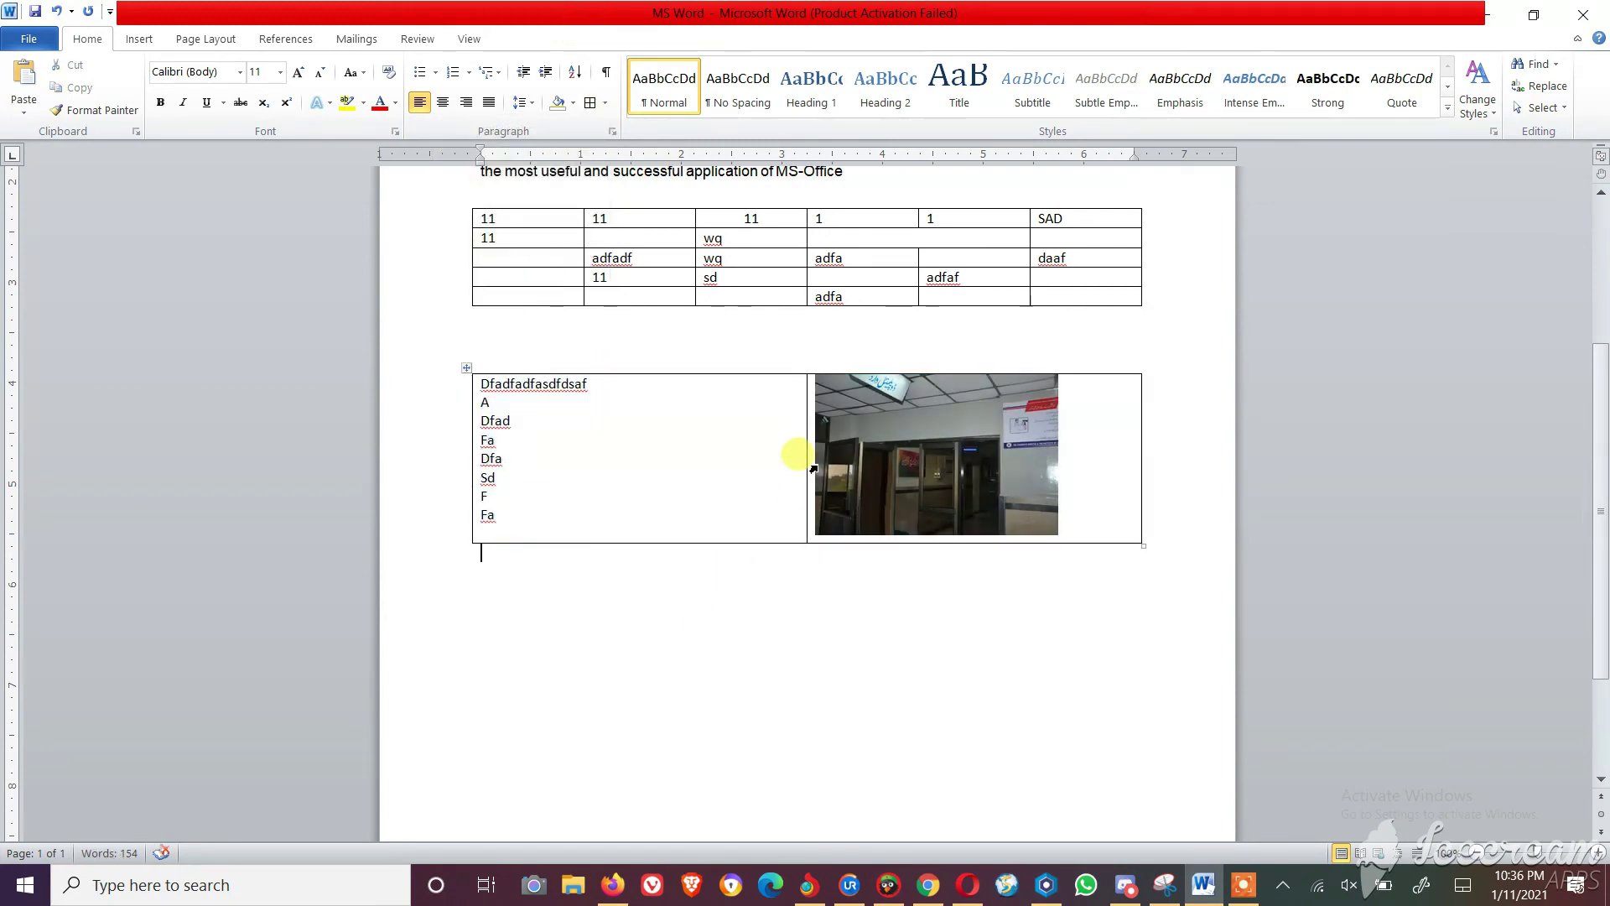
{"action": "left_click", "coordinate": [1115, 514]}
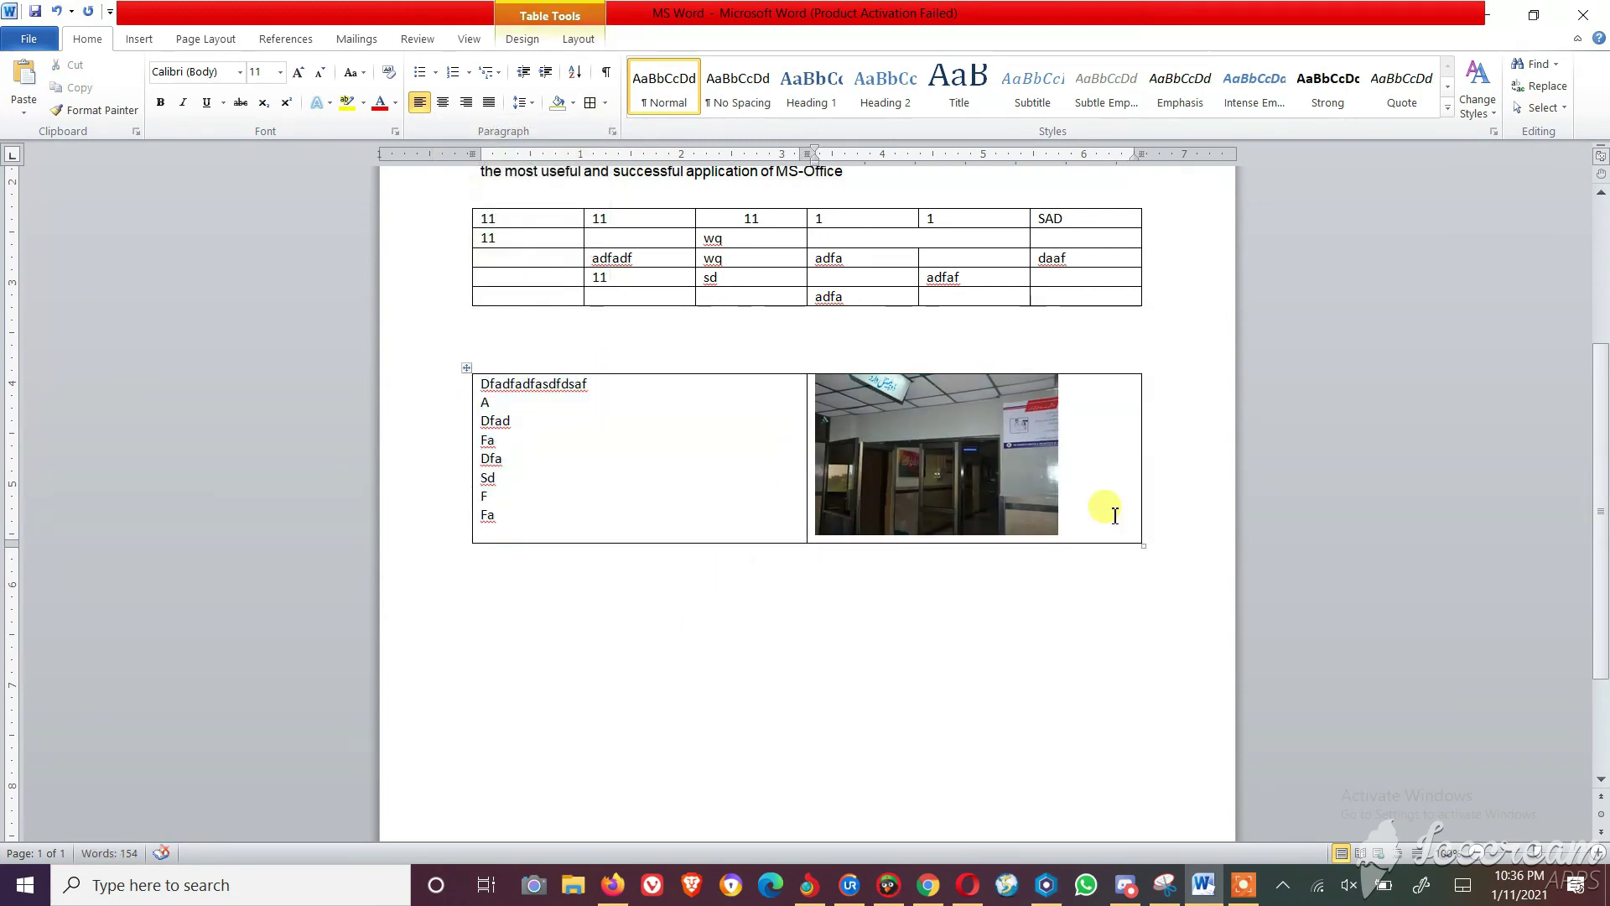
Add an empty second row below the text-and-photo row, then dismiss the photo's context menu
{"action": "key", "text": "Tab"}
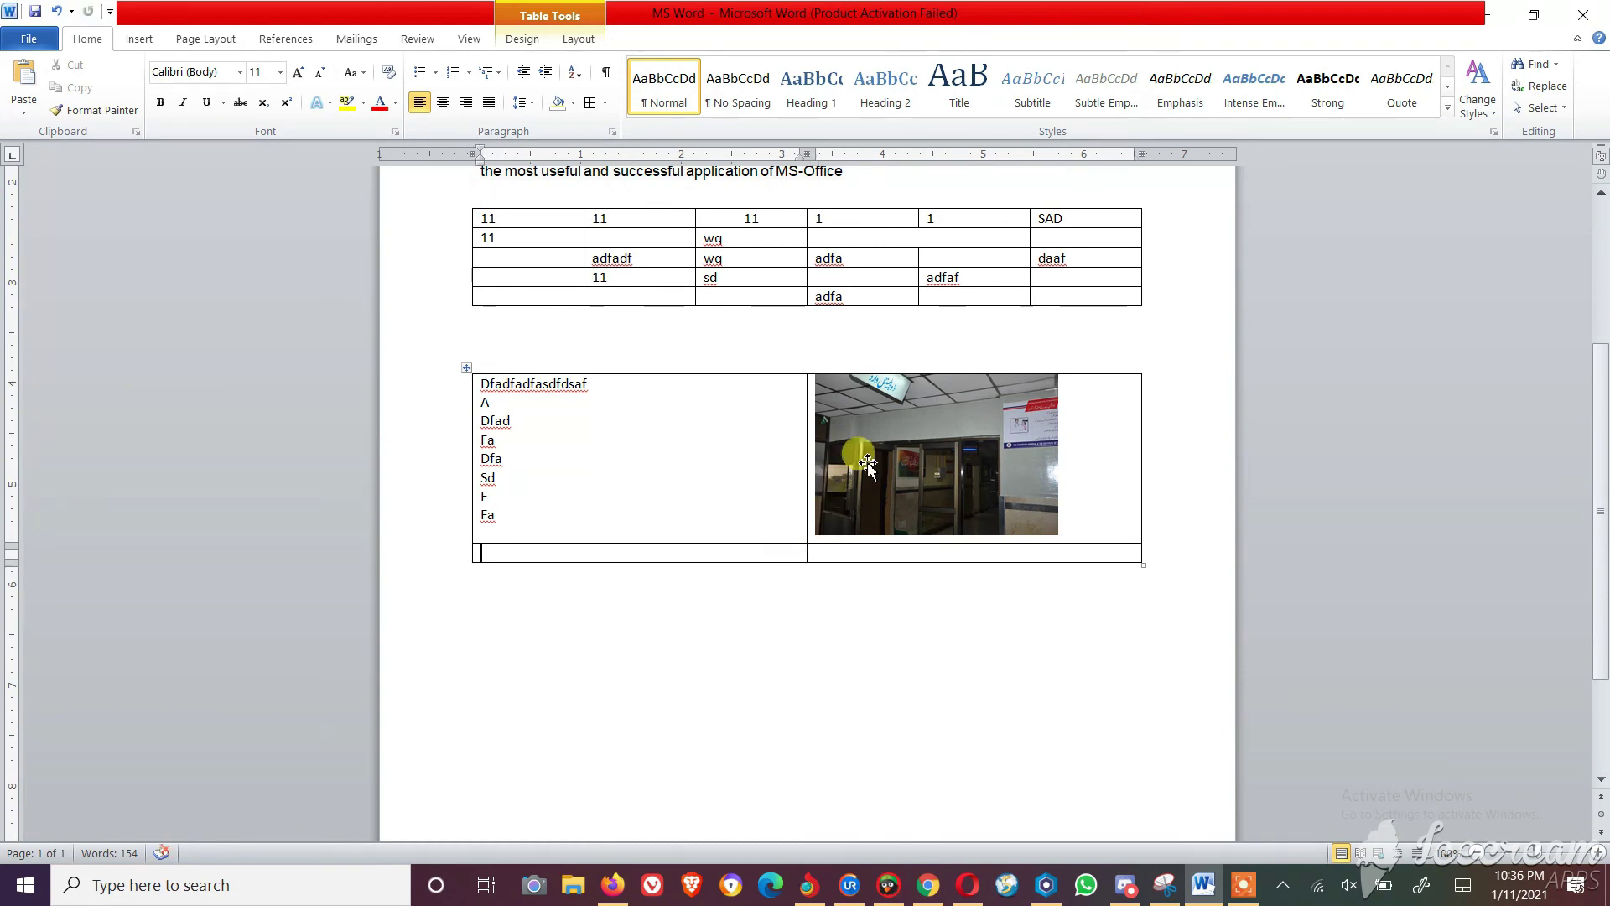
{"action": "right_click", "coordinate": [876, 440]}
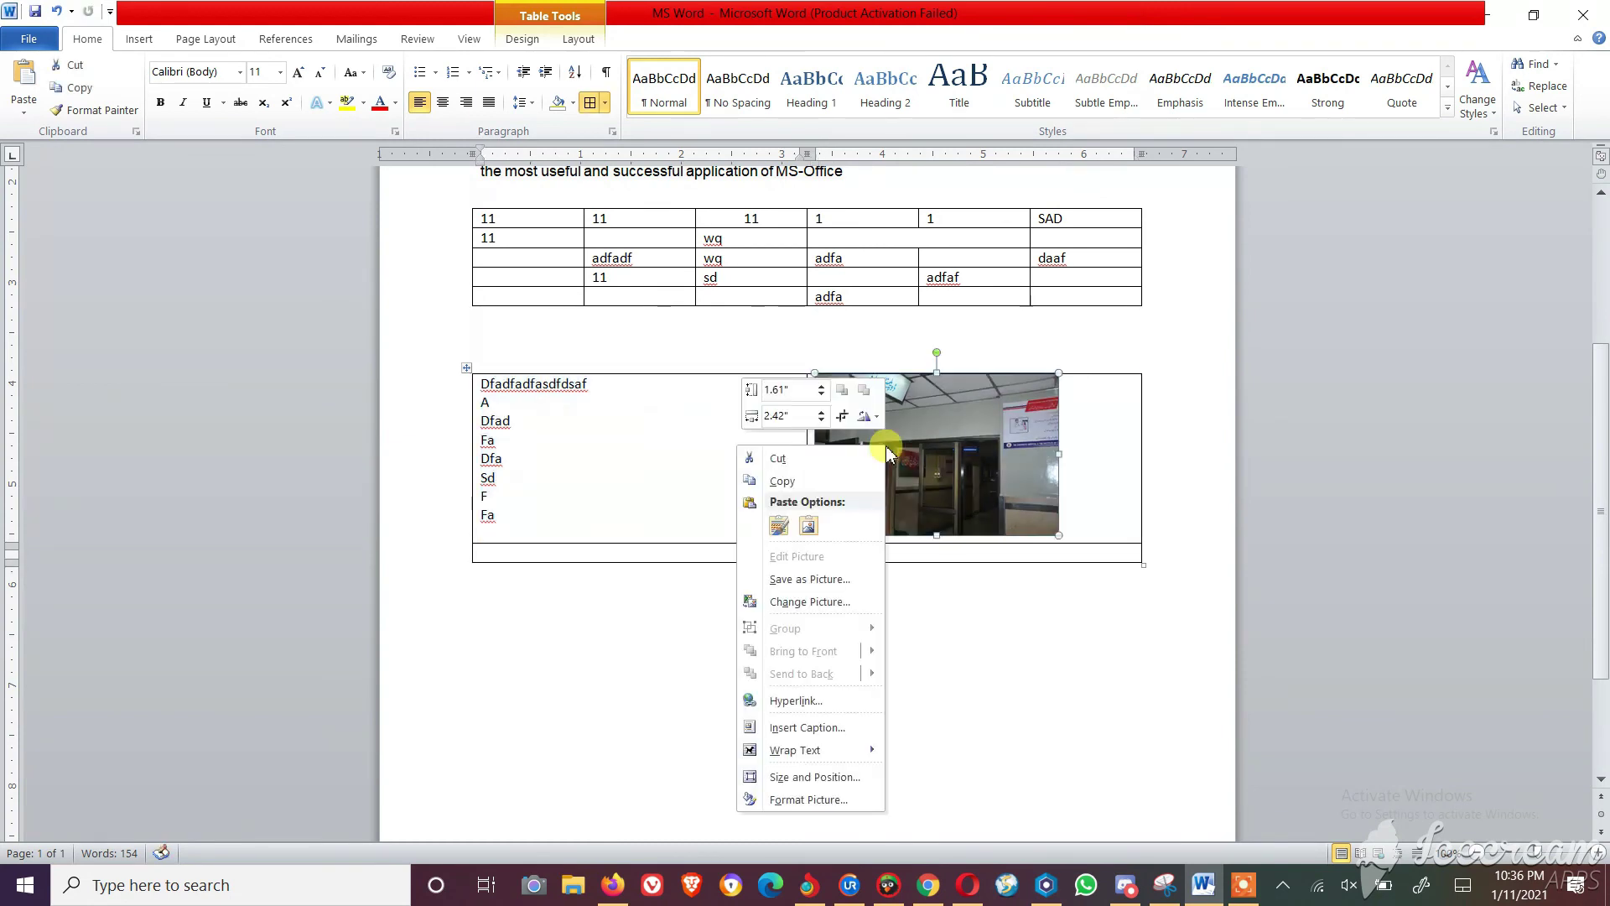
{"action": "key", "text": "Escape"}
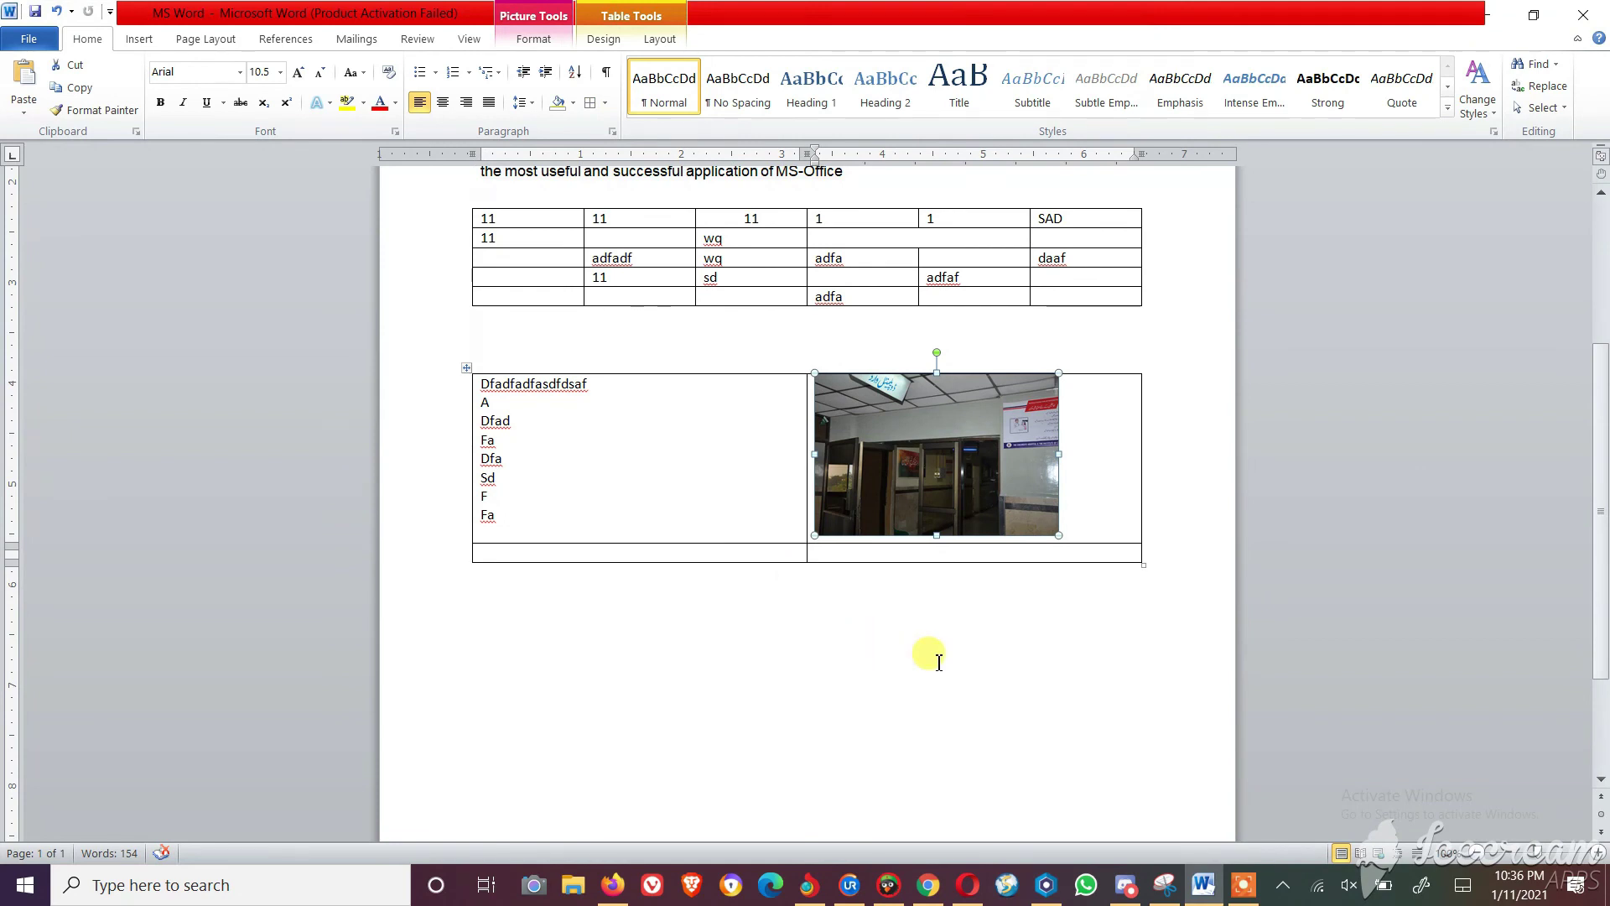